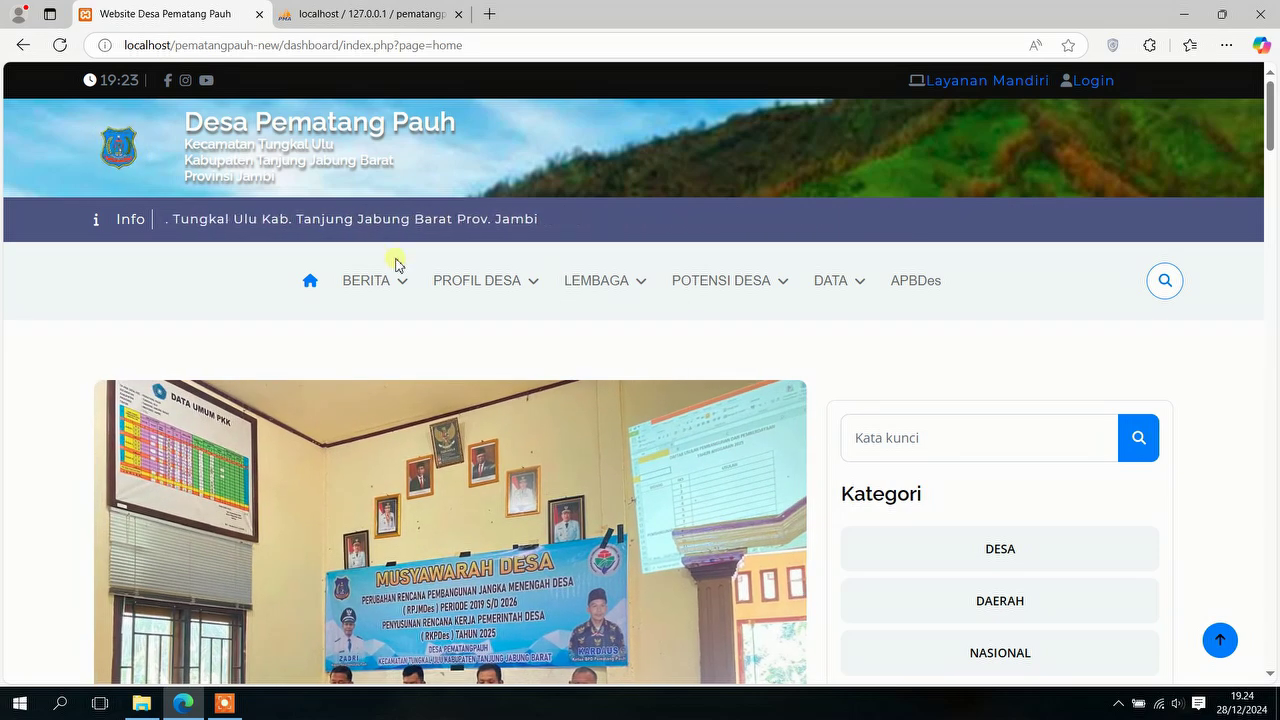
Step: Show the Desa Pematang Pauh home page with its BERITA news menu expanded
mouse_move(399, 289)
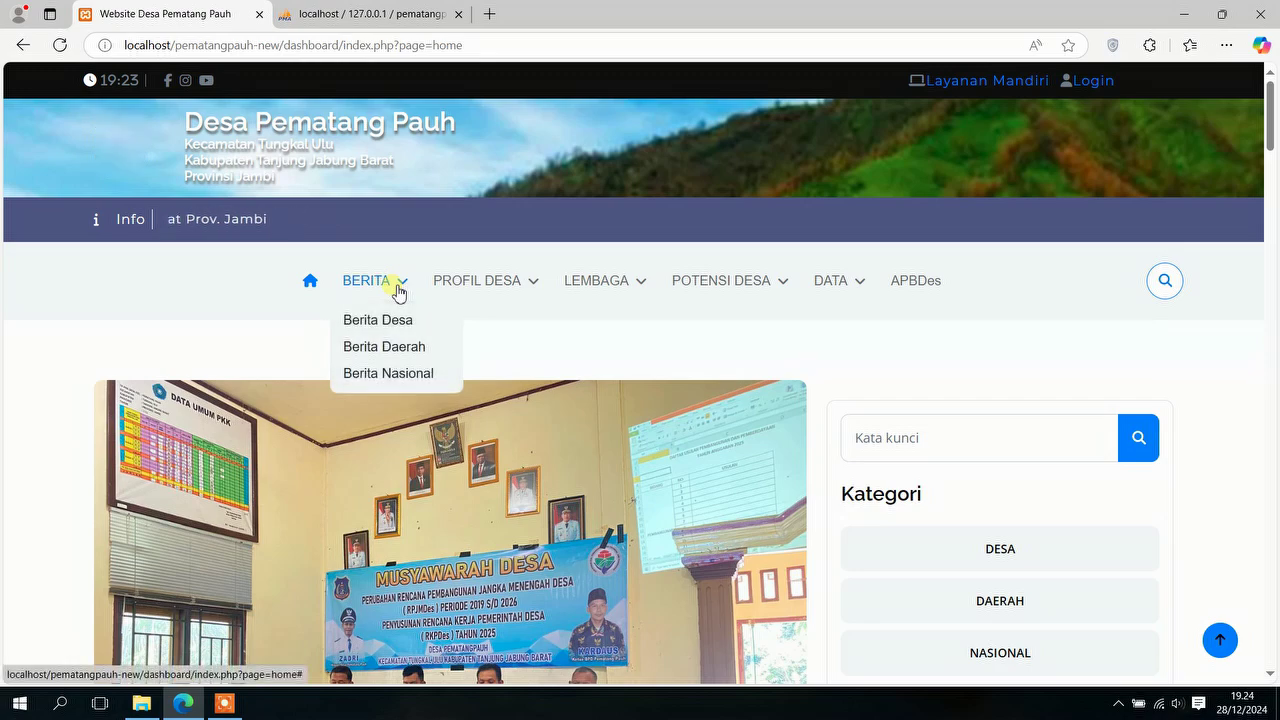
Step: Open the Berita Desa news category page and scroll through its articles
left_click(398, 320)
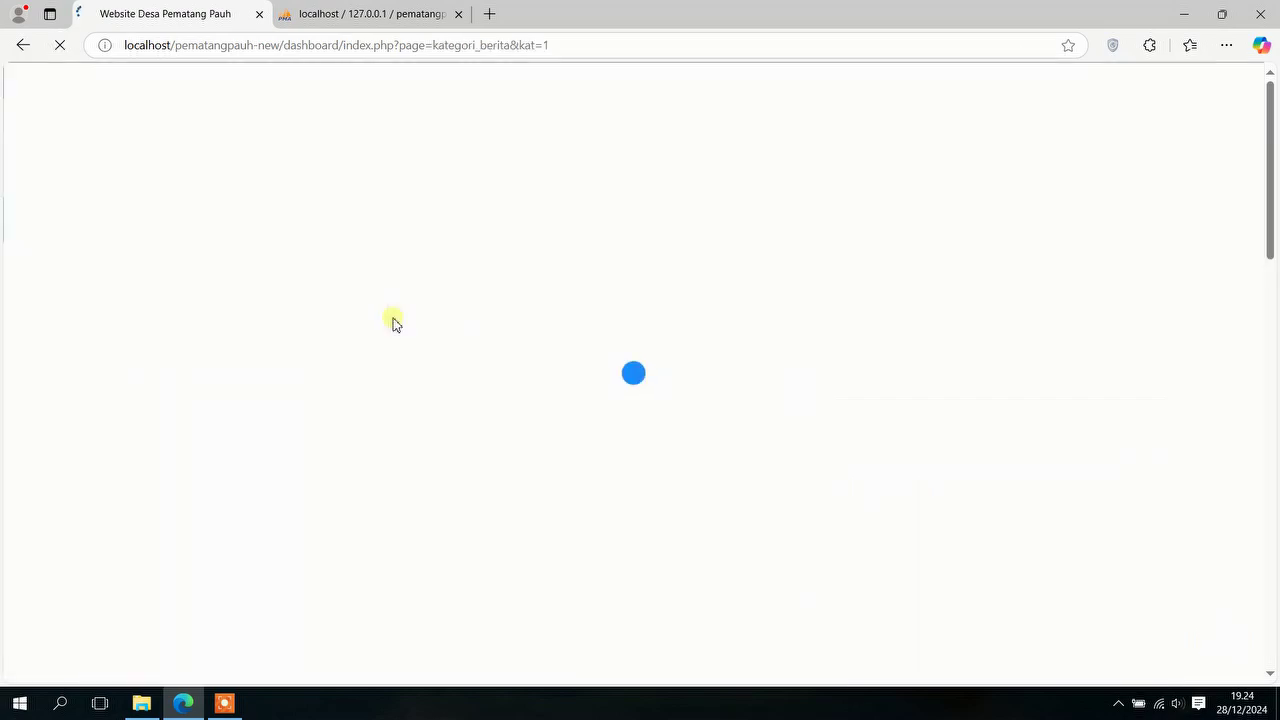
scroll(393, 323, "down", 5)
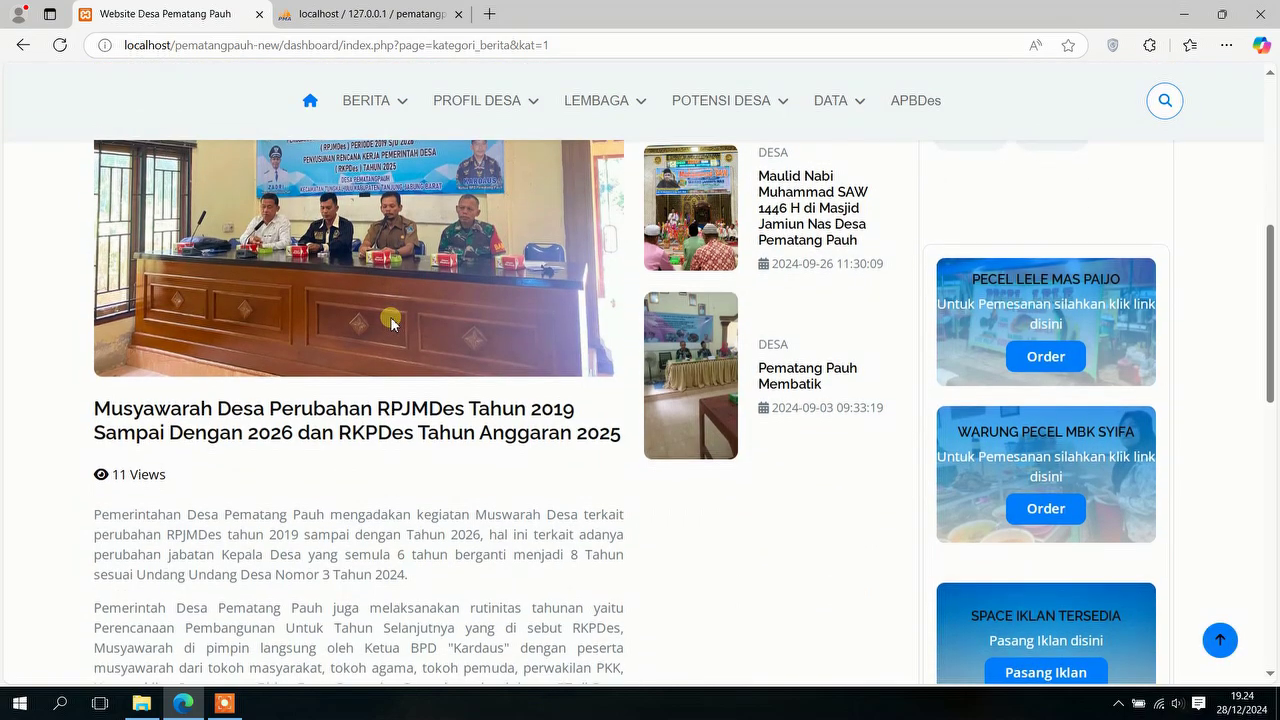
scroll(393, 323, "down", 5)
scroll(397, 323, "up", 4)
scroll(397, 323, "up", 7)
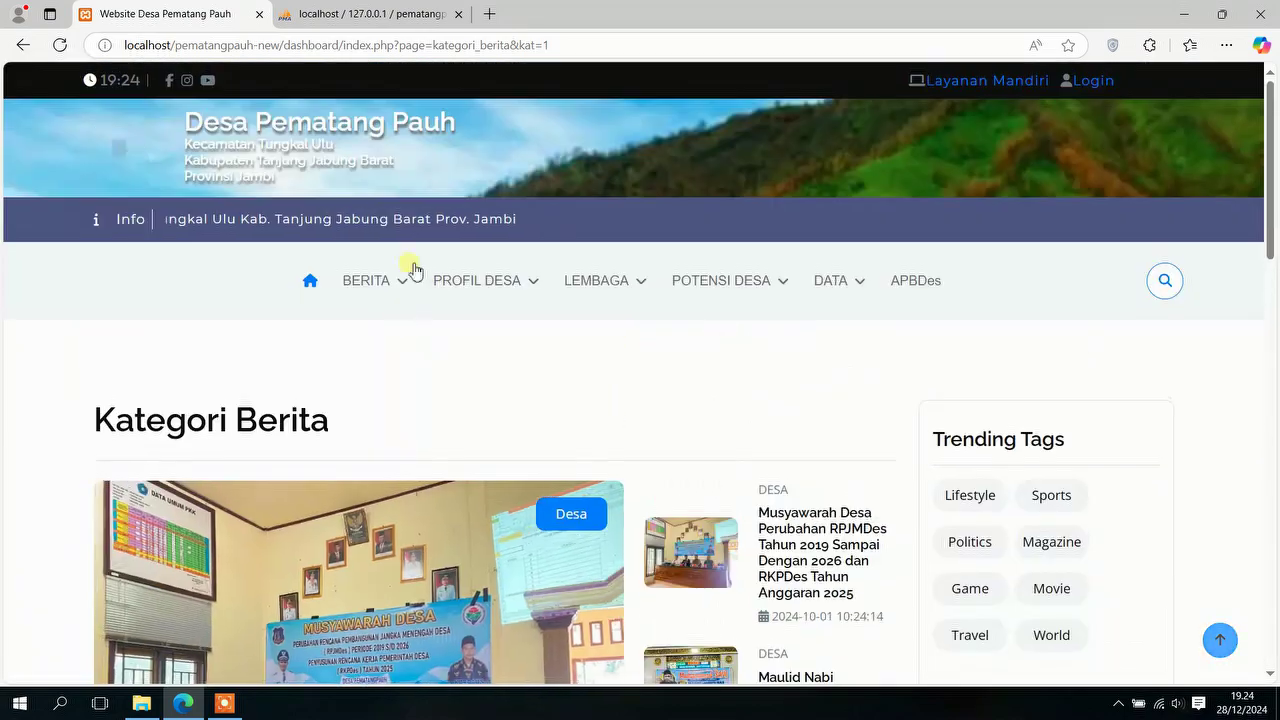
Step: Open the Sambutan & Profil Kepala Desa page from PROFIL DESA
mouse_move(405, 280)
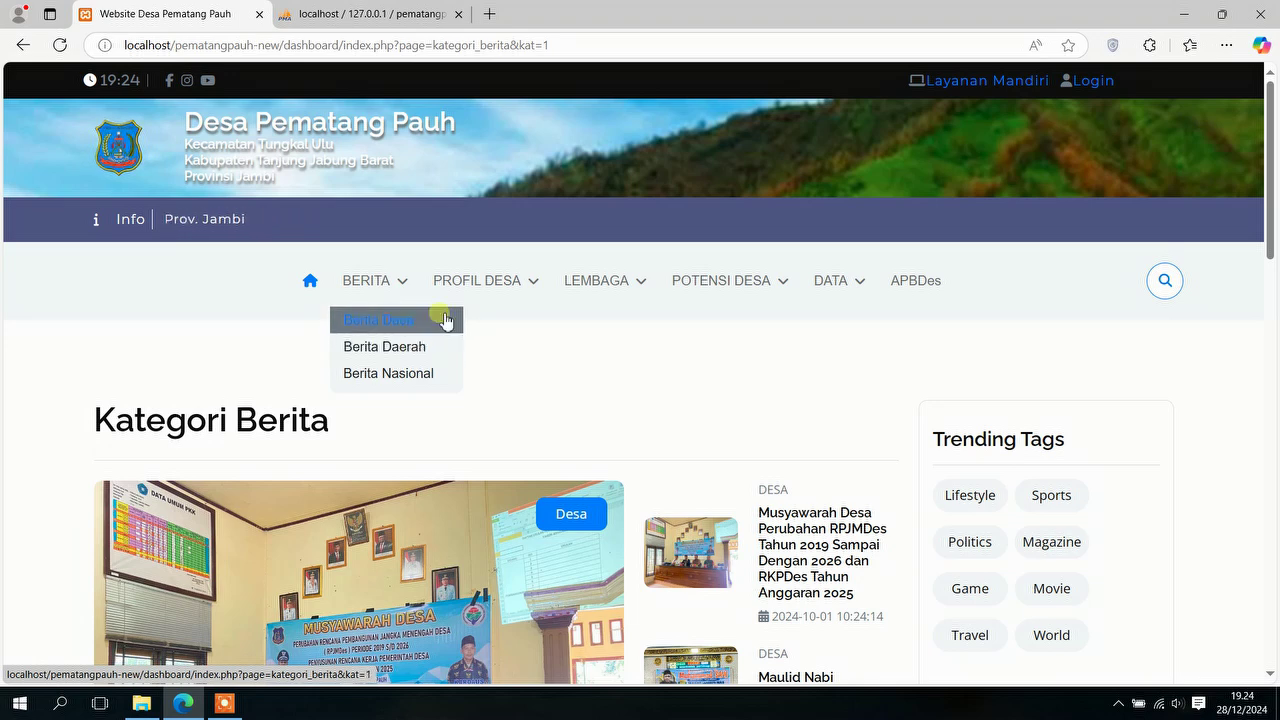
mouse_move(479, 284)
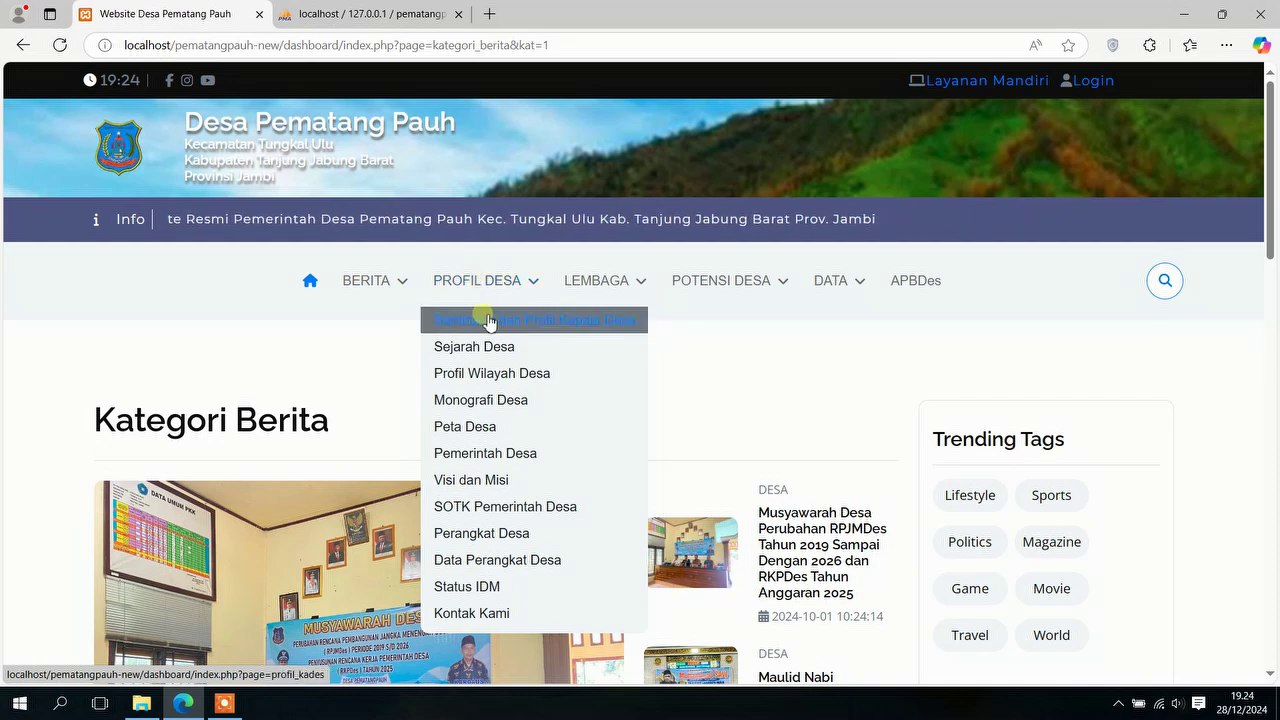
left_click(490, 328)
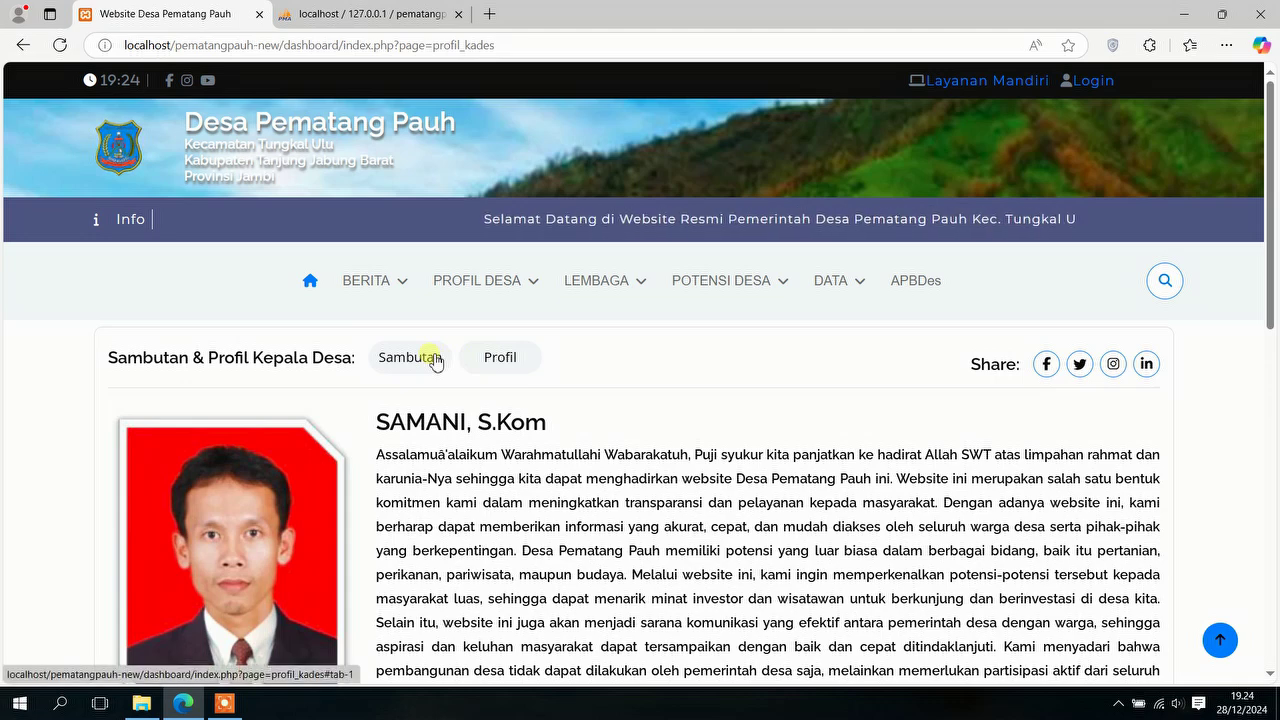
Step: Switch between the village head's greeting and profile detail tabs
left_click(486, 366)
left_click(420, 362)
left_click(500, 357)
Step: View the Sejarah Desa history page, then the Profil Wilayah Desa table
left_click(490, 348)
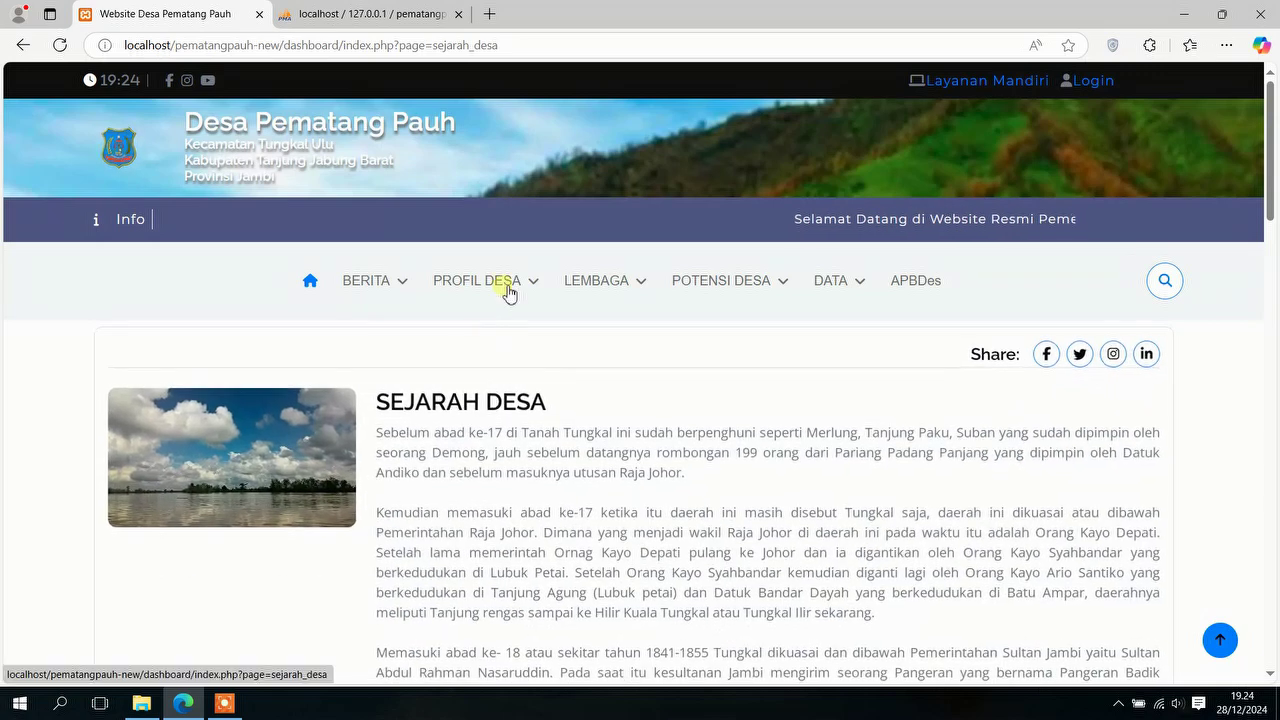
mouse_move(513, 284)
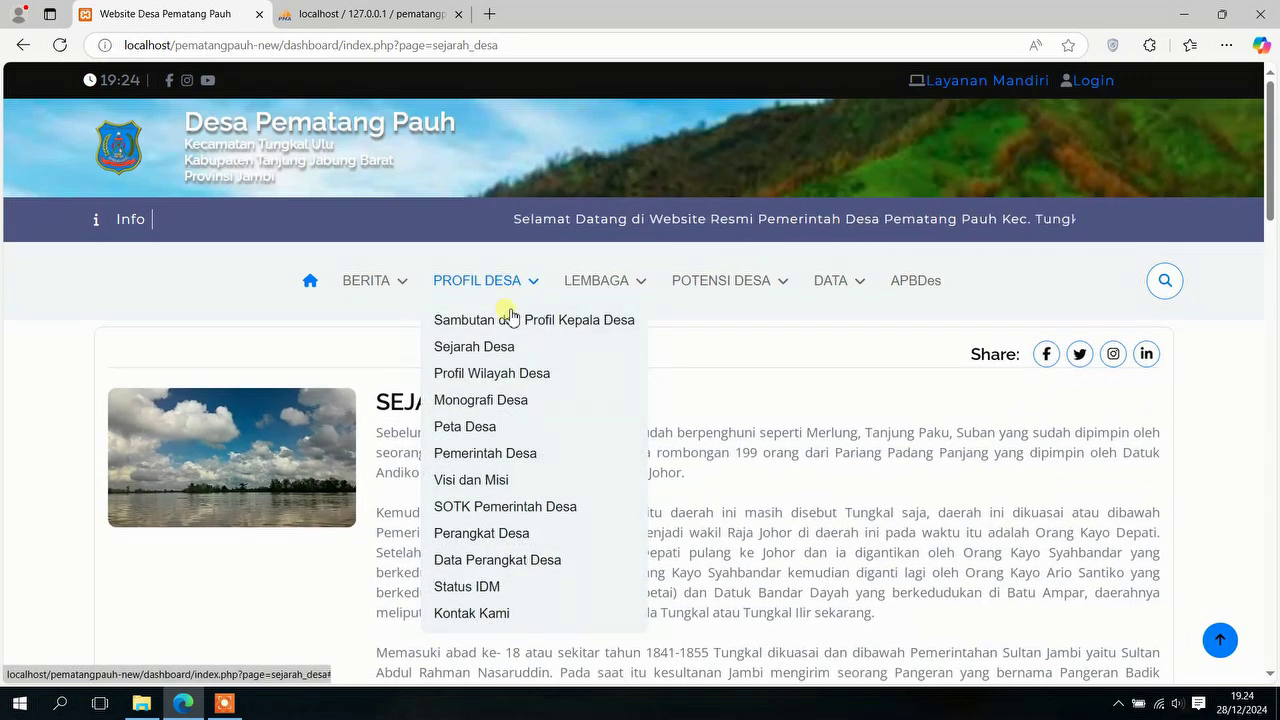
left_click(493, 375)
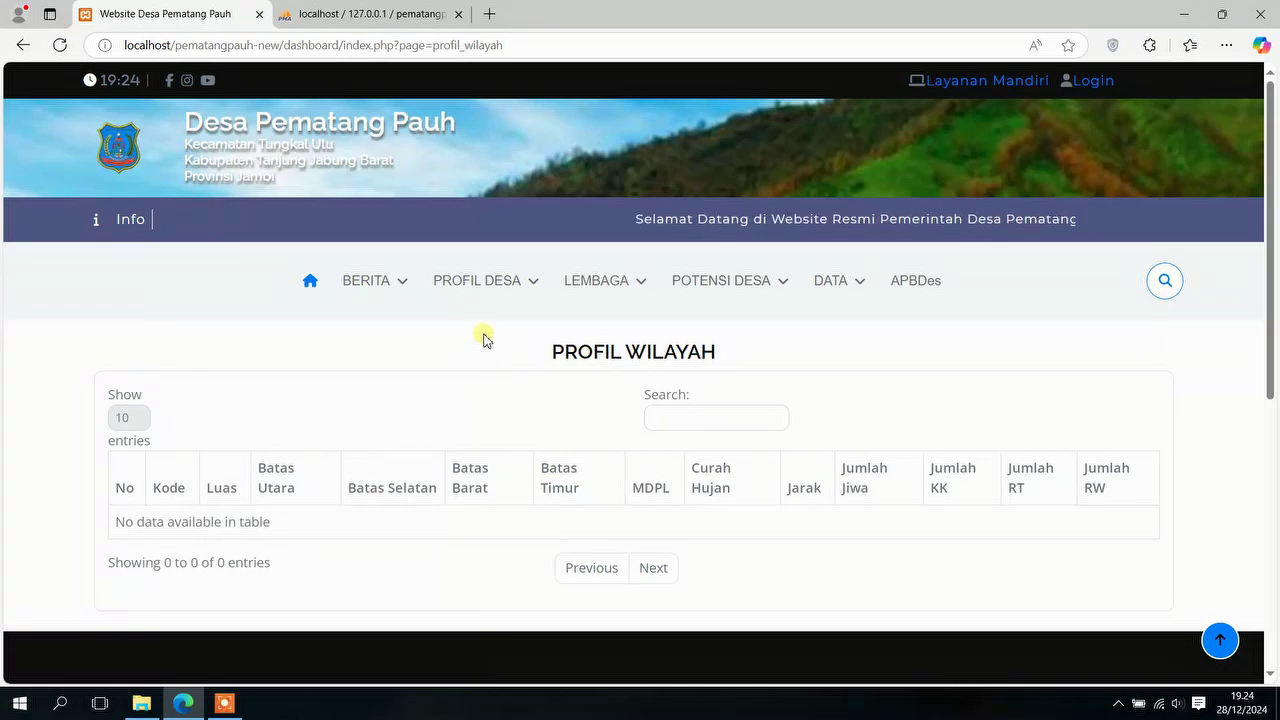
Step: Open Monografi Desa and scroll through its population charts
mouse_move(500, 284)
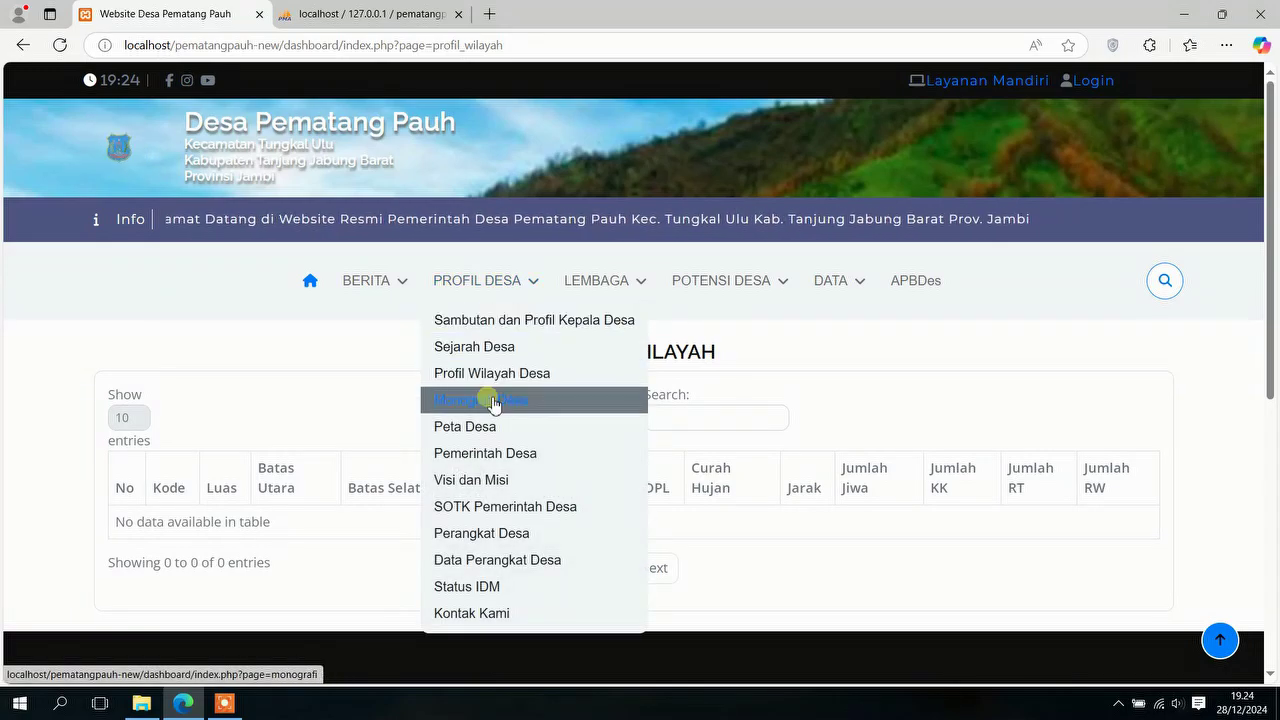
left_click(493, 402)
scroll(489, 400, "down", 2)
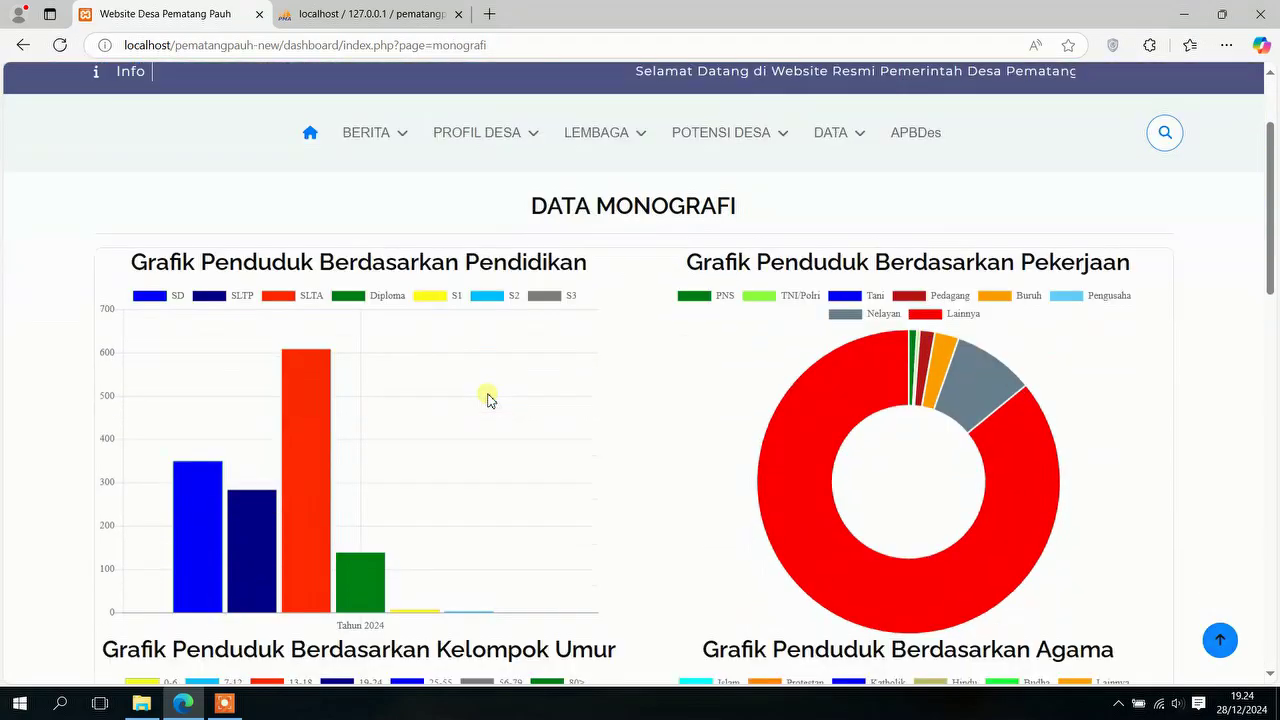
scroll(487, 390, "down", 10)
scroll(486, 376, "up", 5)
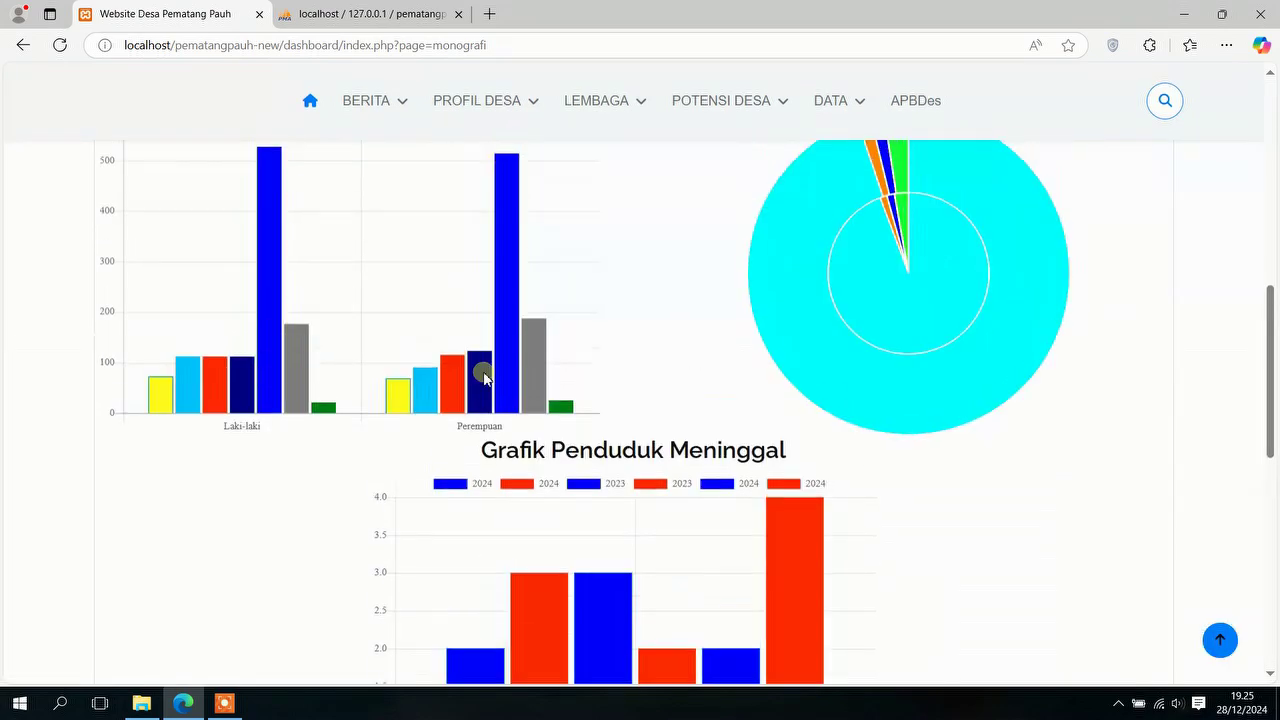
scroll(483, 376, "up", 8)
mouse_move(494, 280)
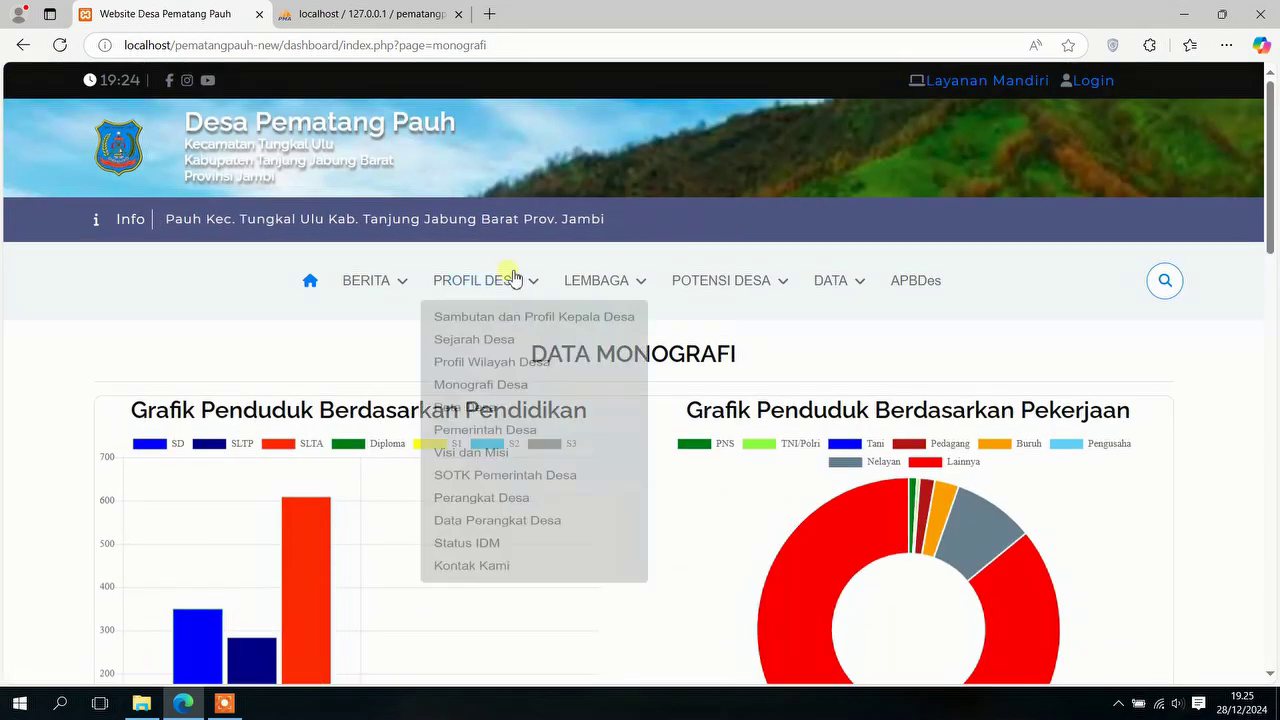
Step: View the Peta Desa map, the village head profile, and the Visi dan Misi pages
left_click(487, 430)
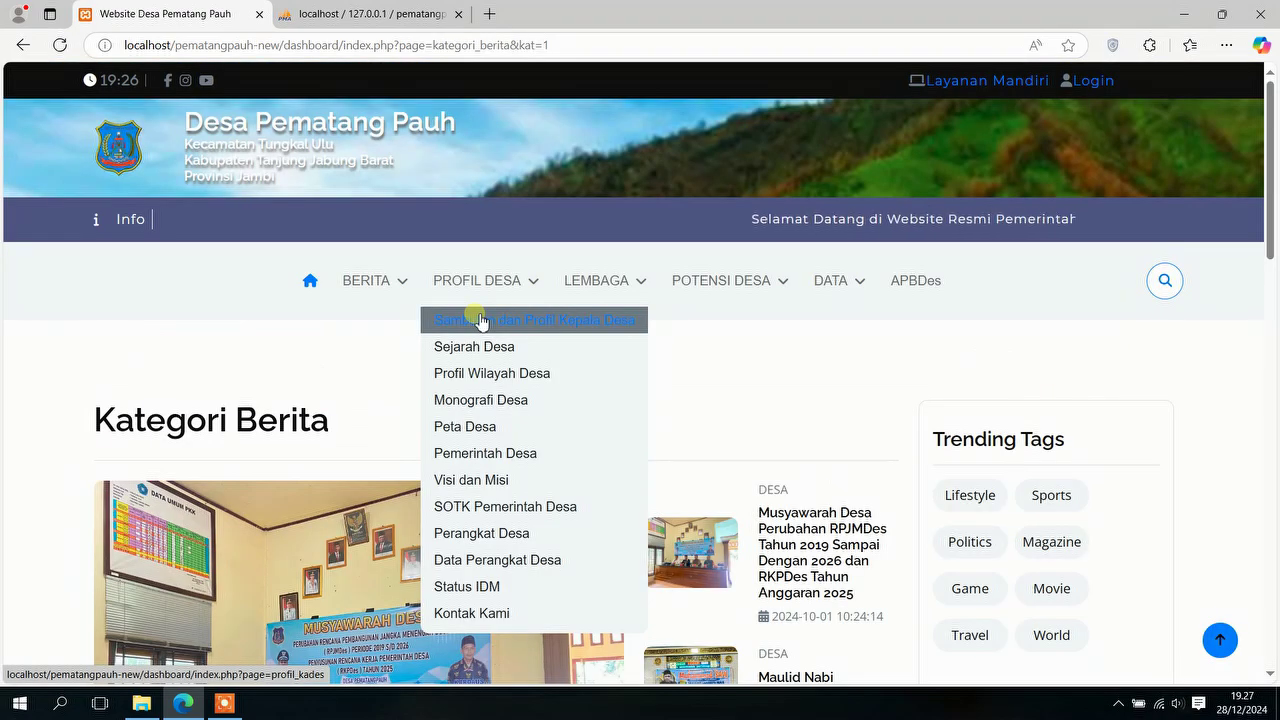
left_click(481, 321)
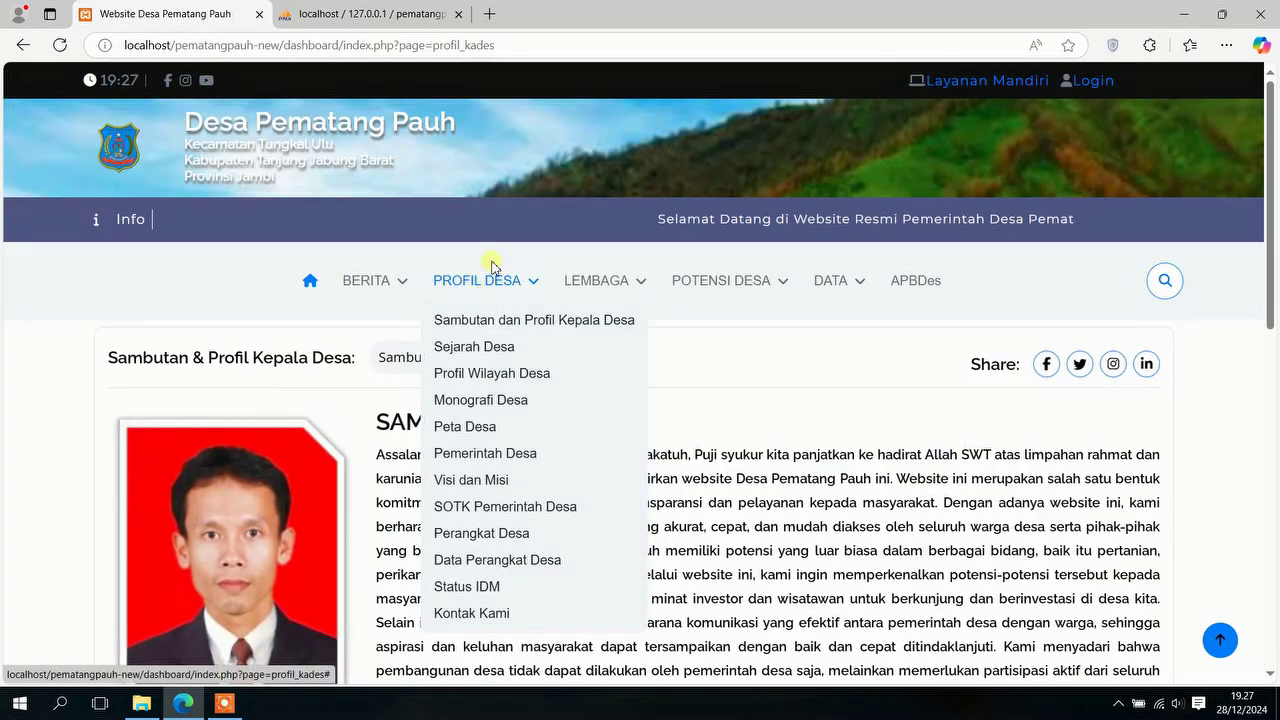
mouse_move(489, 286)
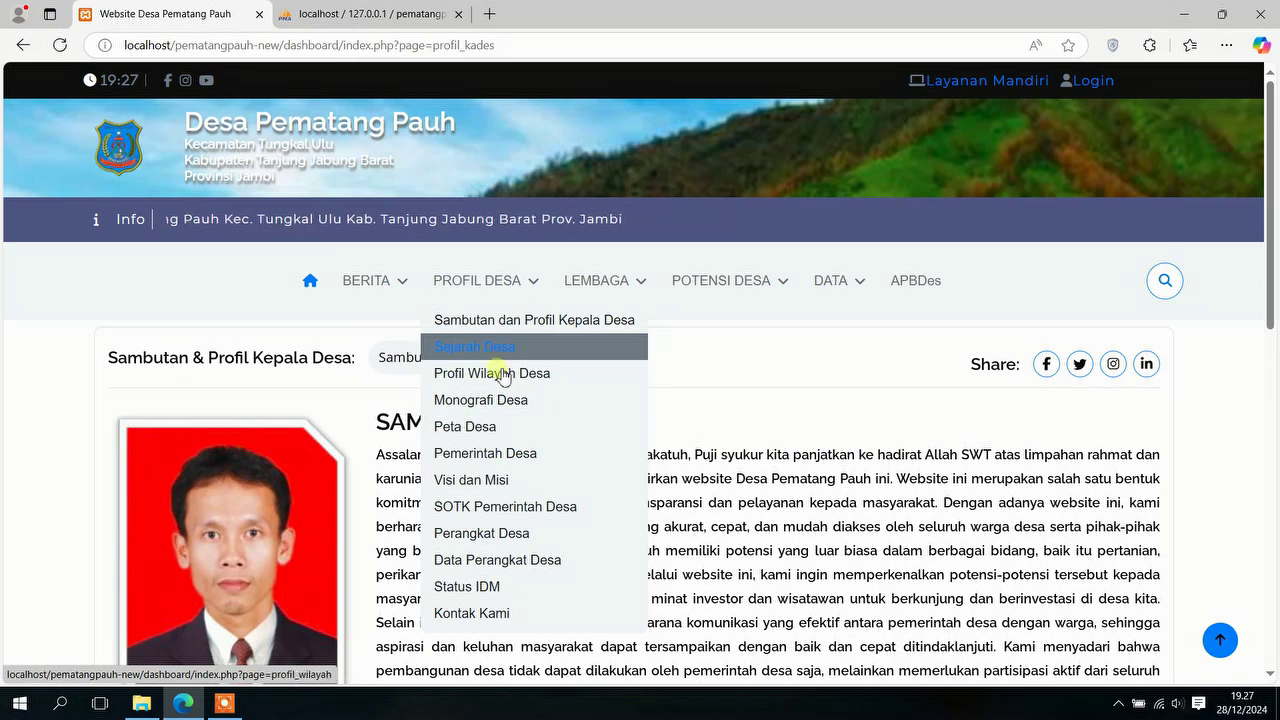
left_click(489, 481)
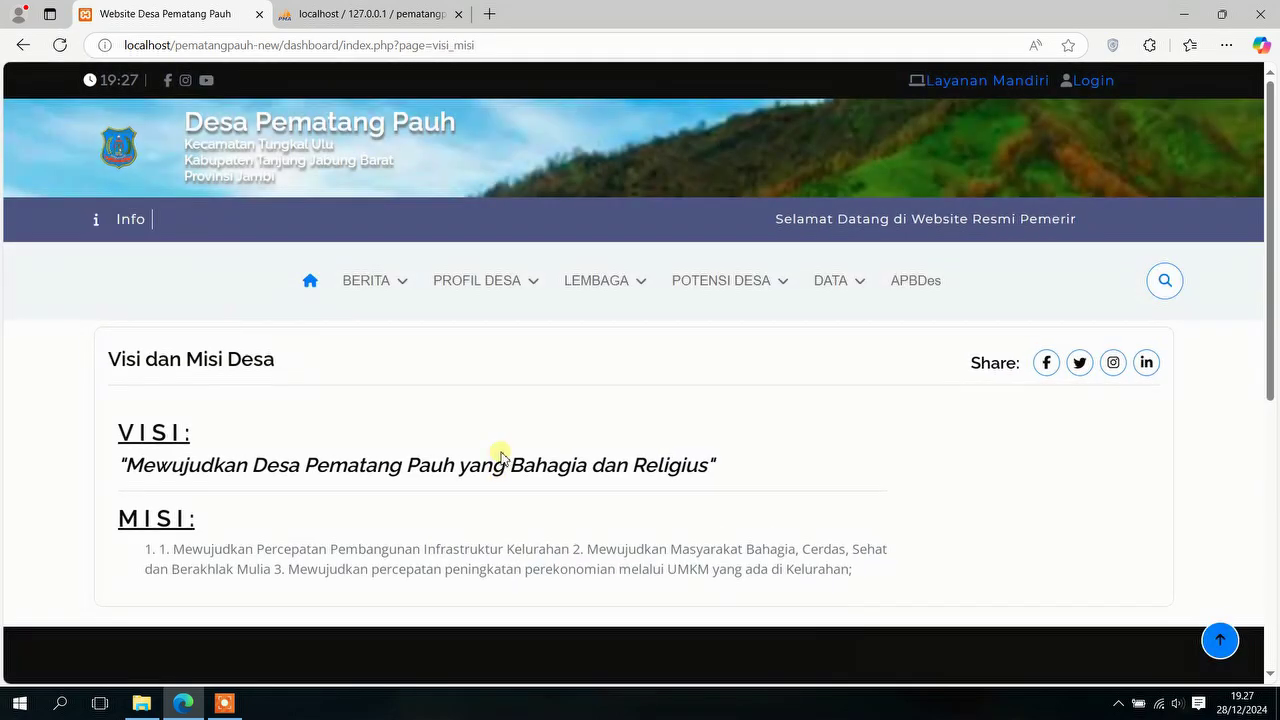
Step: Open the SOTK Pemerintah Desa organisation chart, then the Perangkat Desa staff photos
mouse_move(514, 286)
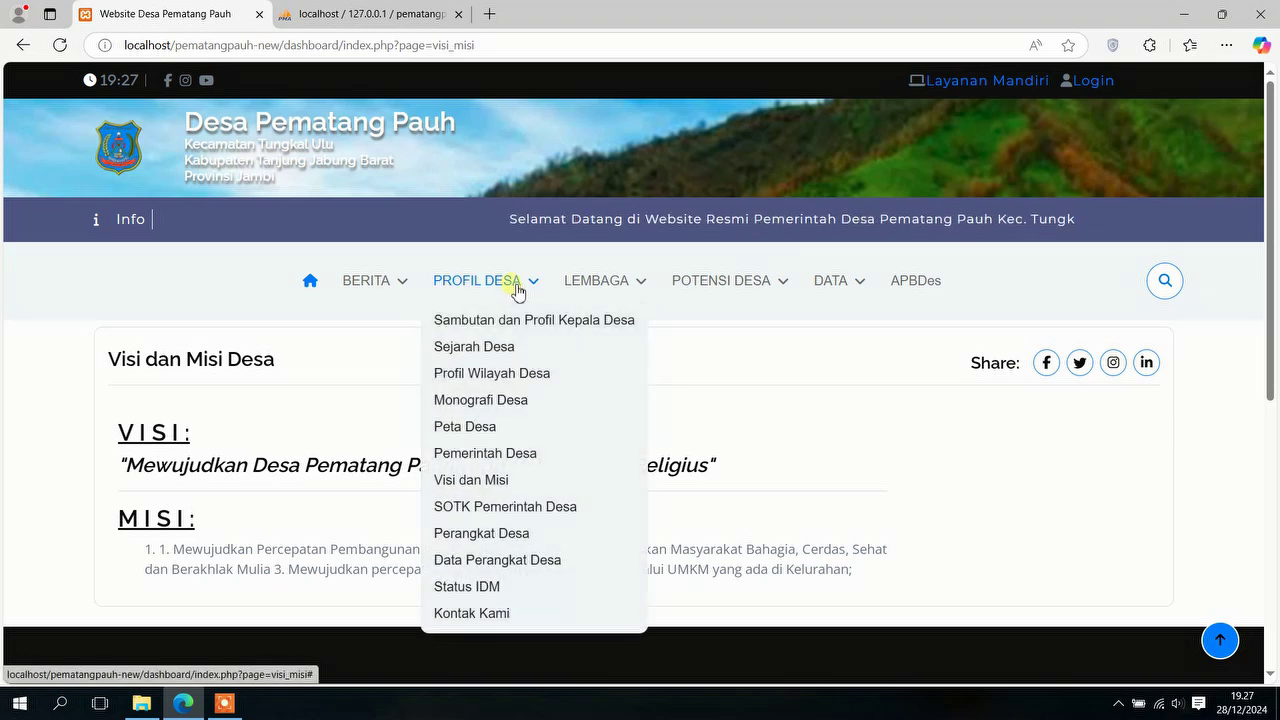
left_click(487, 507)
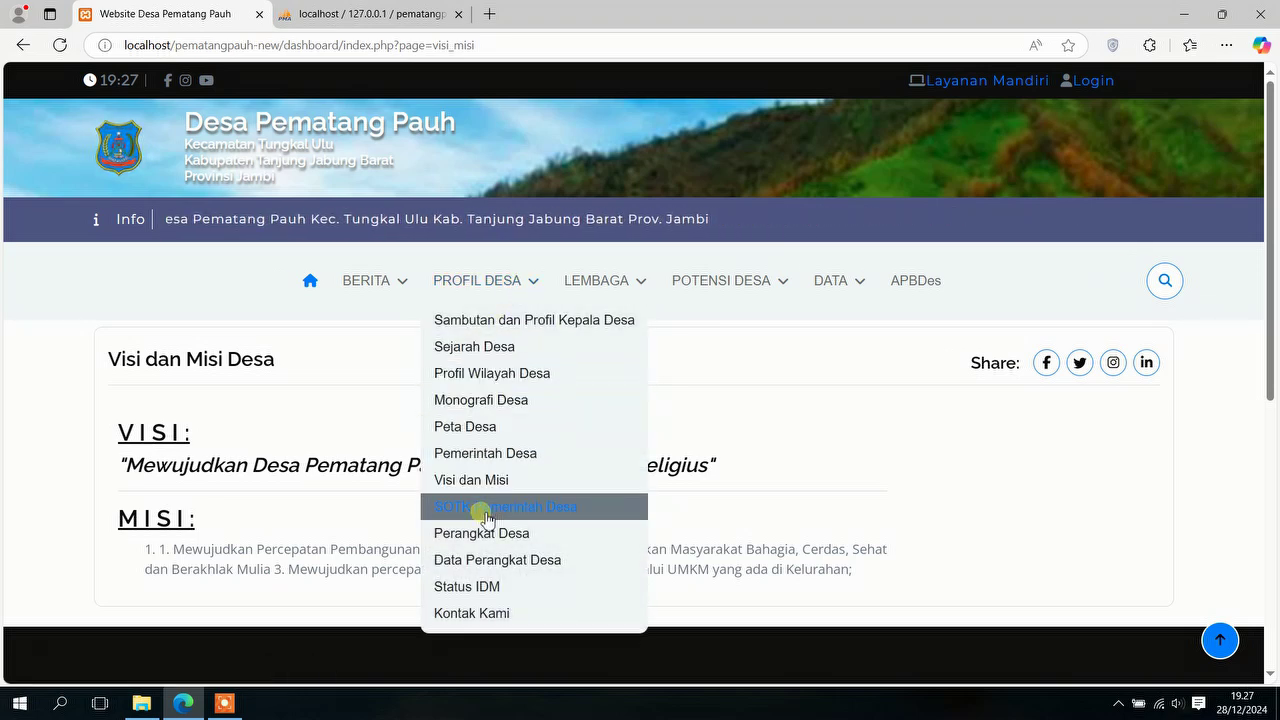
mouse_move(508, 277)
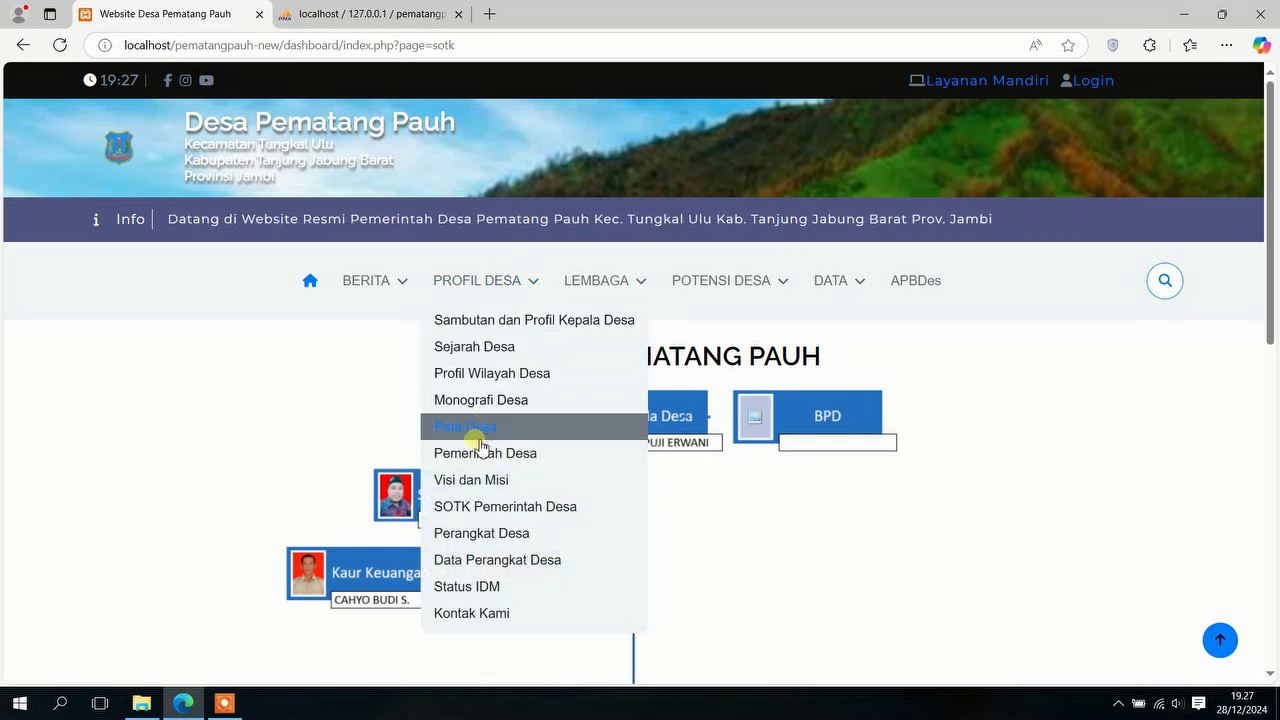
left_click(481, 536)
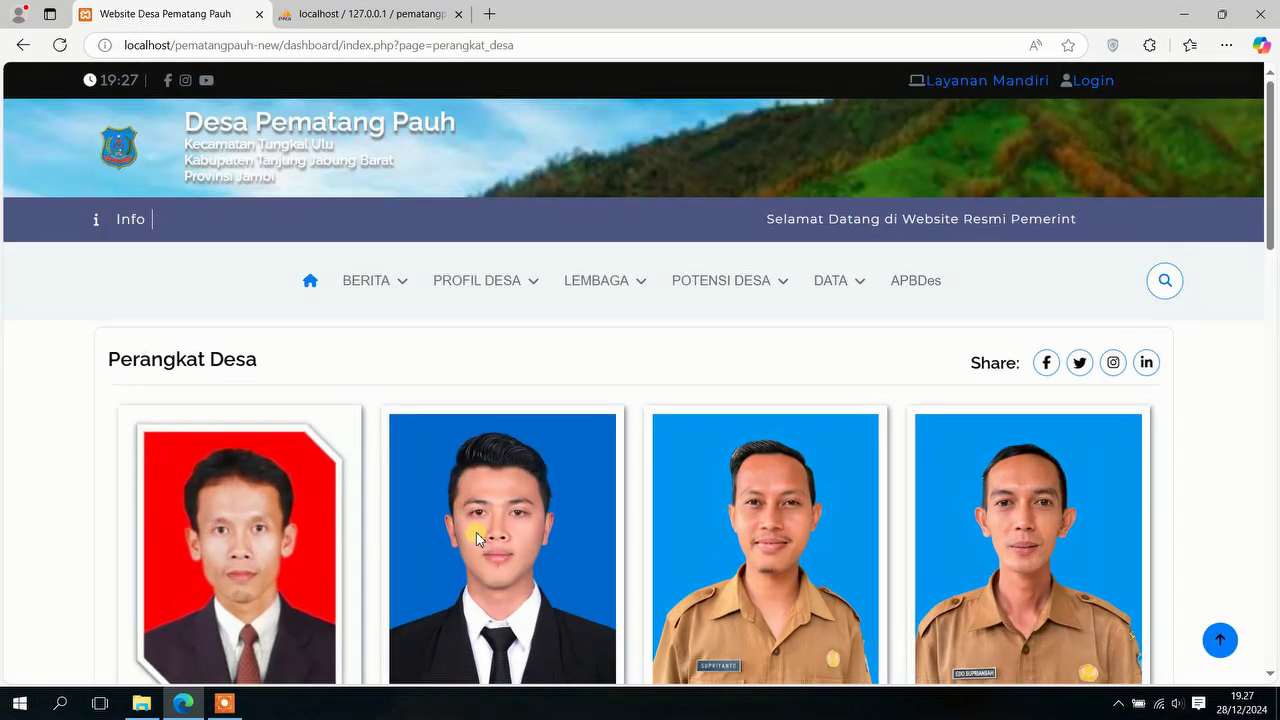
Step: Scroll the Perangkat Desa page, then open and scroll the Status IDM chart
scroll(478, 467, "down", 6)
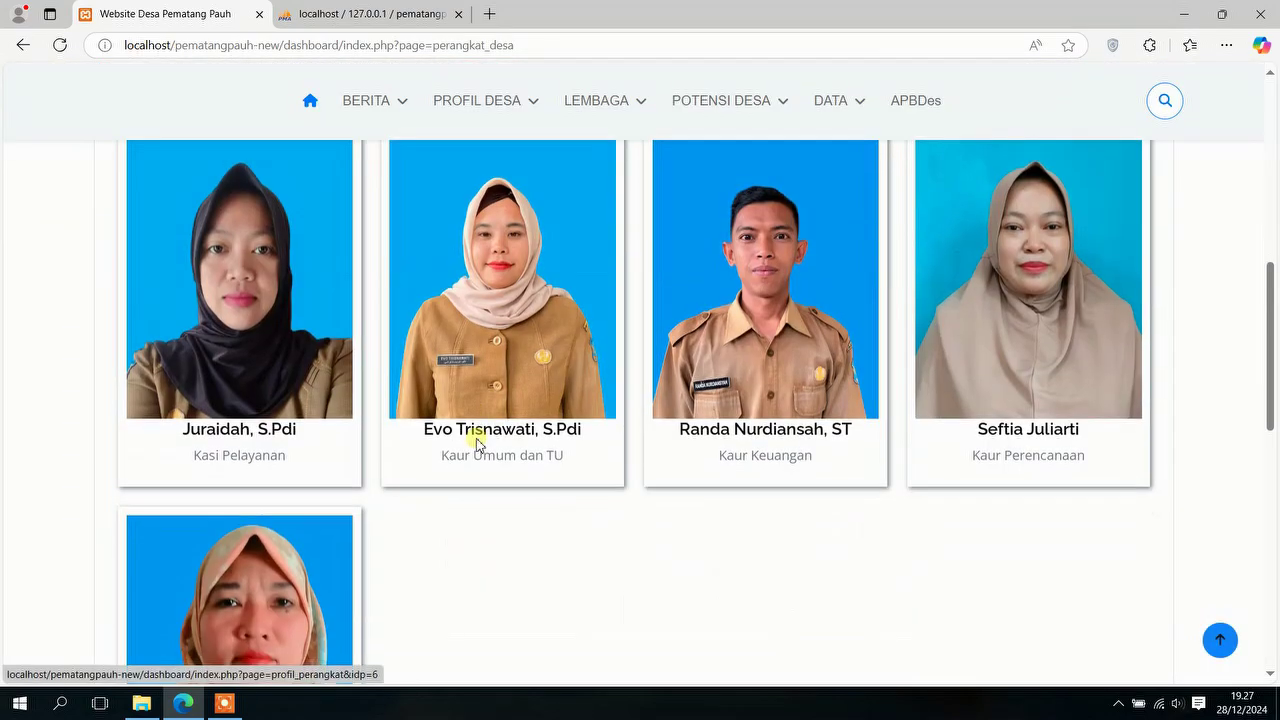
scroll(476, 435, "up", 1)
scroll(476, 435, "up", 5)
mouse_move(477, 290)
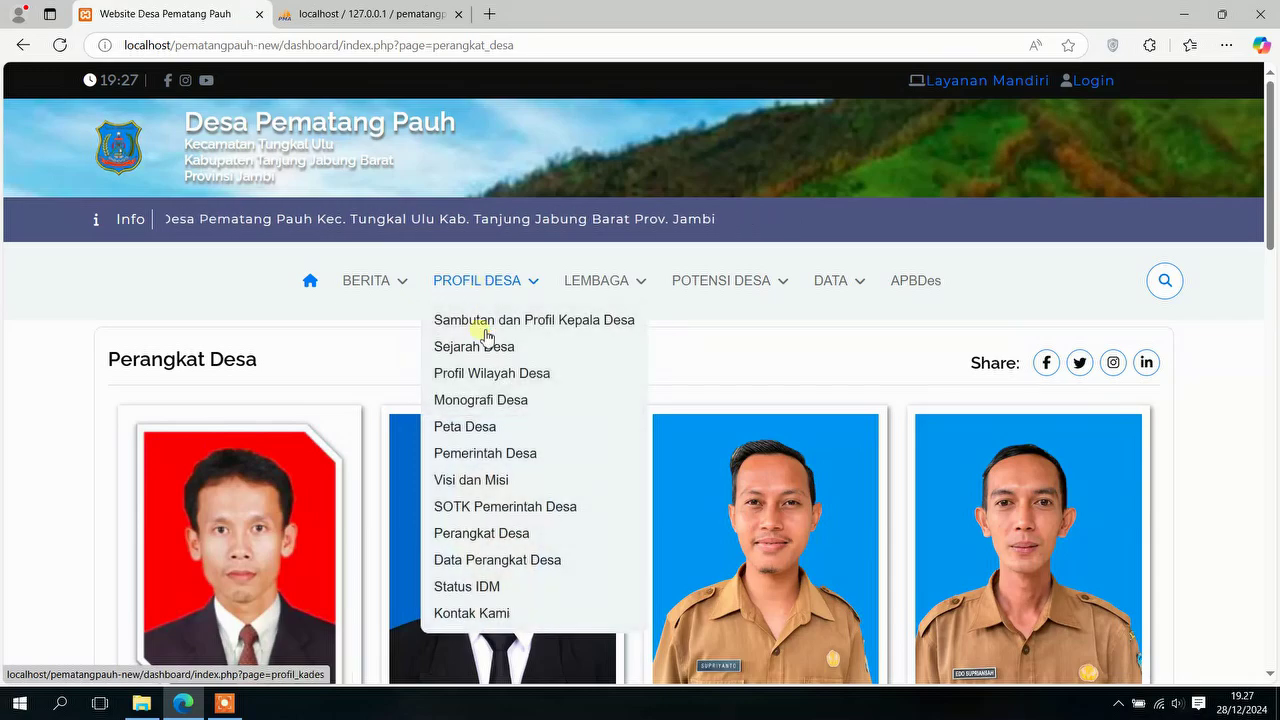
left_click(494, 594)
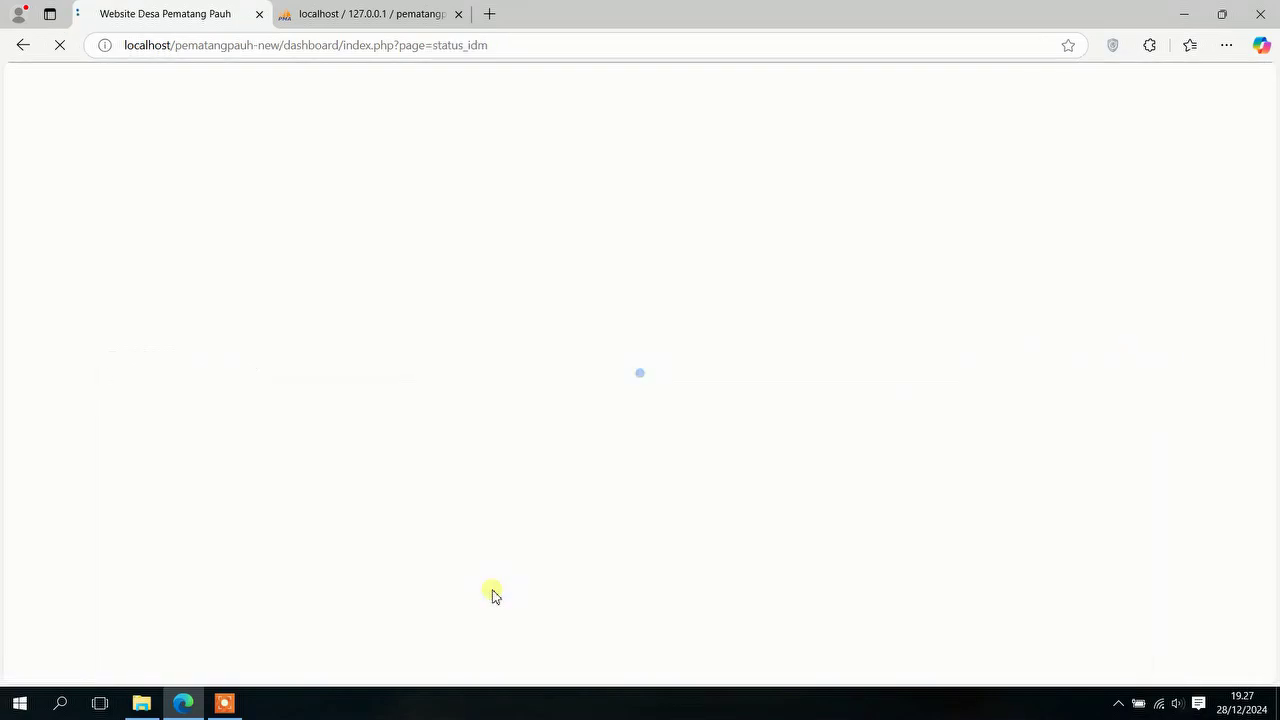
scroll(495, 545, "down", 4)
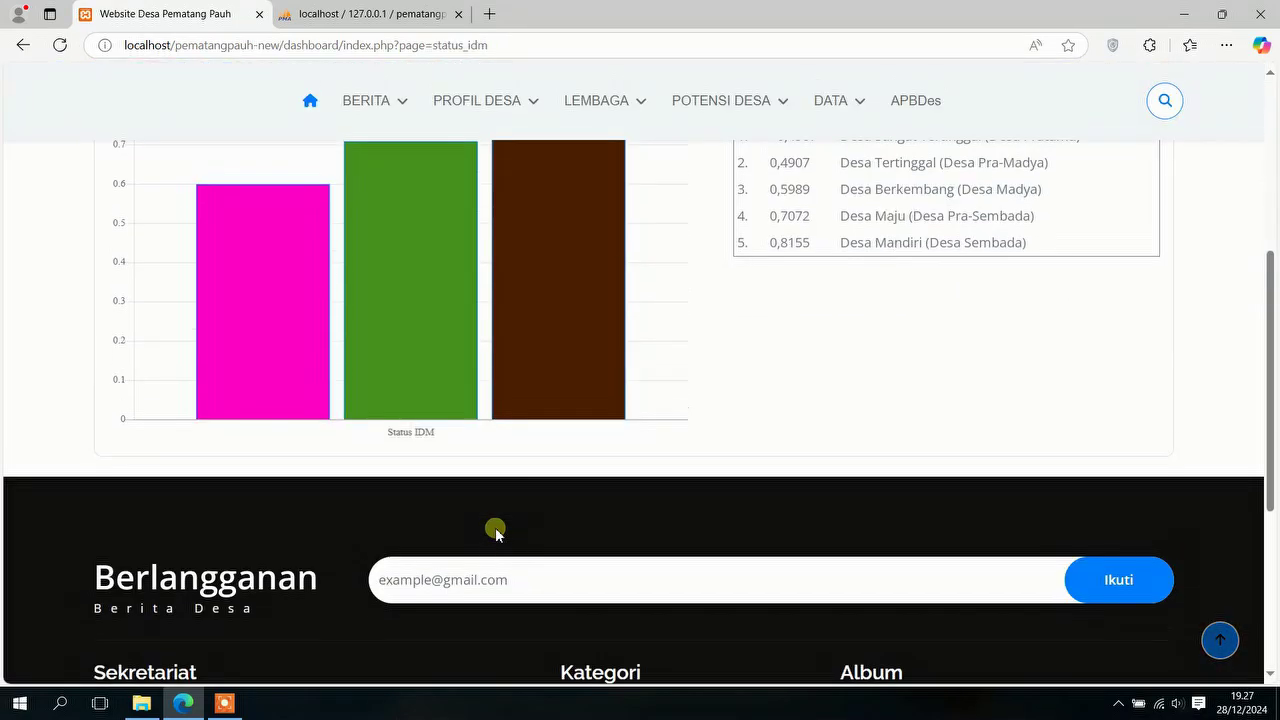
scroll(494, 529, "up", 5)
Step: Open the Kontak Kami (Hubungi Staff Desa) page and scroll through it
mouse_move(531, 271)
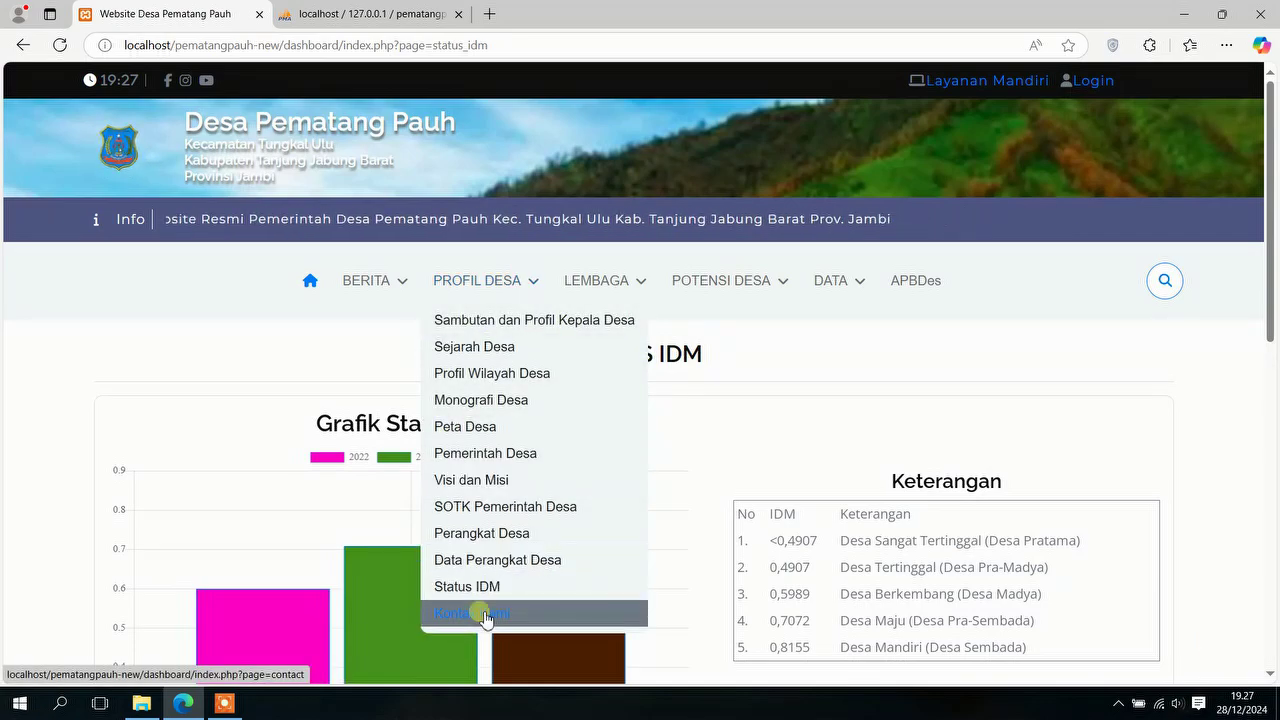
left_click(487, 617)
scroll(481, 540, "down", 4)
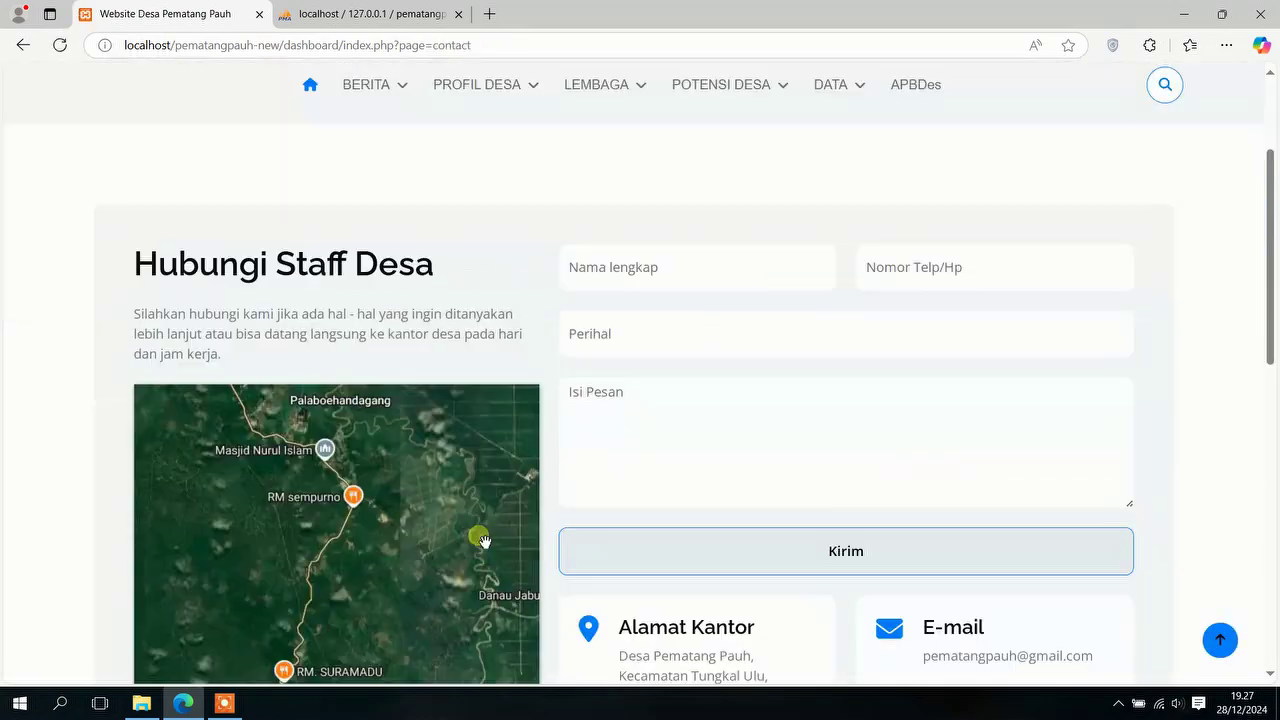
scroll(483, 533, "up", 1)
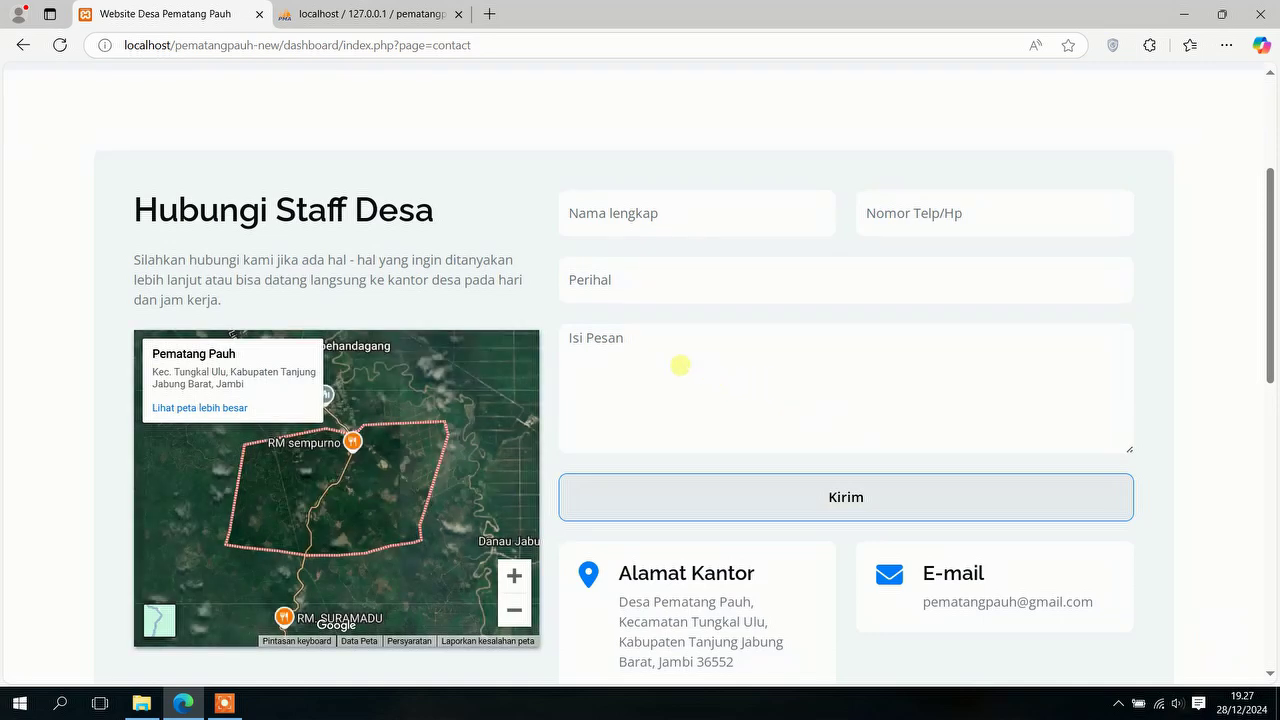
scroll(680, 365, "up", 2)
mouse_move(500, 198)
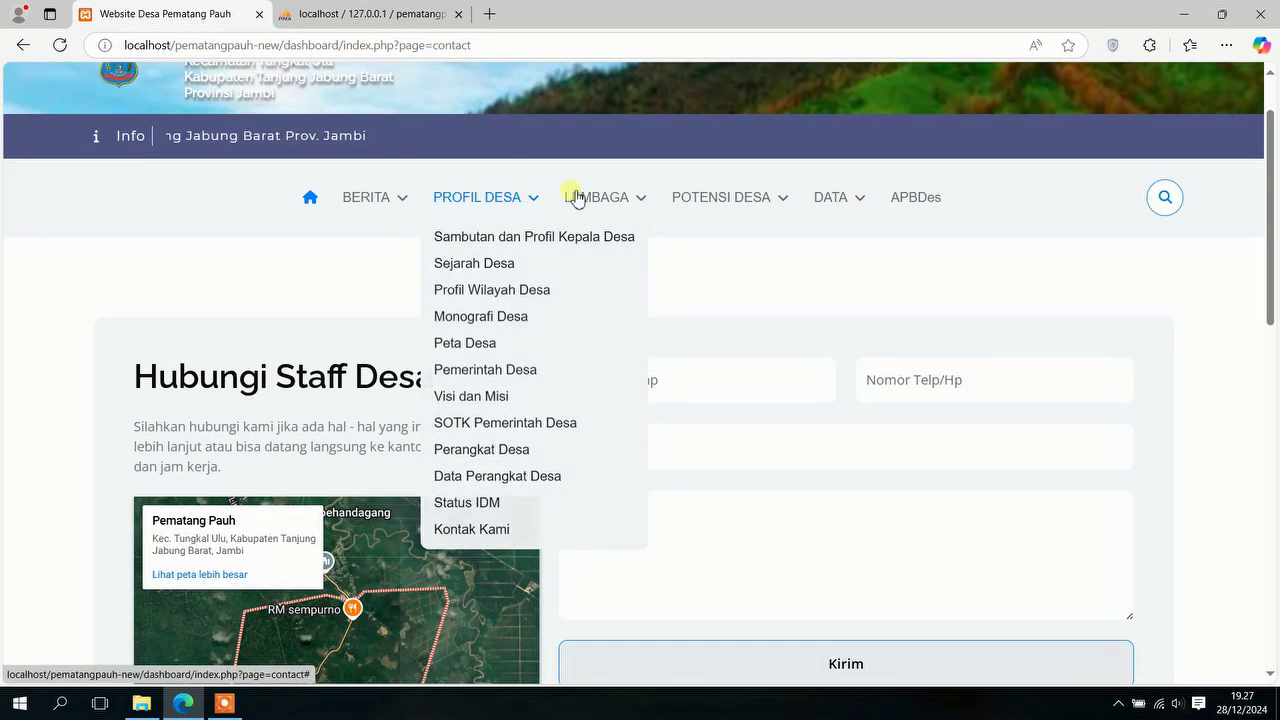
mouse_move(596, 200)
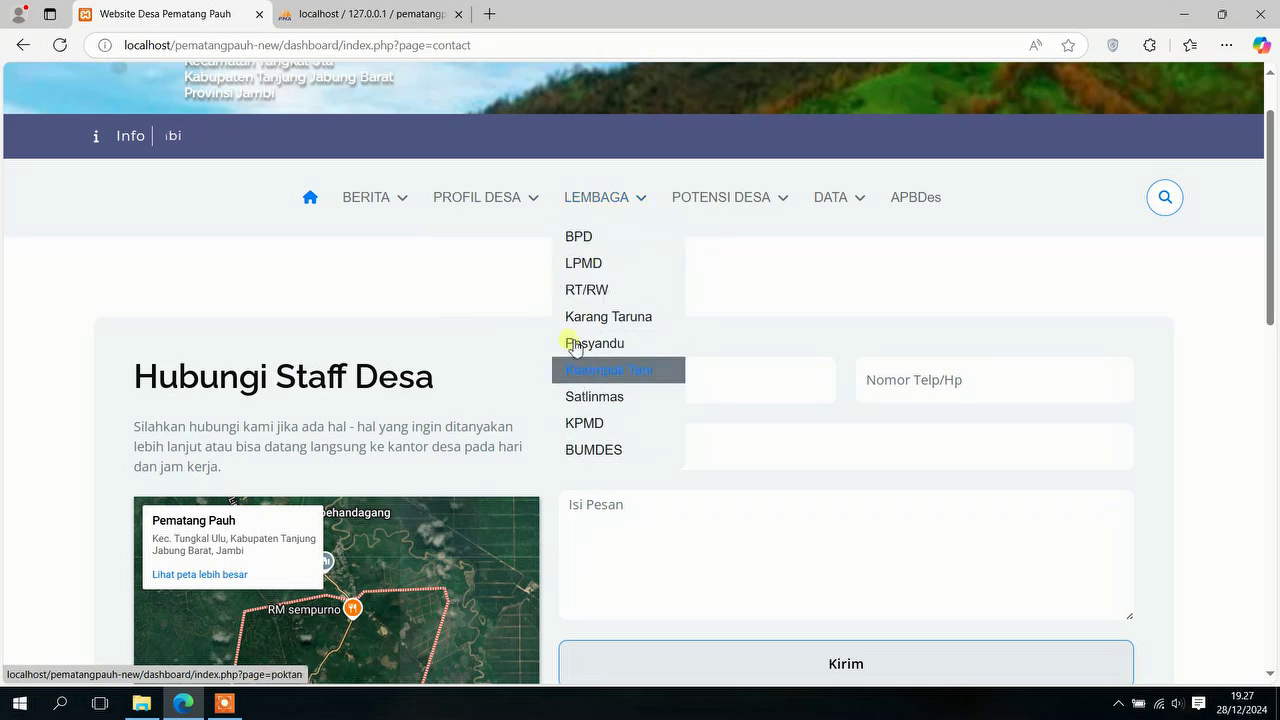
Step: View the BPD member data table, then the Pertanian village potential page
left_click(599, 240)
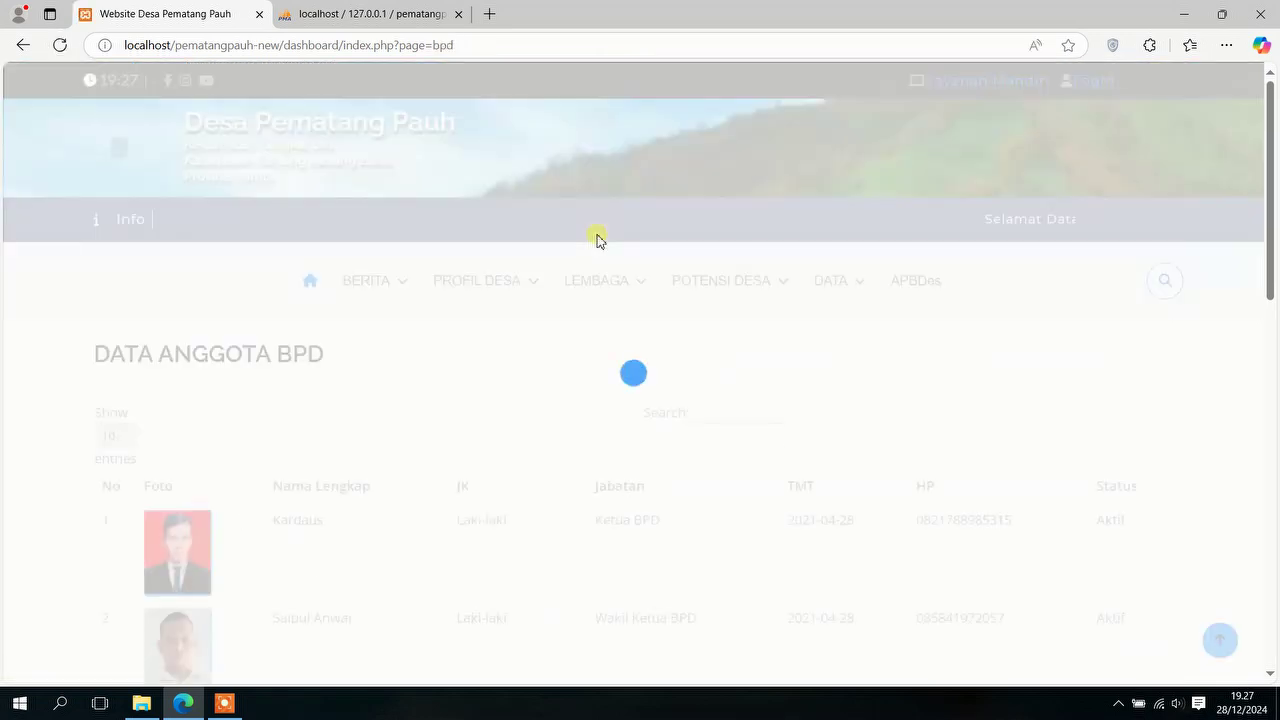
scroll(520, 380, "down", 3)
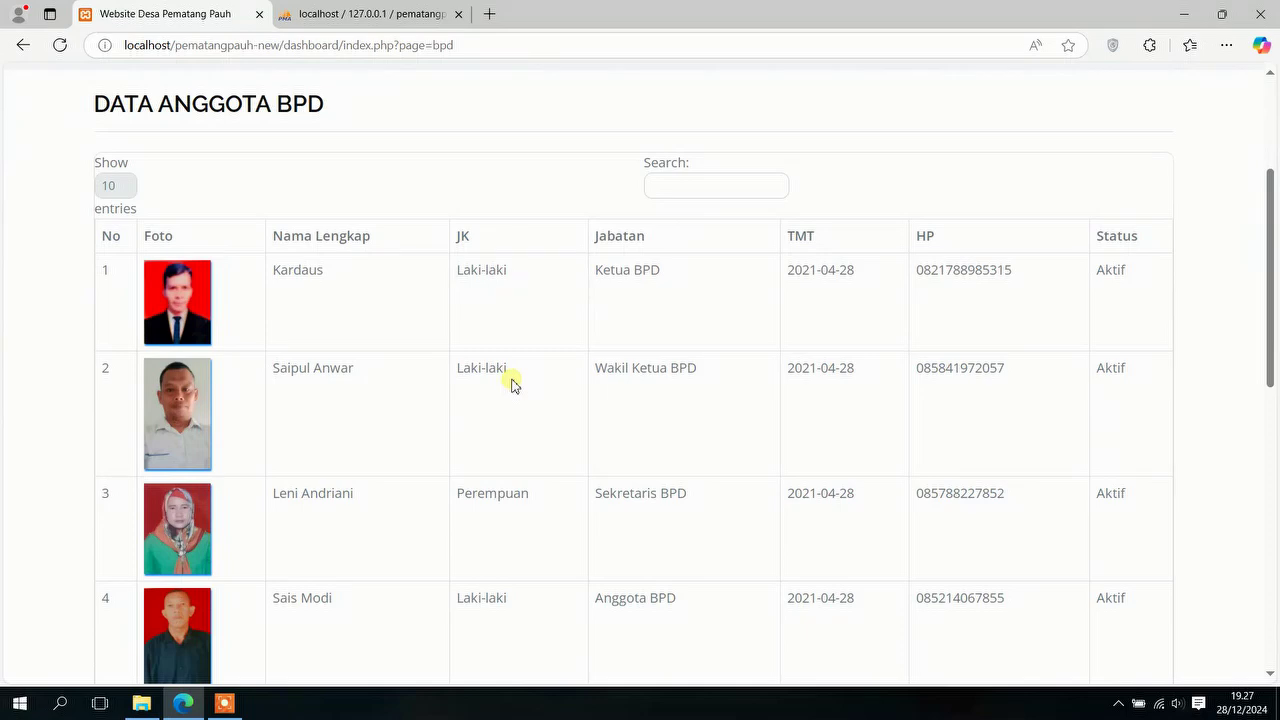
scroll(512, 383, "up", 3)
mouse_move(598, 282)
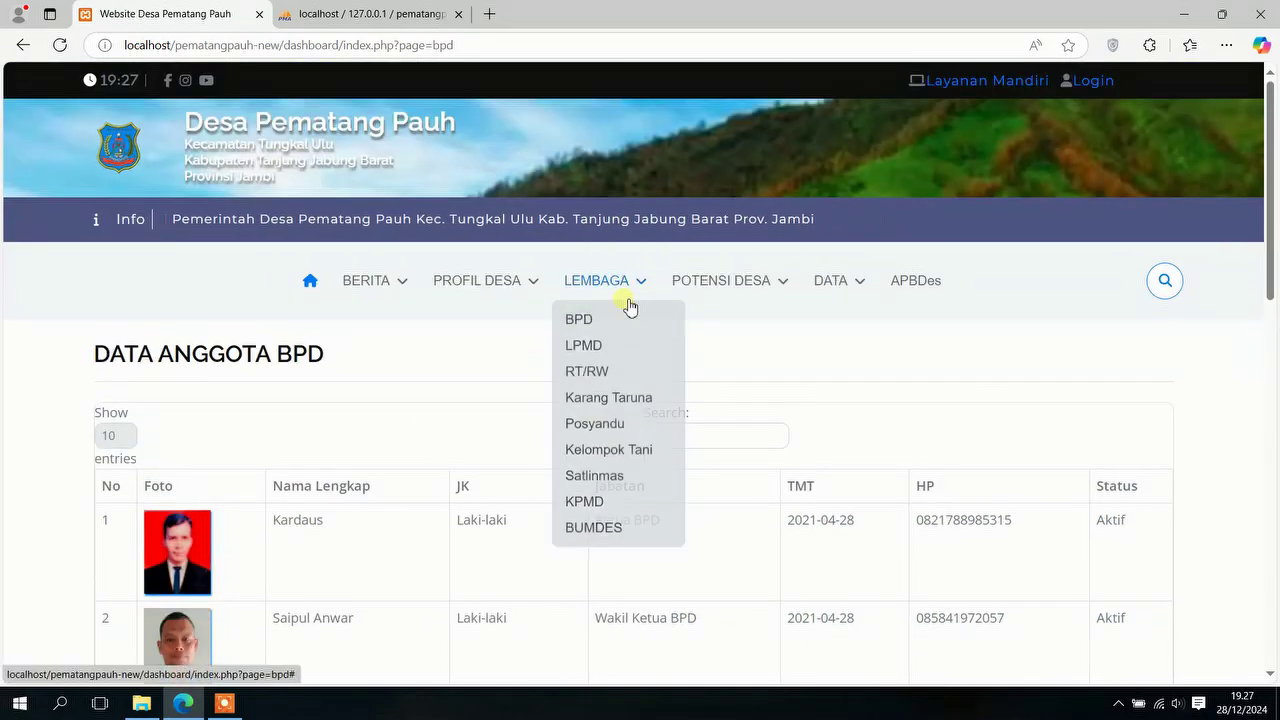
mouse_move(748, 278)
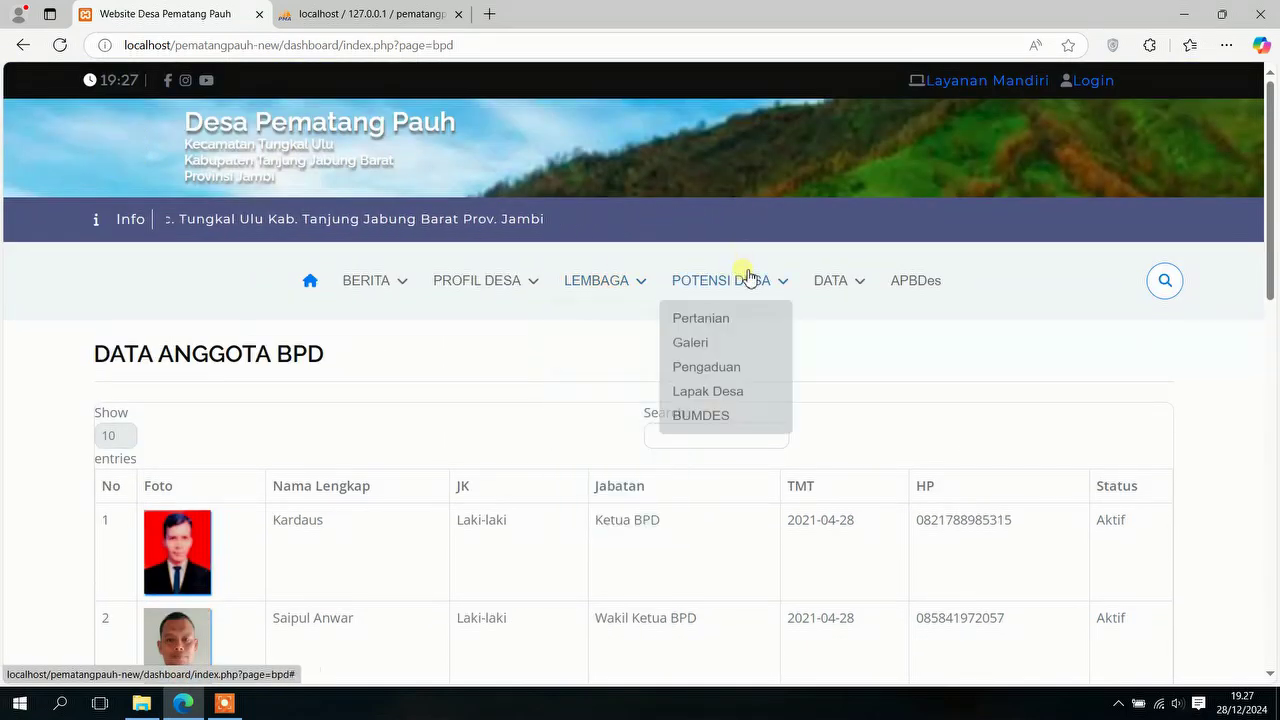
left_click(737, 330)
Step: Open the Galeri album and view its Safari Ramadhan photo enlarged, then close it
mouse_move(742, 285)
left_click(733, 355)
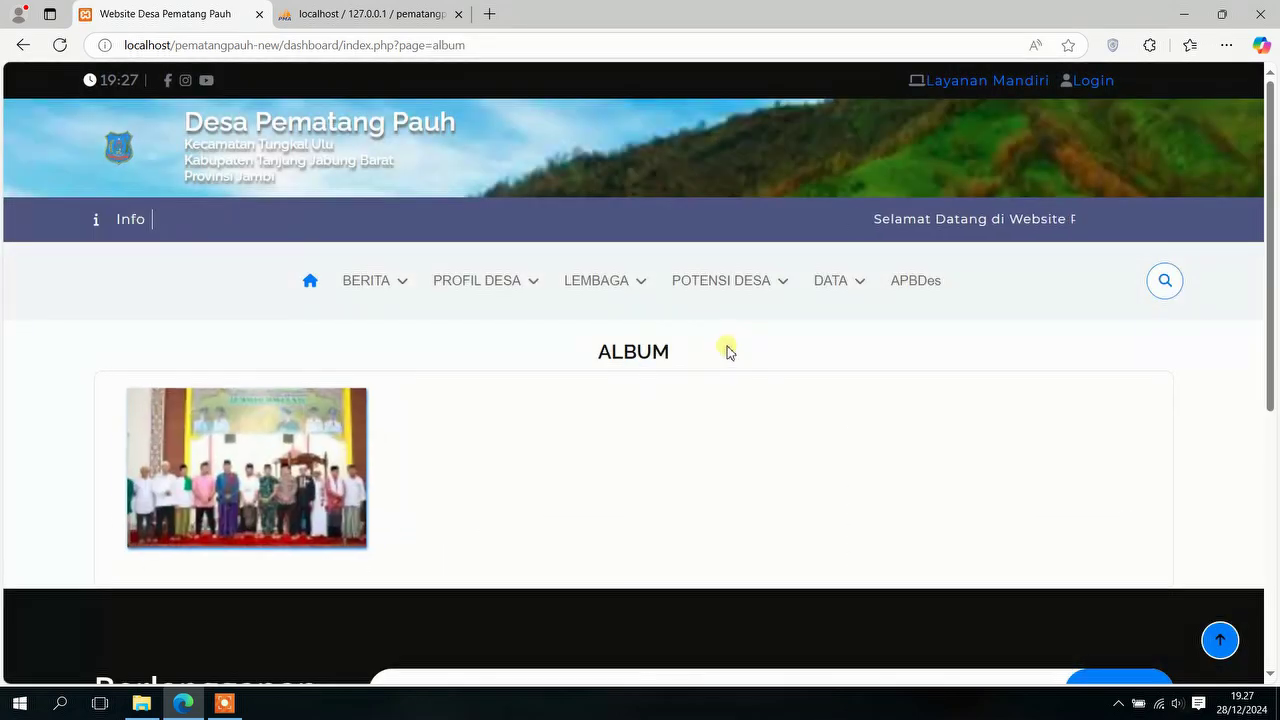
left_click(274, 451)
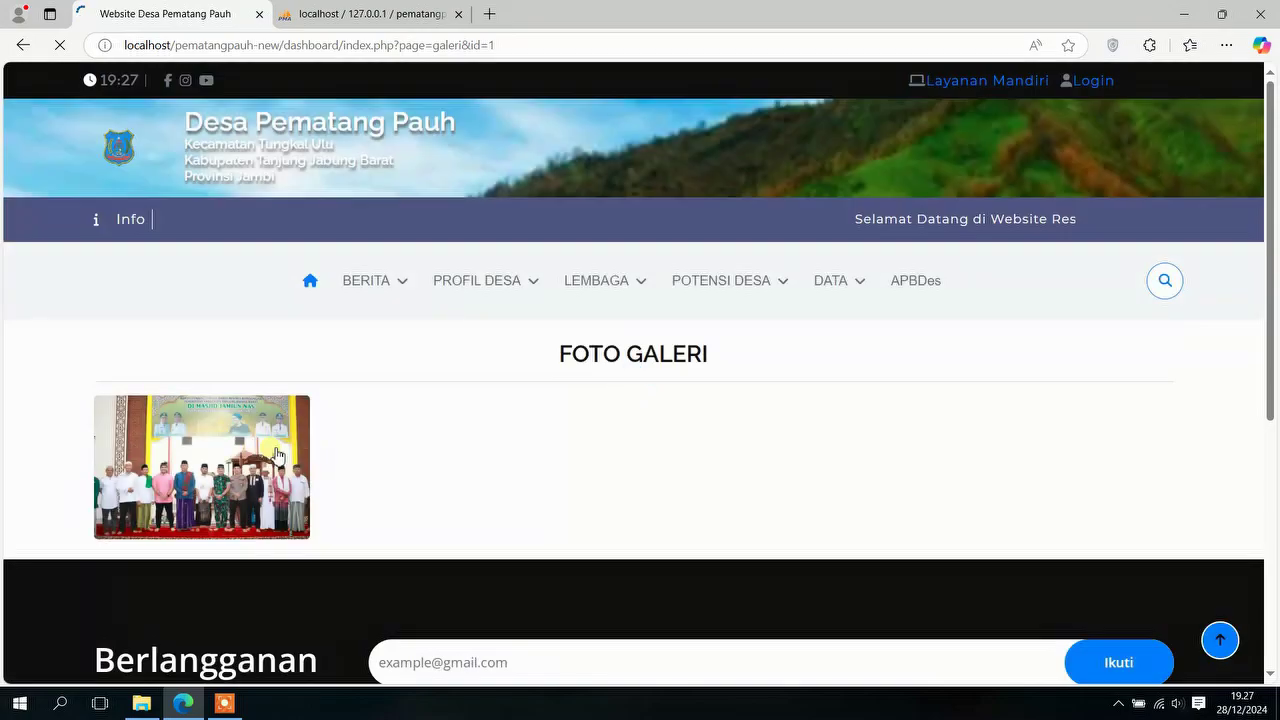
left_click(268, 449)
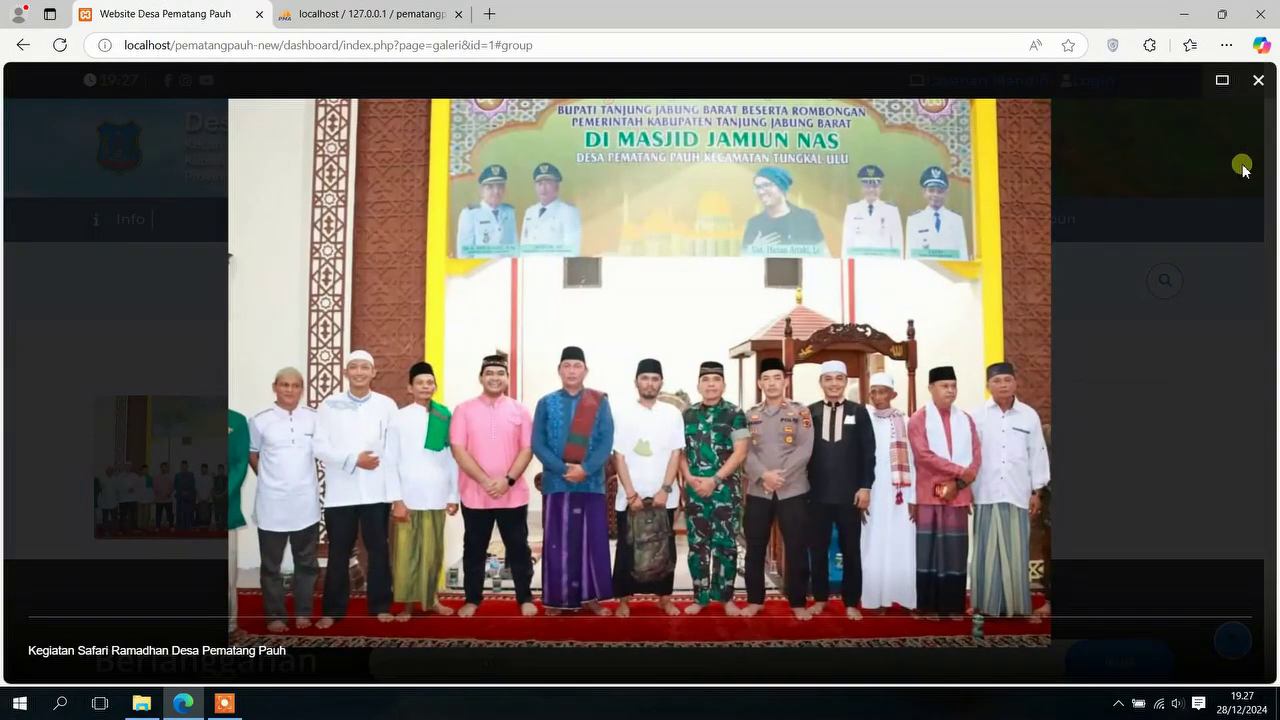
left_click(1258, 81)
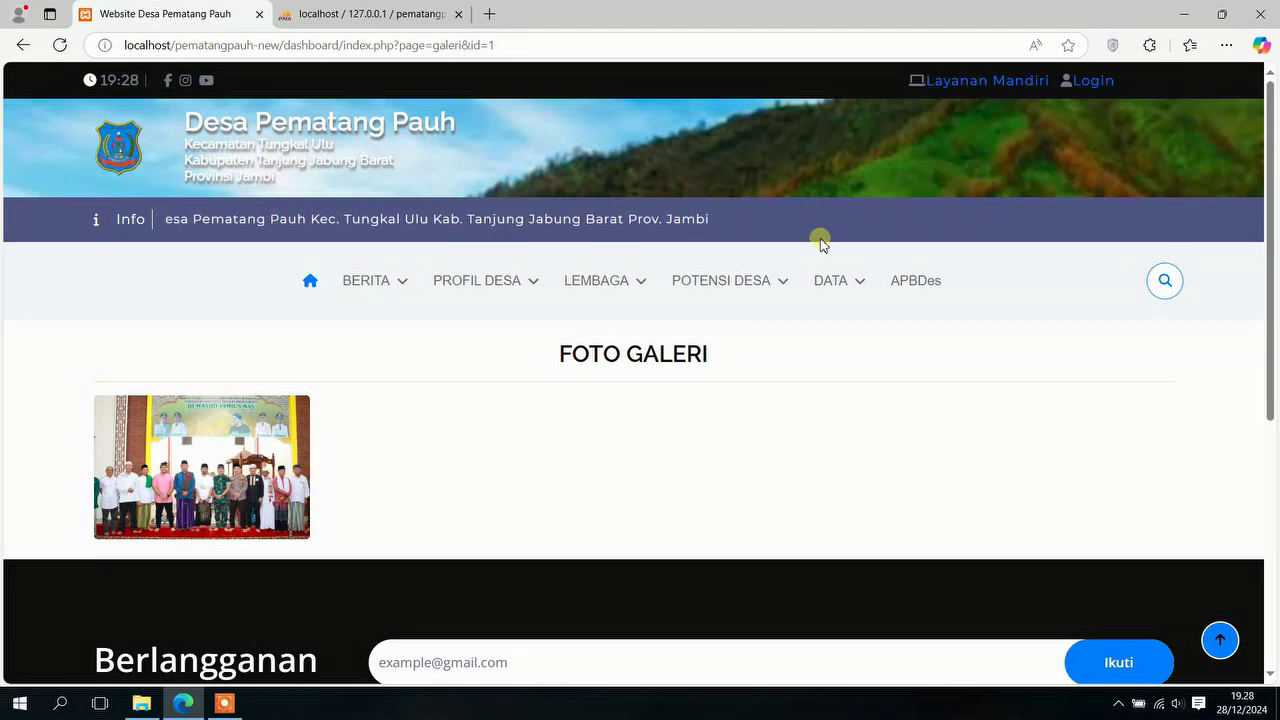
Step: View the Data Wilayah Administratif table, then the Pendidikan dalam KK data
left_click(829, 280)
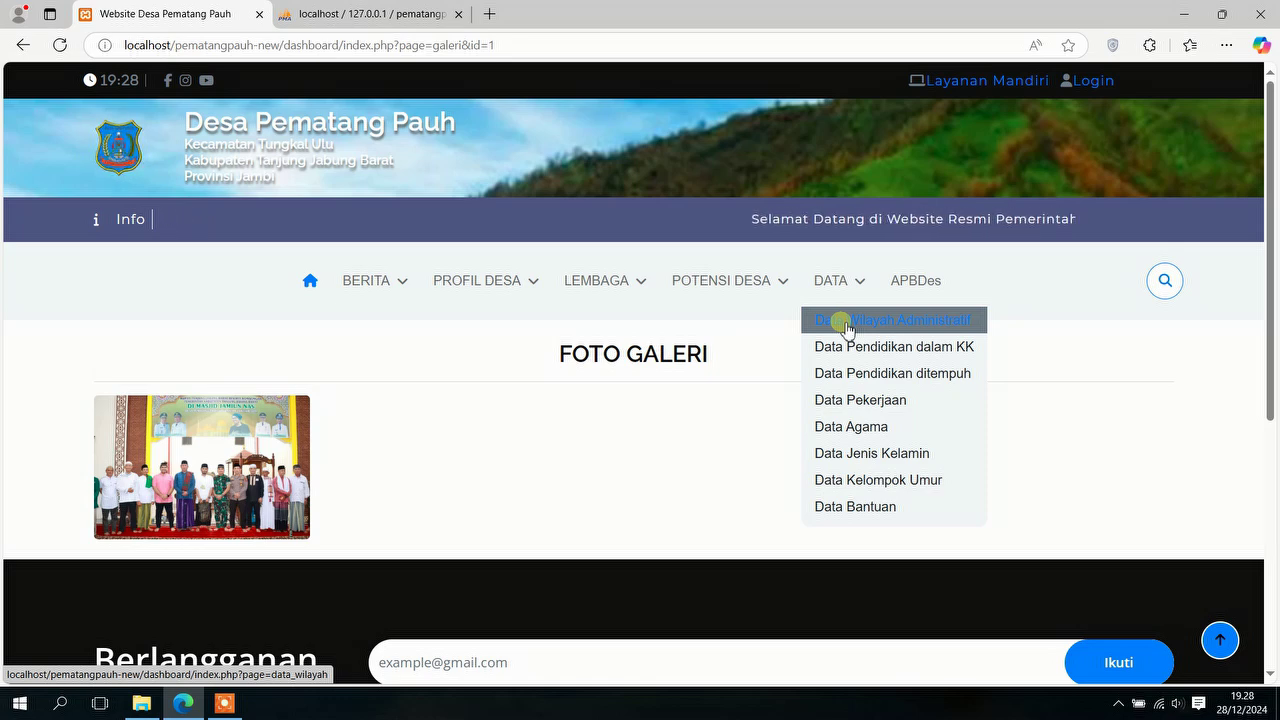
left_click(845, 321)
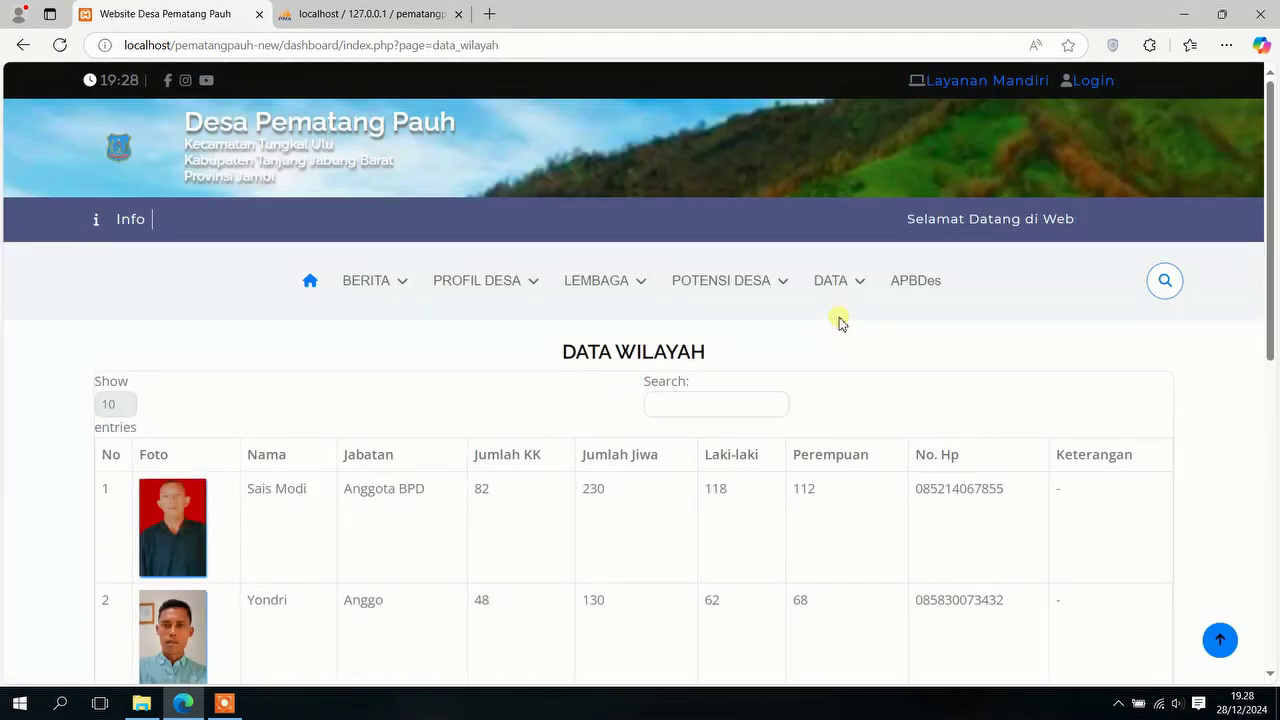
scroll(829, 324, "down", 2)
scroll(829, 324, "up", 1)
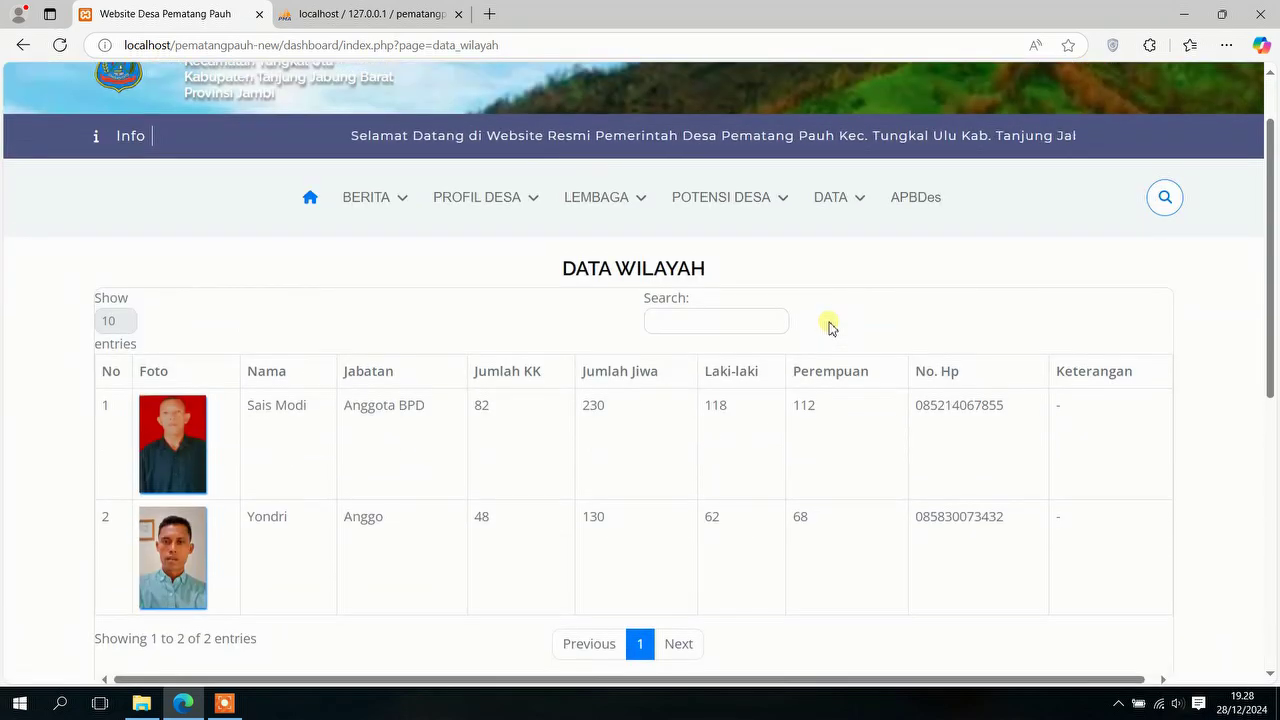
left_click(860, 196)
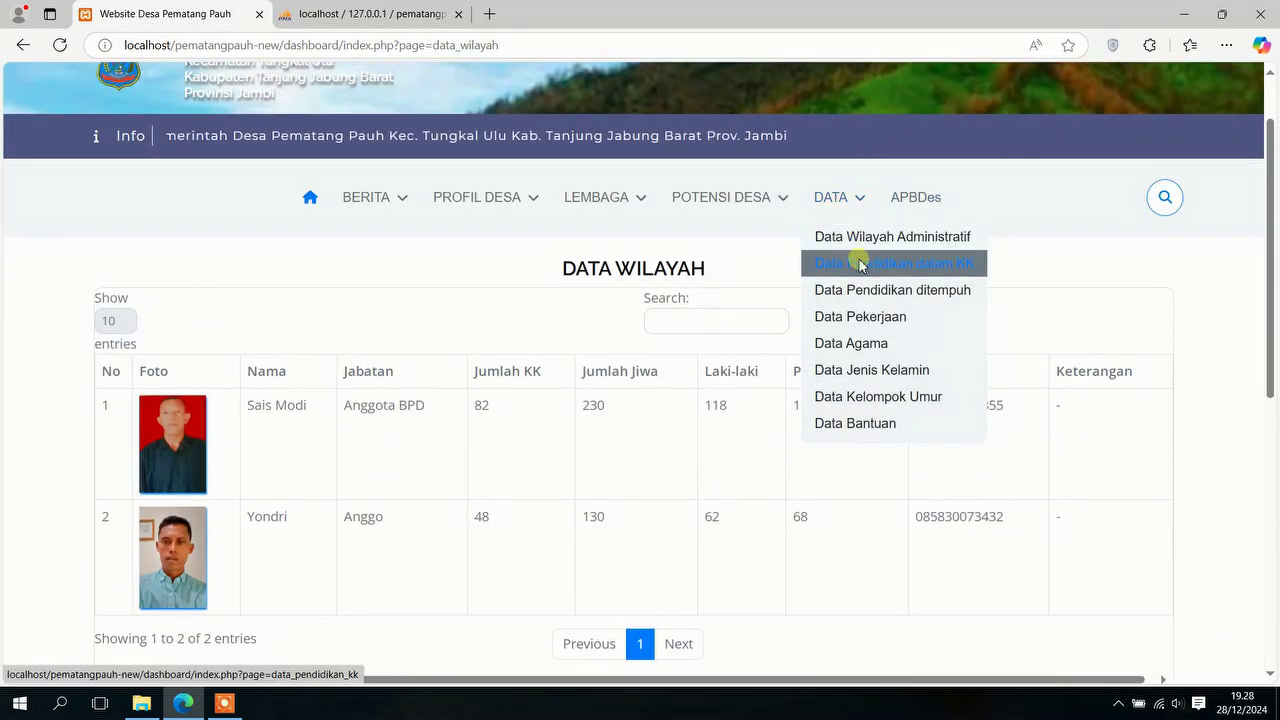
left_click(862, 264)
Step: View the population-by-religion (Agama) data and the Bantuan aid recap
left_click(843, 268)
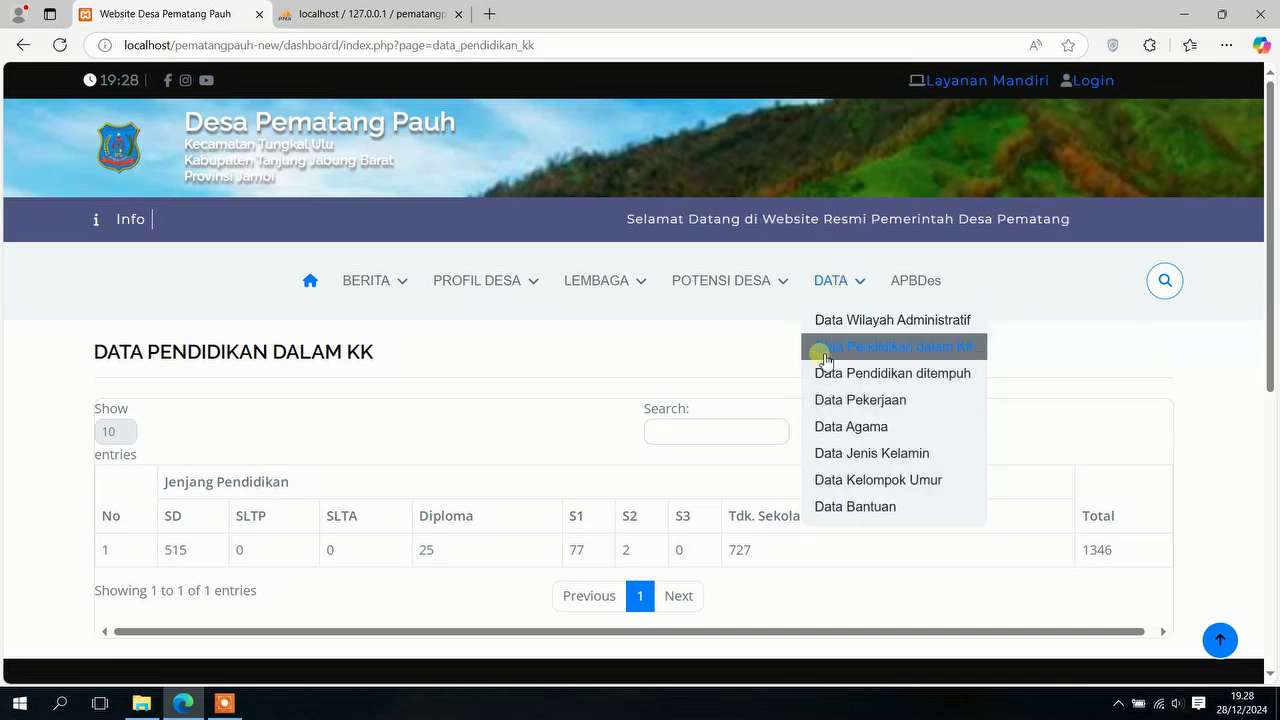
left_click(848, 430)
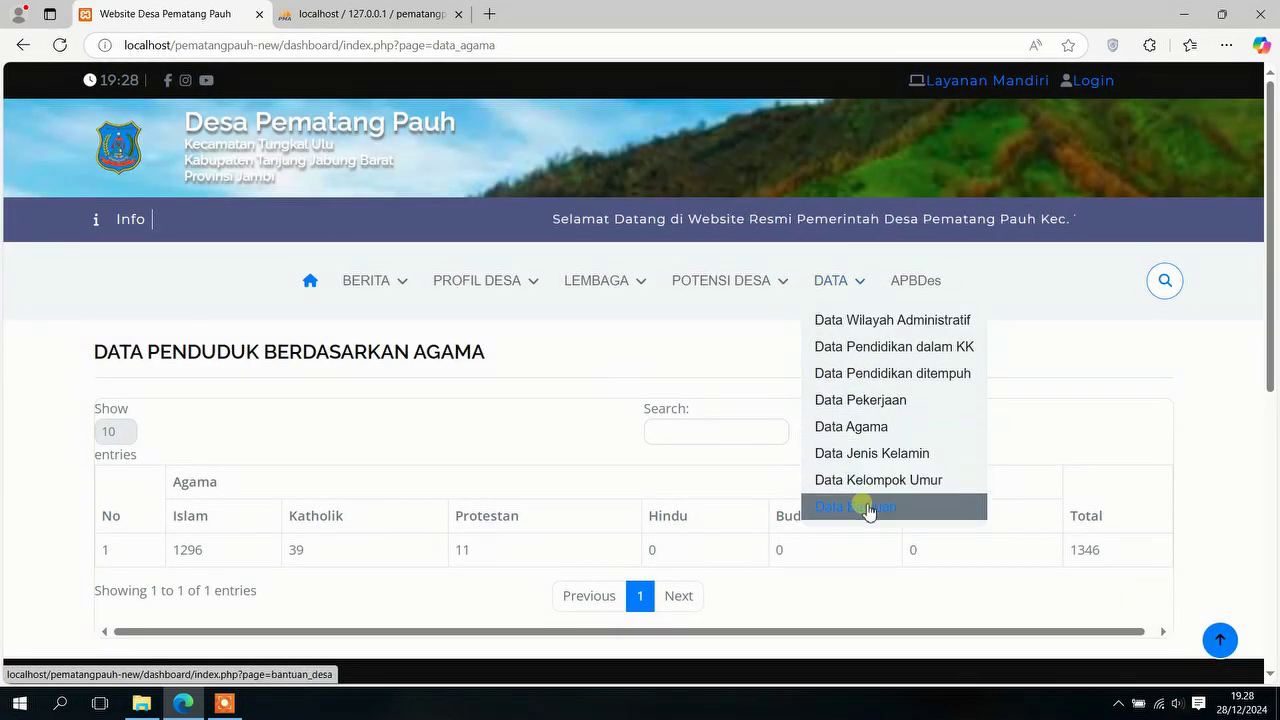
left_click(863, 507)
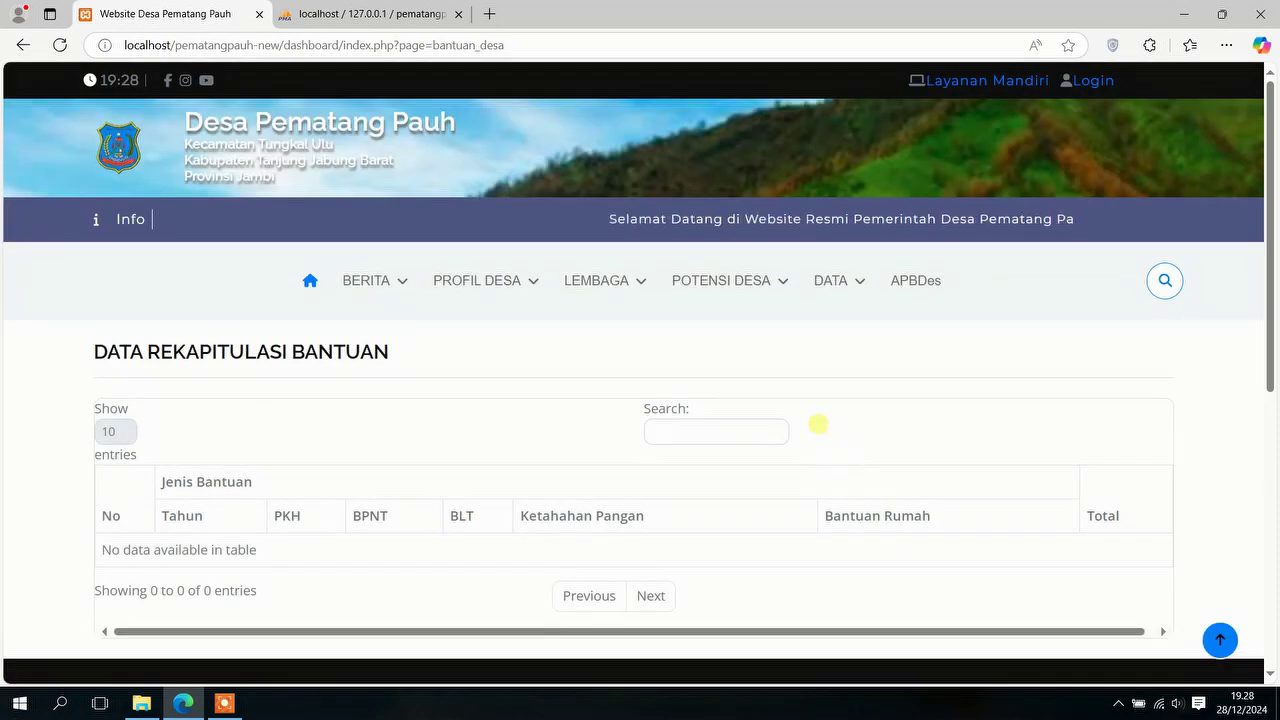
scroll(428, 346, "down", 5)
scroll(837, 457, "up", 5)
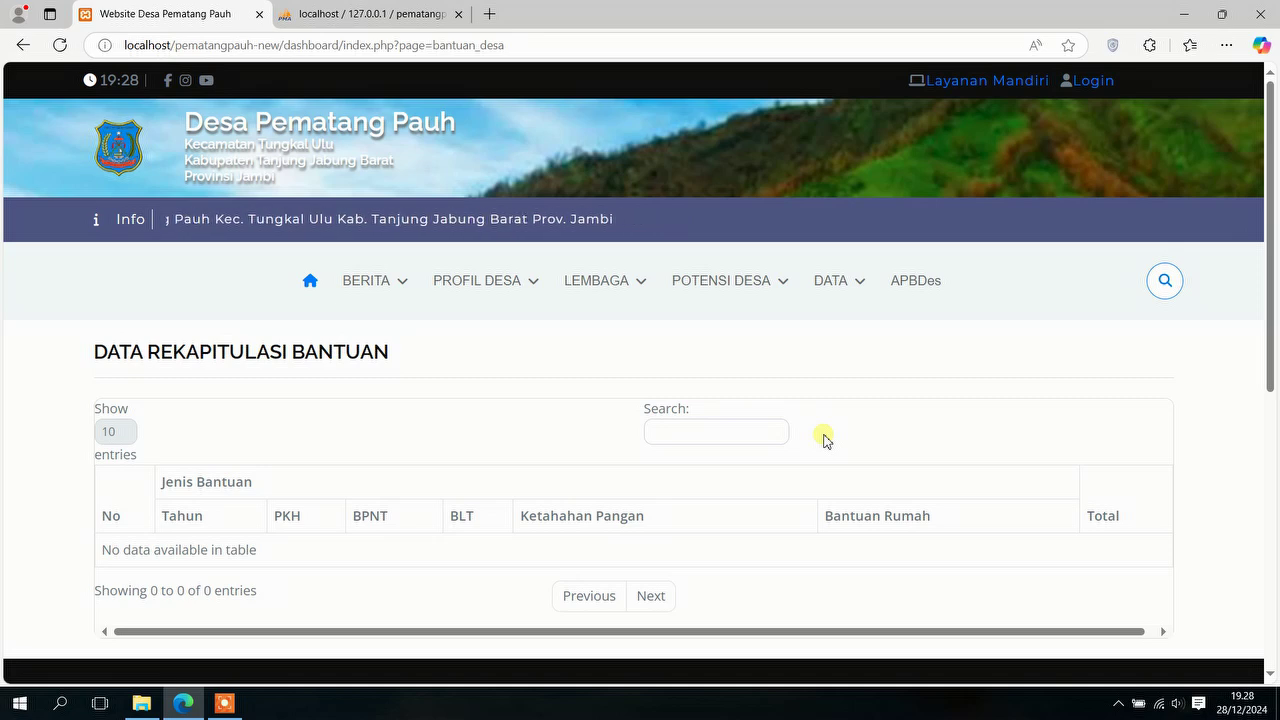
Step: Open APBDes and scroll through the 2024 income, spending and financing tables
mouse_move(858, 266)
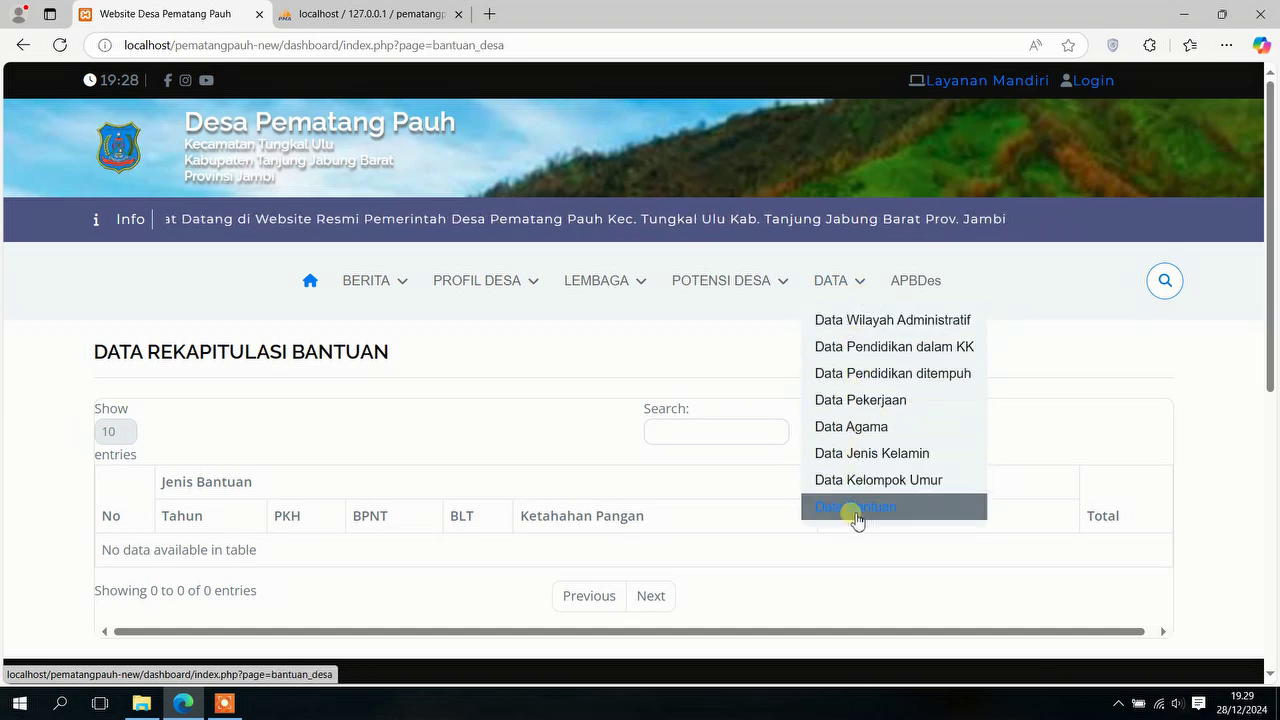
left_click(917, 290)
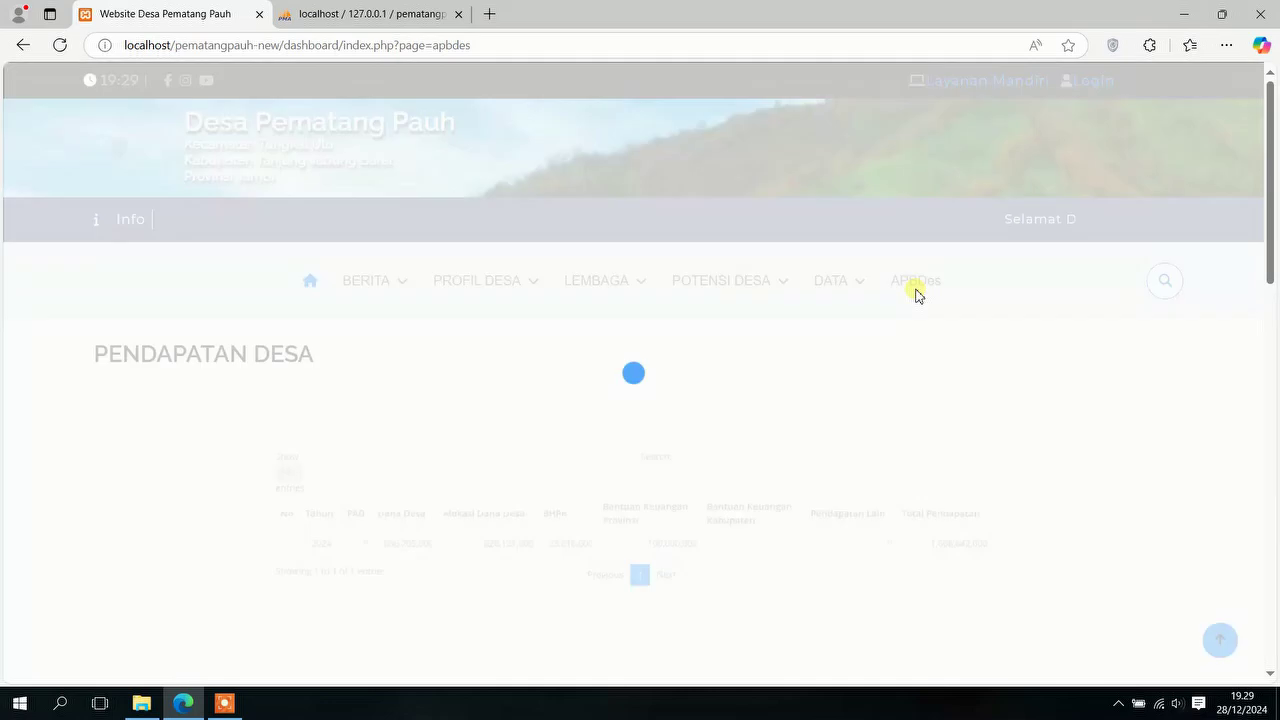
scroll(903, 303, "down", 2)
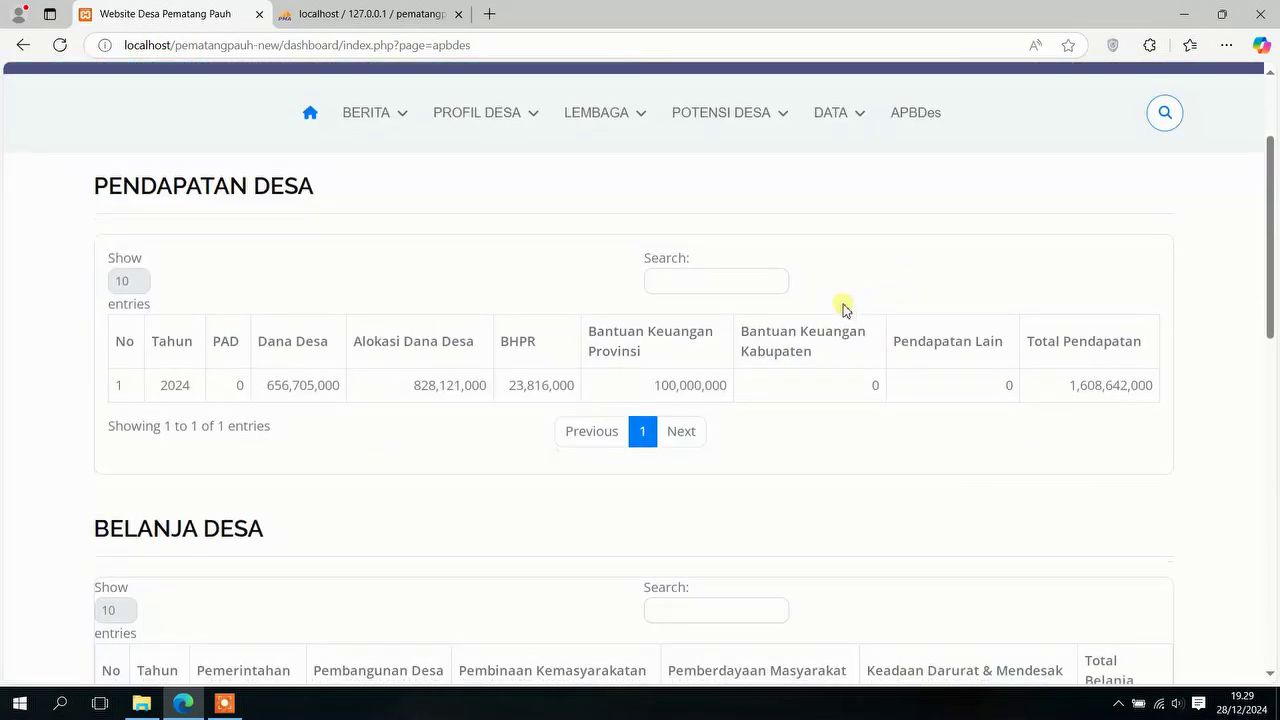
scroll(843, 310, "down", 3)
scroll(843, 310, "down", 2)
scroll(843, 306, "down", 1)
scroll(843, 304, "up", 8)
mouse_move(852, 302)
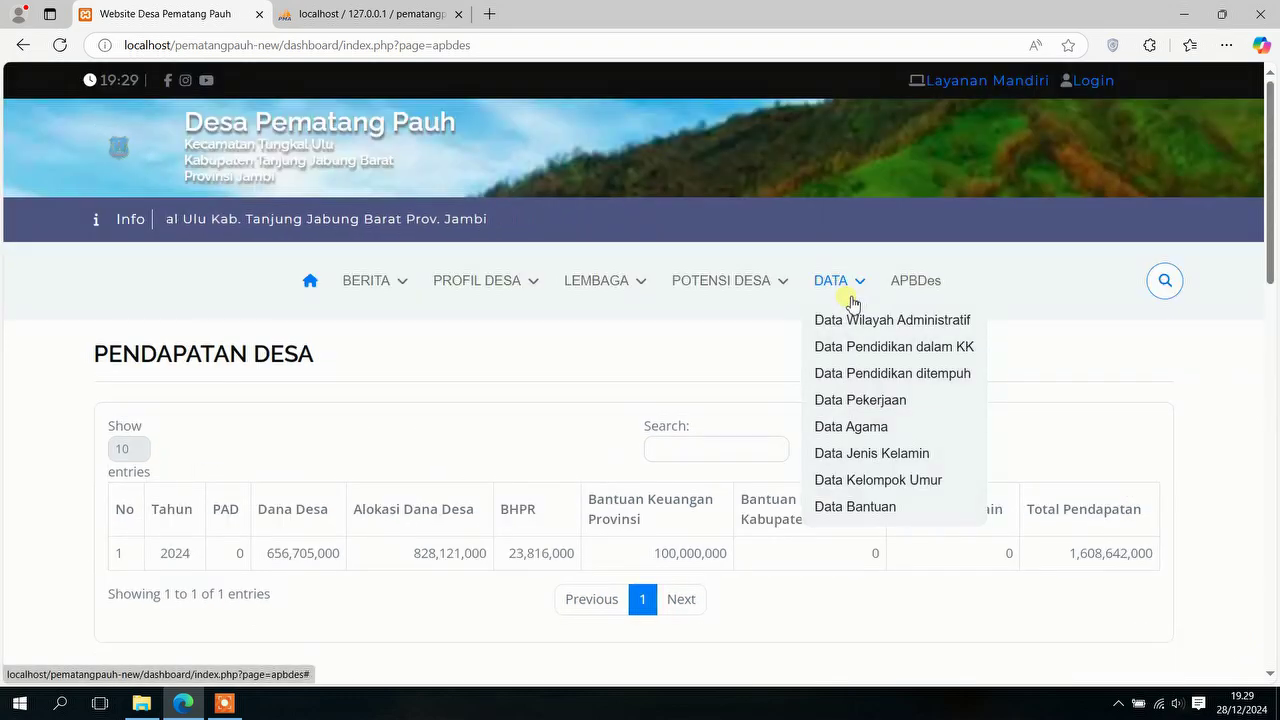
Step: Return to the home page and scroll past the Maulid Nabi article to the food-stall ads
left_click(311, 280)
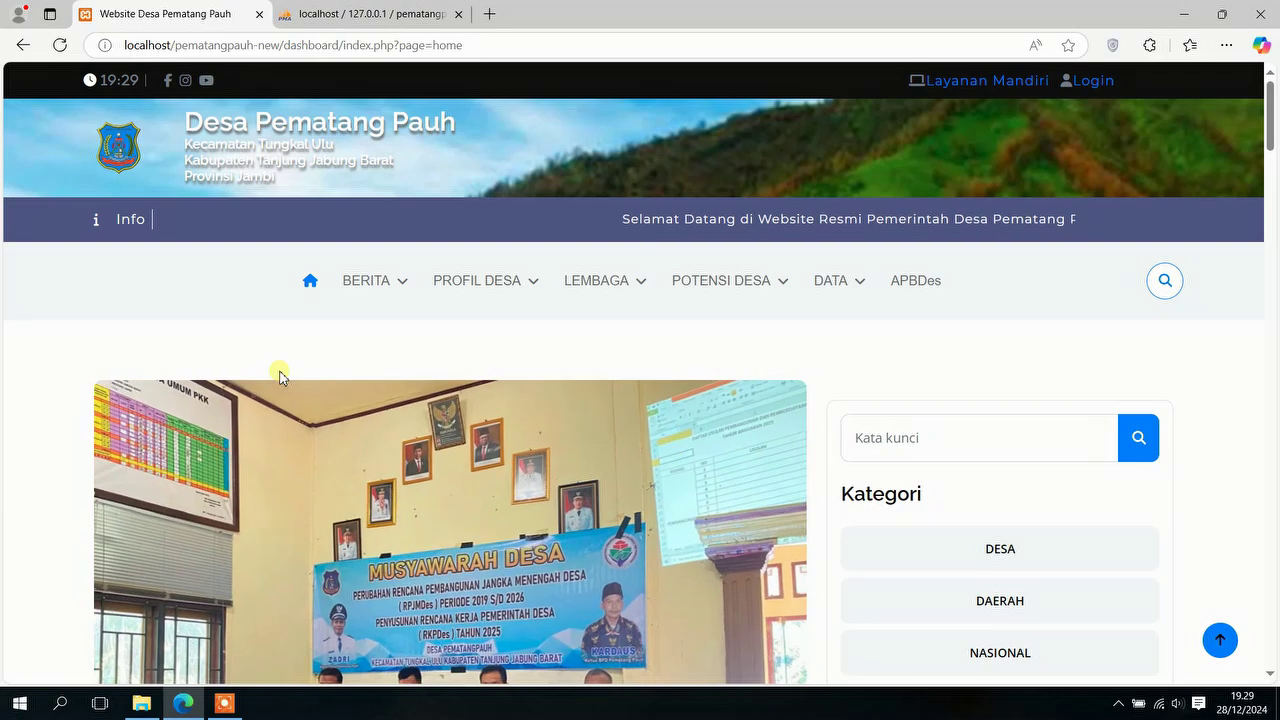
scroll(383, 300, "down", 2)
scroll(385, 300, "down", 8)
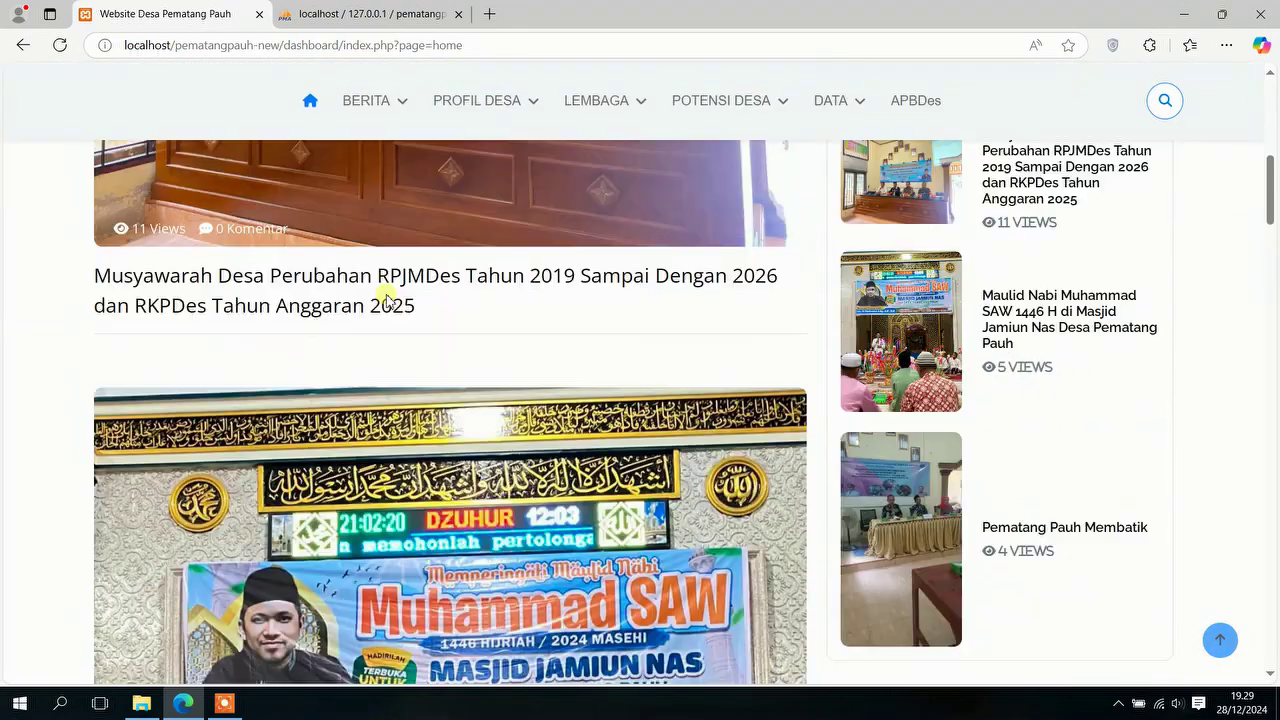
scroll(388, 300, "down", 2)
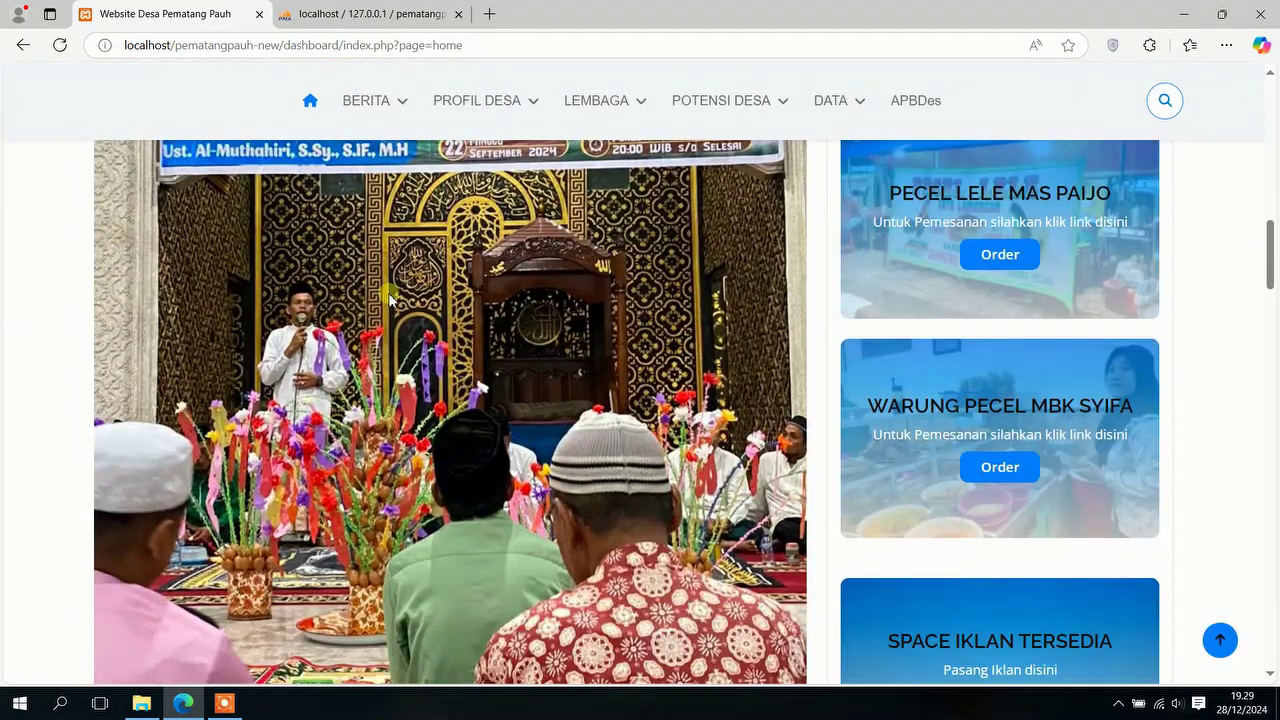
scroll(816, 330, "down", 2)
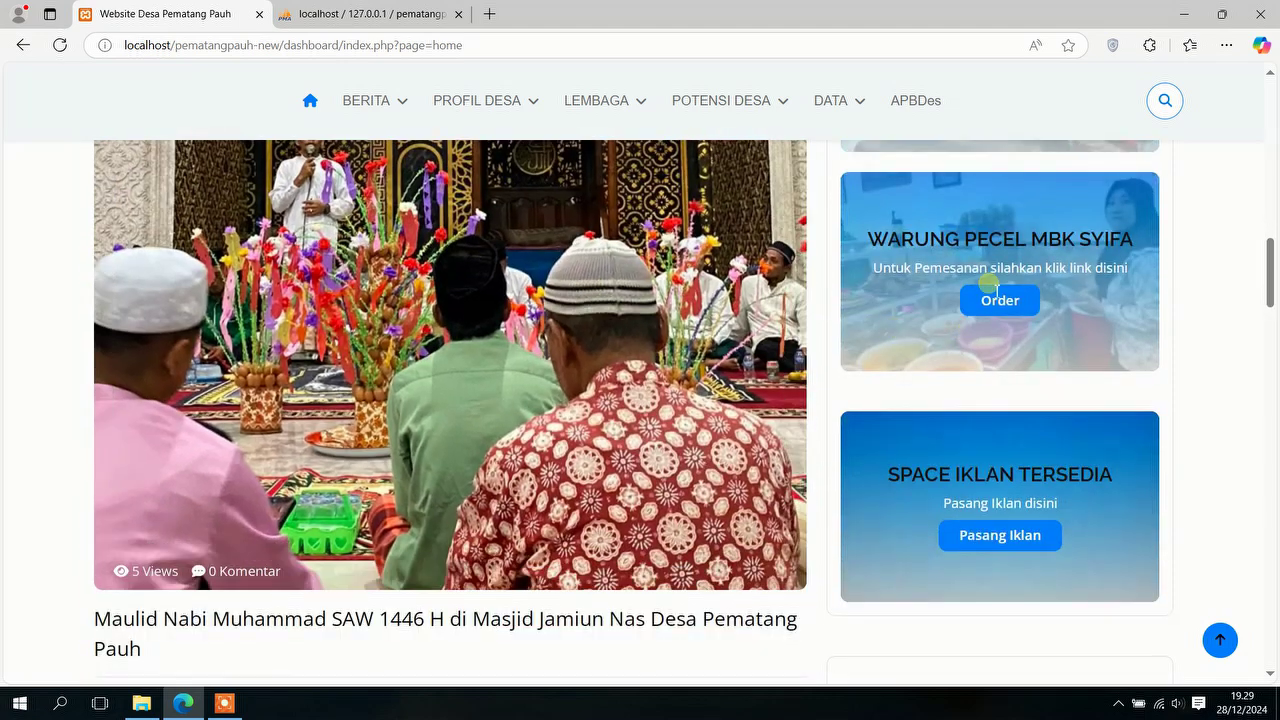
scroll(1040, 340, "up", 3)
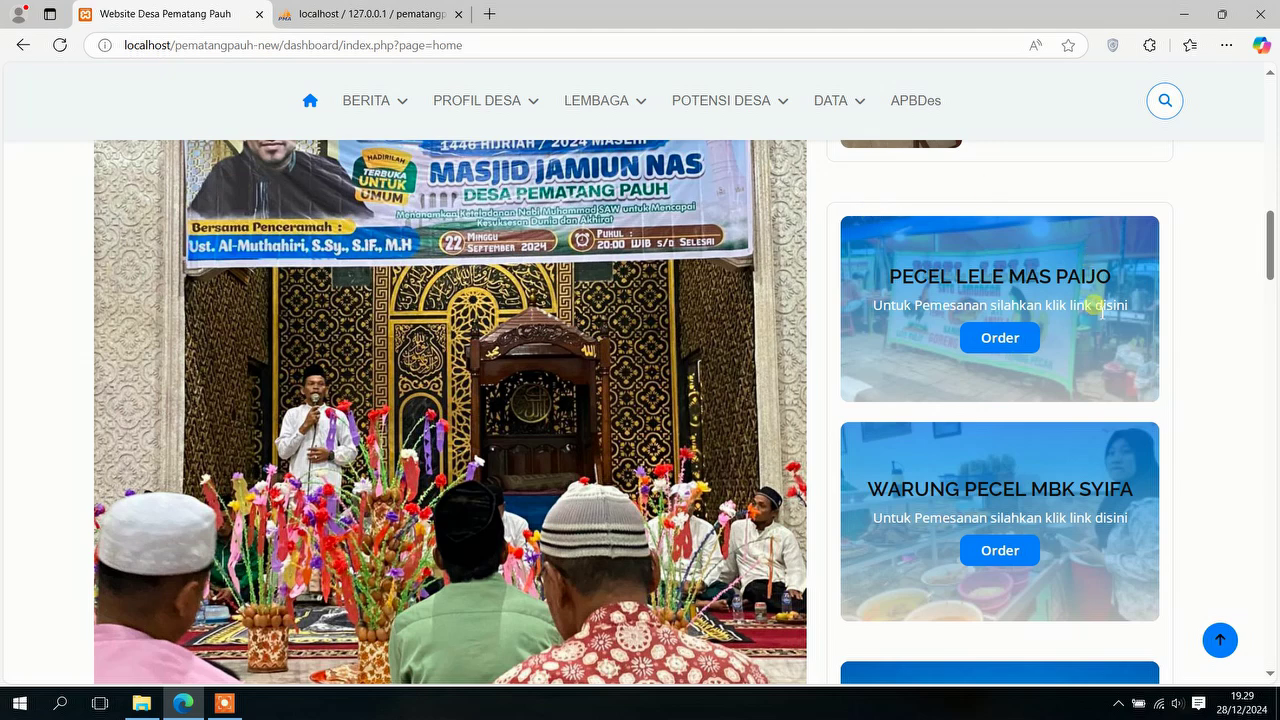
scroll(868, 375, "down", 1)
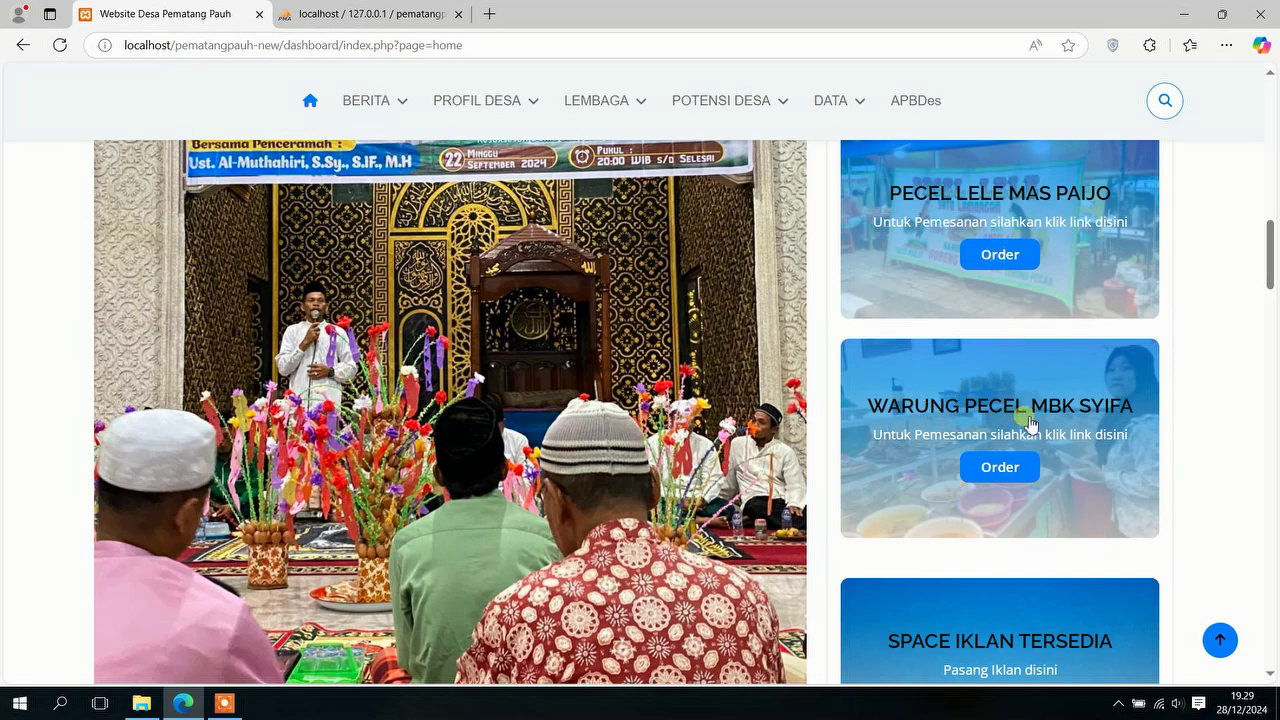
left_click(1020, 256)
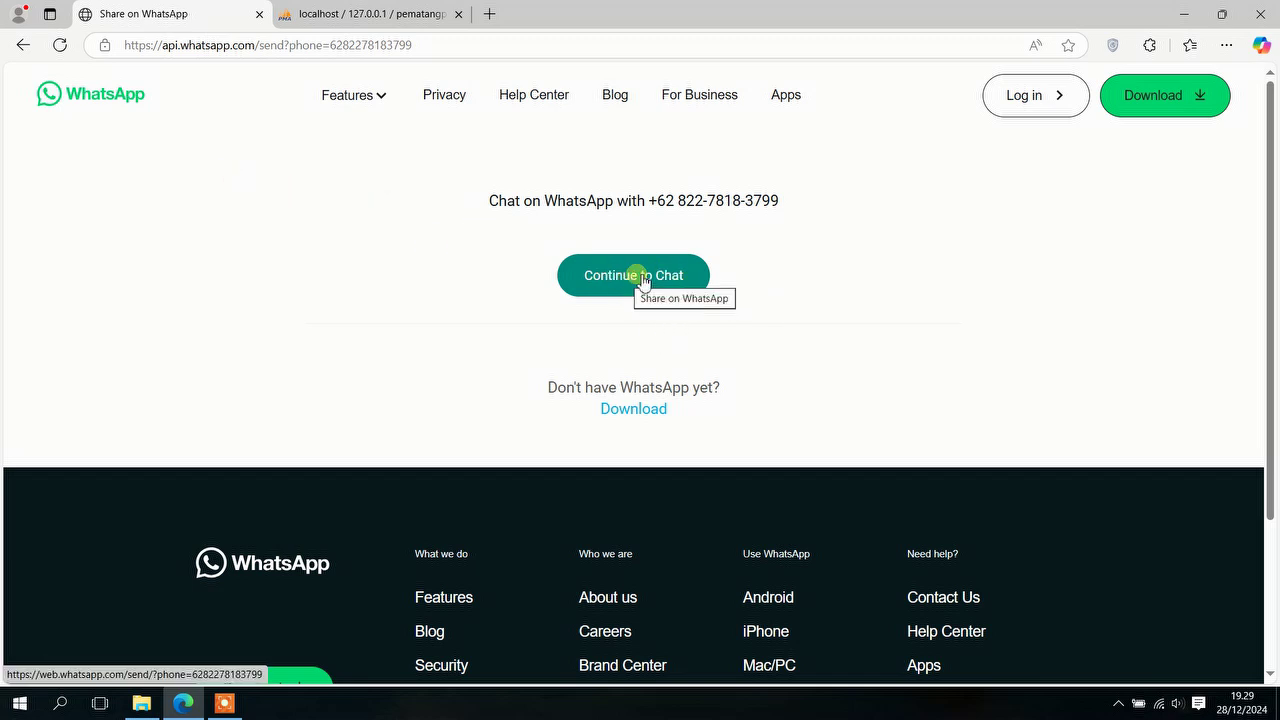
left_click(24, 44)
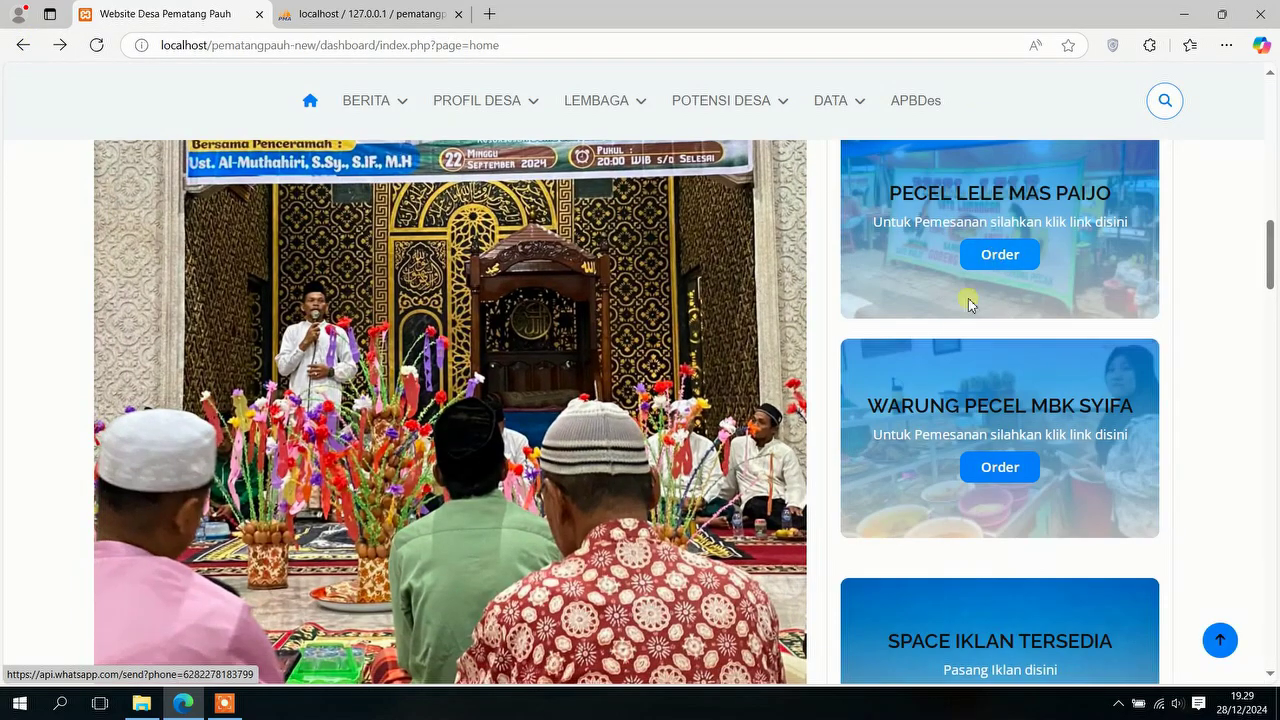
Step: Advance the Aparatur Desa staff carousel one card, view the 2024 APBDes bars, and return to top
scroll(968, 300, "down", 4)
scroll(588, 340, "down", 5)
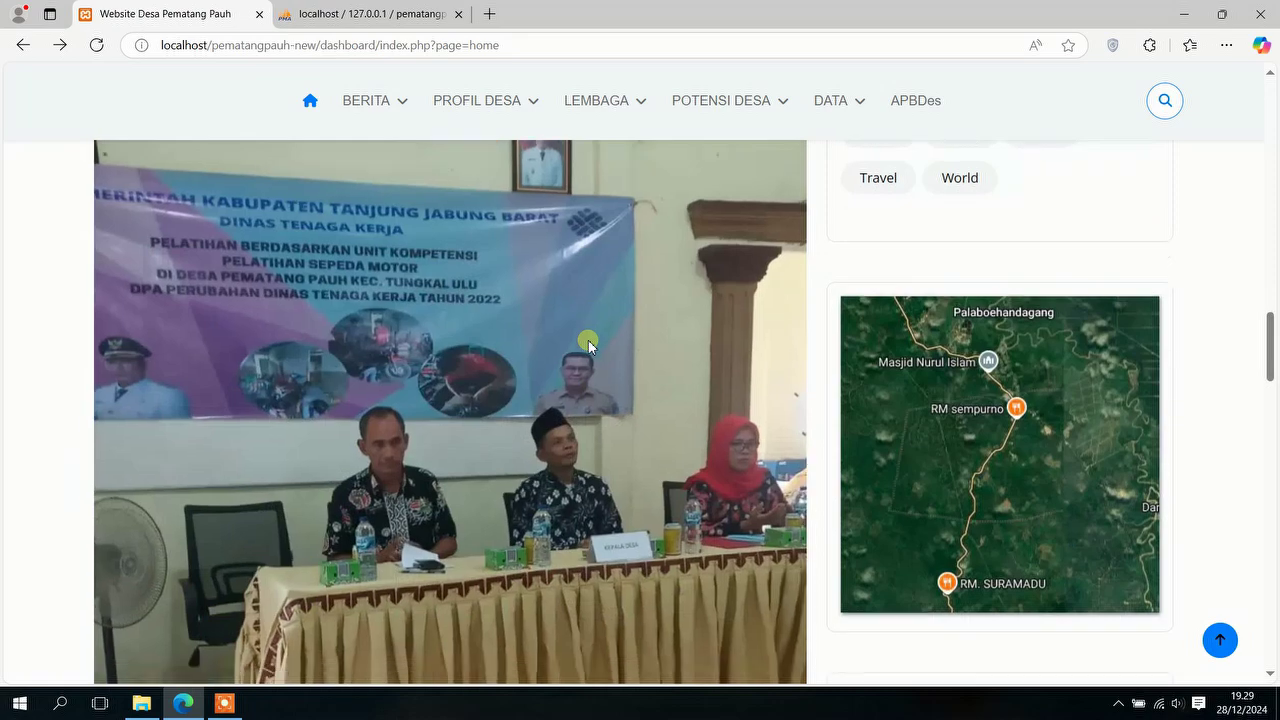
scroll(588, 345, "down", 10)
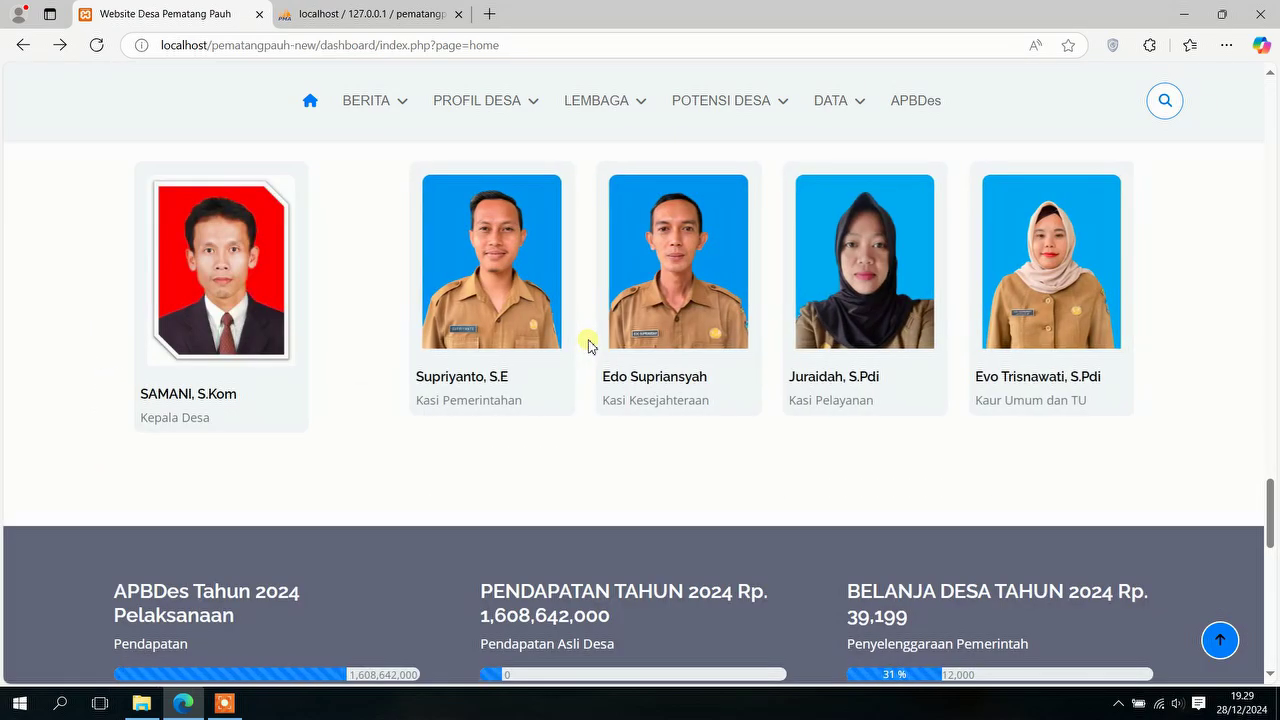
scroll(588, 345, "up", 1)
left_click(1110, 207)
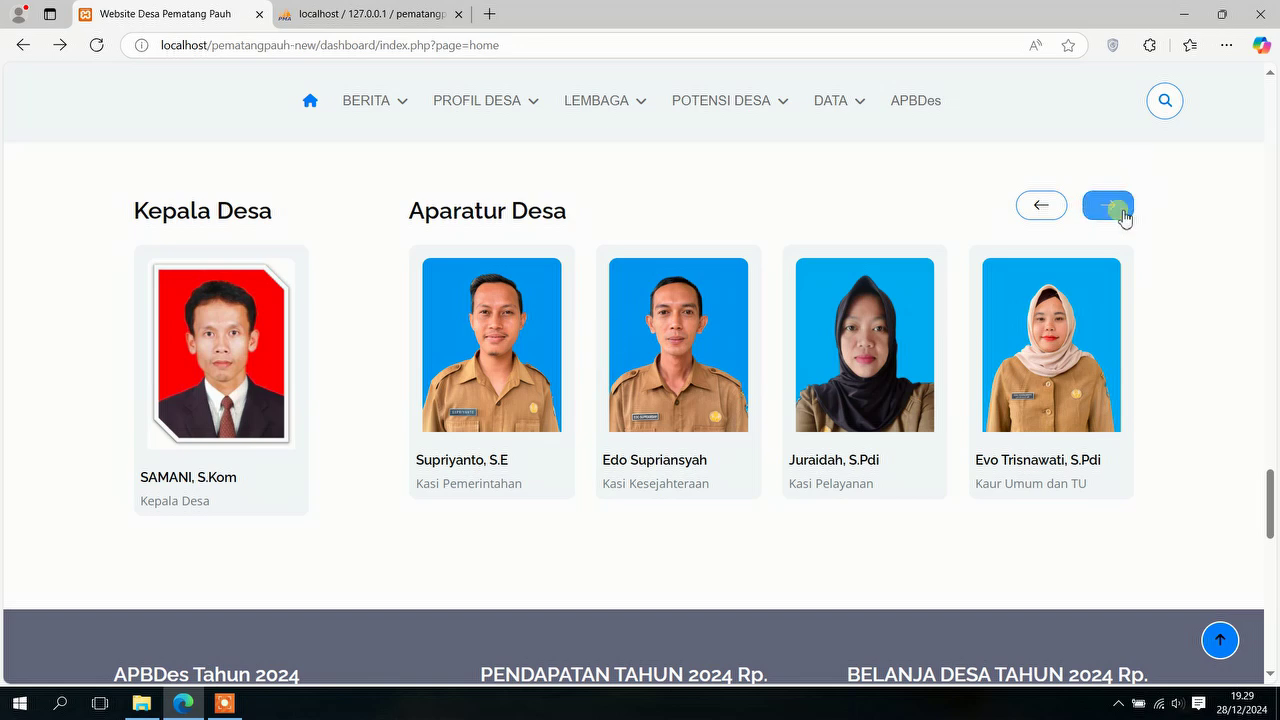
scroll(894, 355, "down", 6)
scroll(894, 351, "up", 1)
scroll(896, 350, "up", 1)
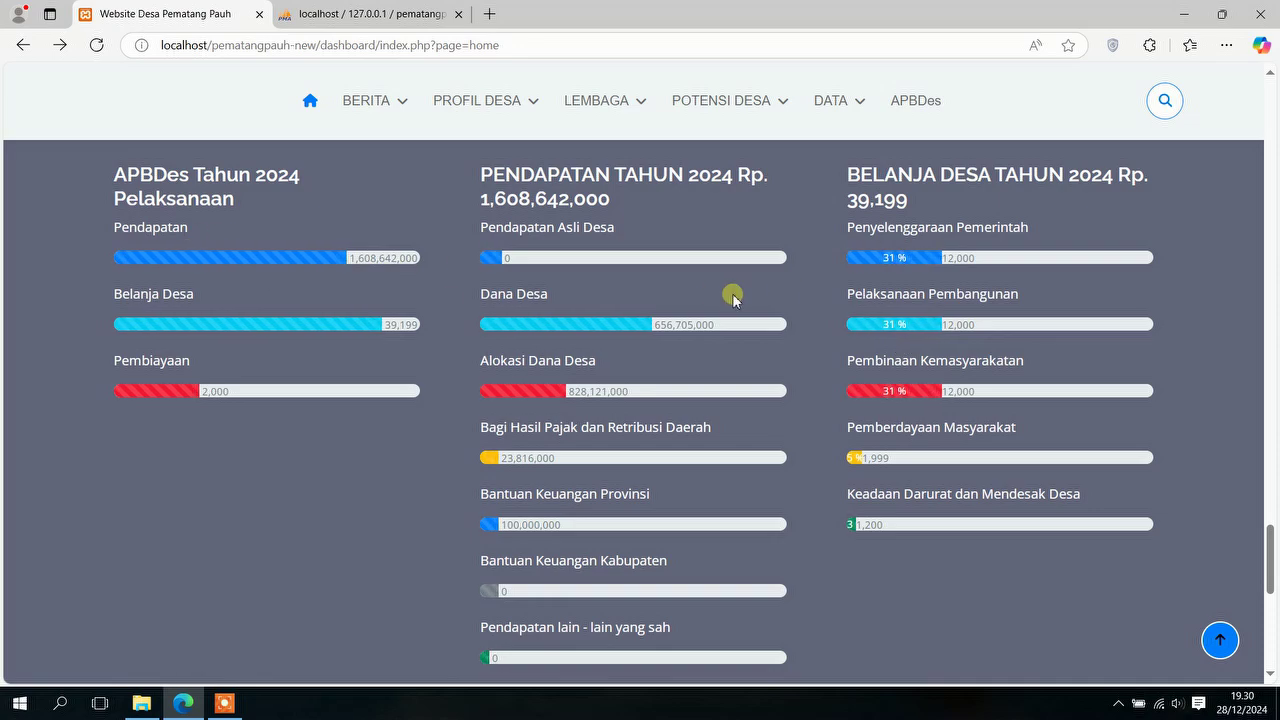
scroll(849, 294, "down", 3)
scroll(960, 200, "up", 15)
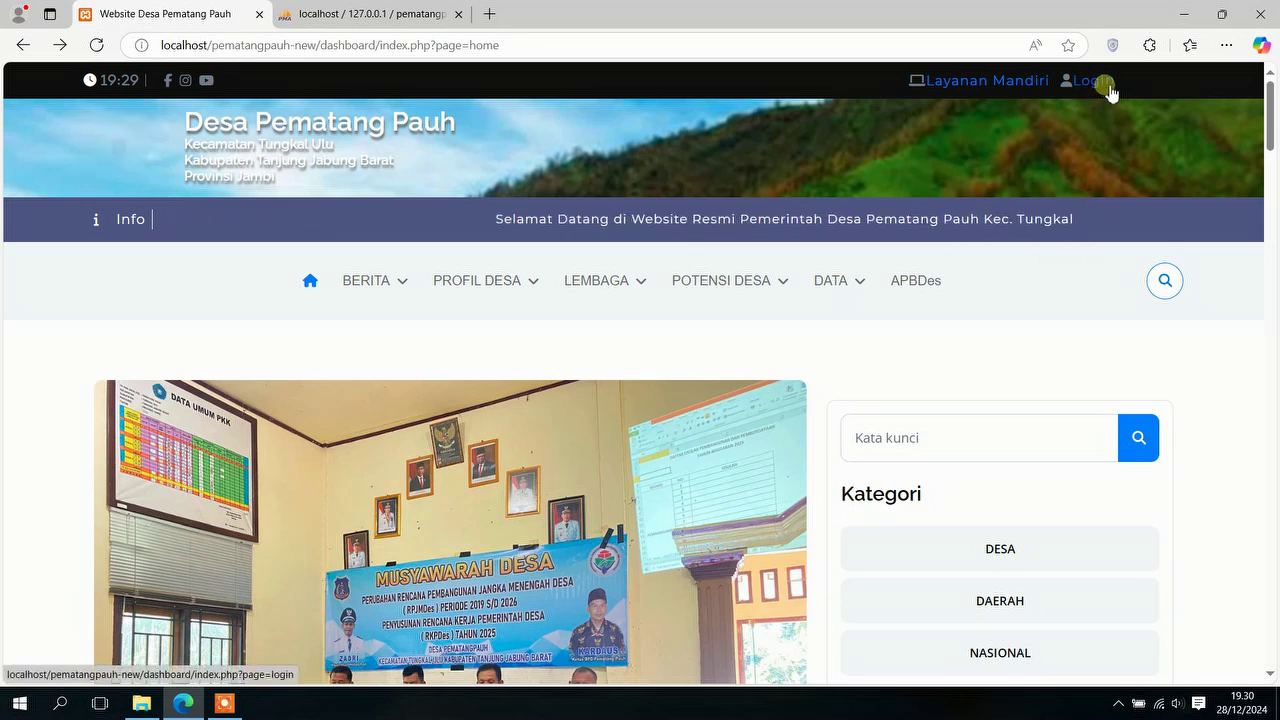
Step: Open the administrator login page and shorten the email field to 'admin'
left_click(1092, 81)
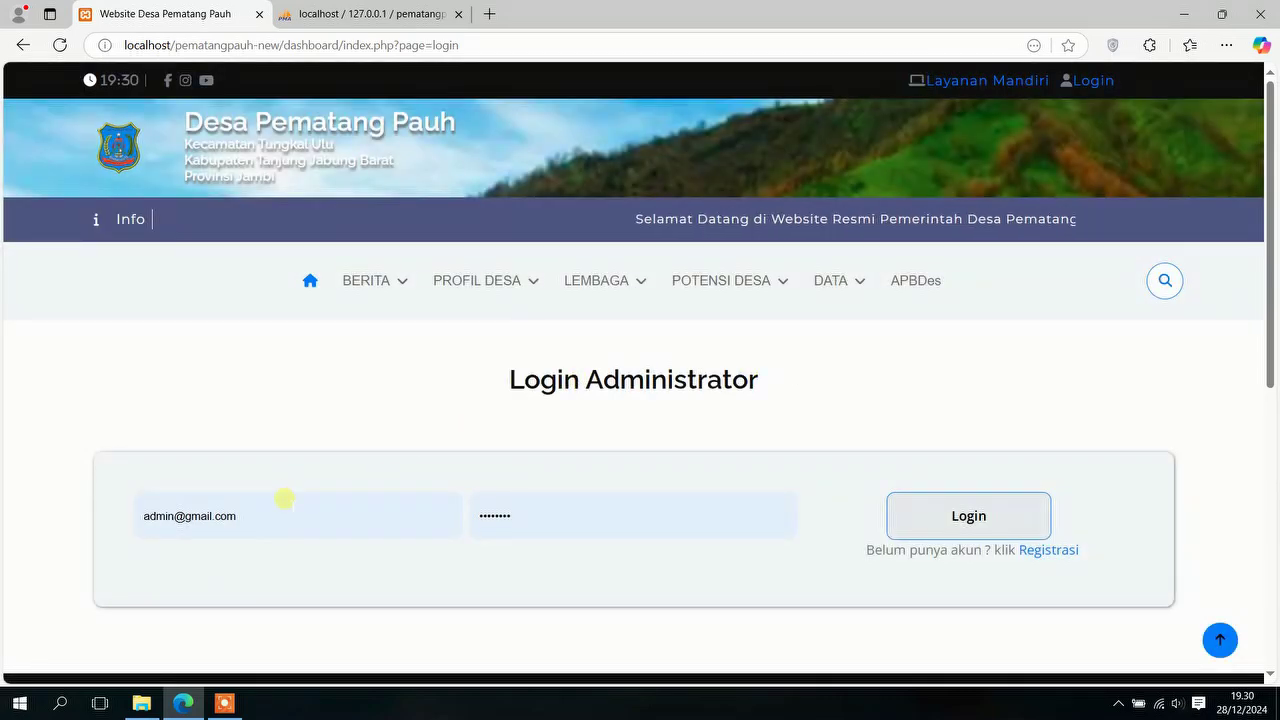
left_click(285, 500)
key("BackSpace")
key("BackSpace")
key("BackSpace")
key("BackSpace")
key("BackSpace")
key("BackSpace")
key("BackSpace")
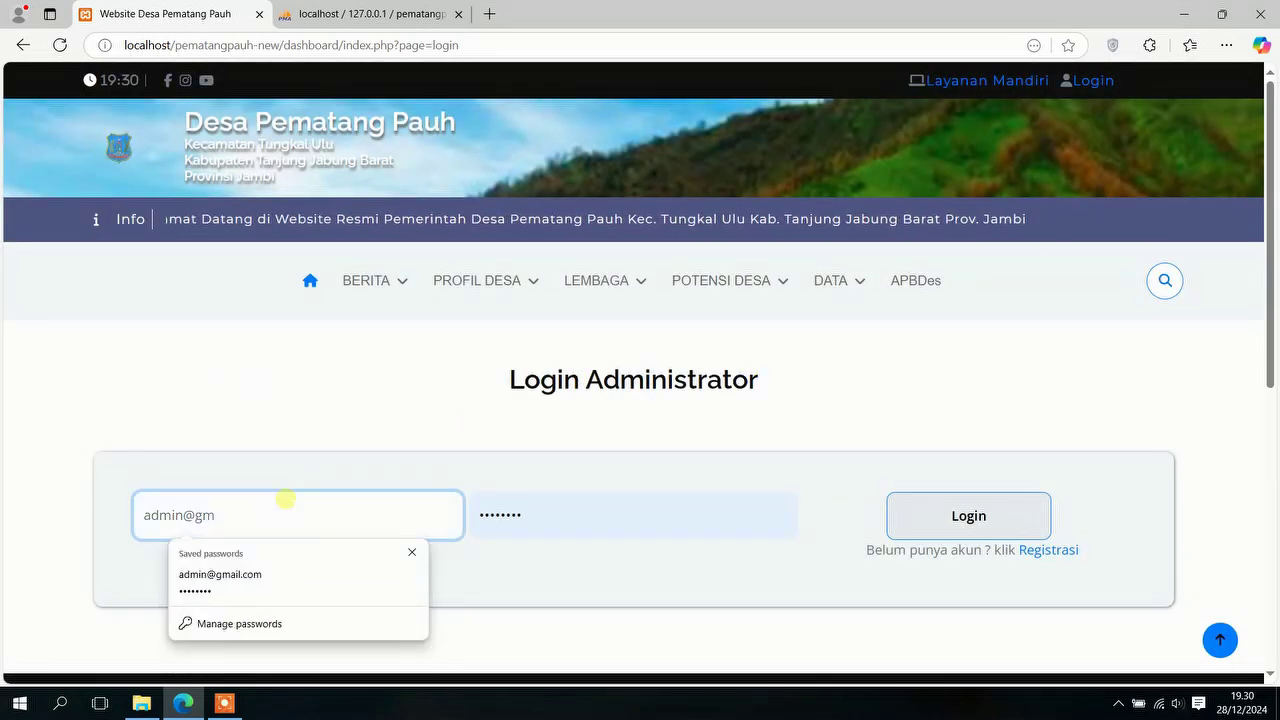
key("BackSpace")
key("BackSpace")
key("BackSpace")
Step: Replace the password with the new one, log in, and dismiss the password-update prompt
left_click(596, 532)
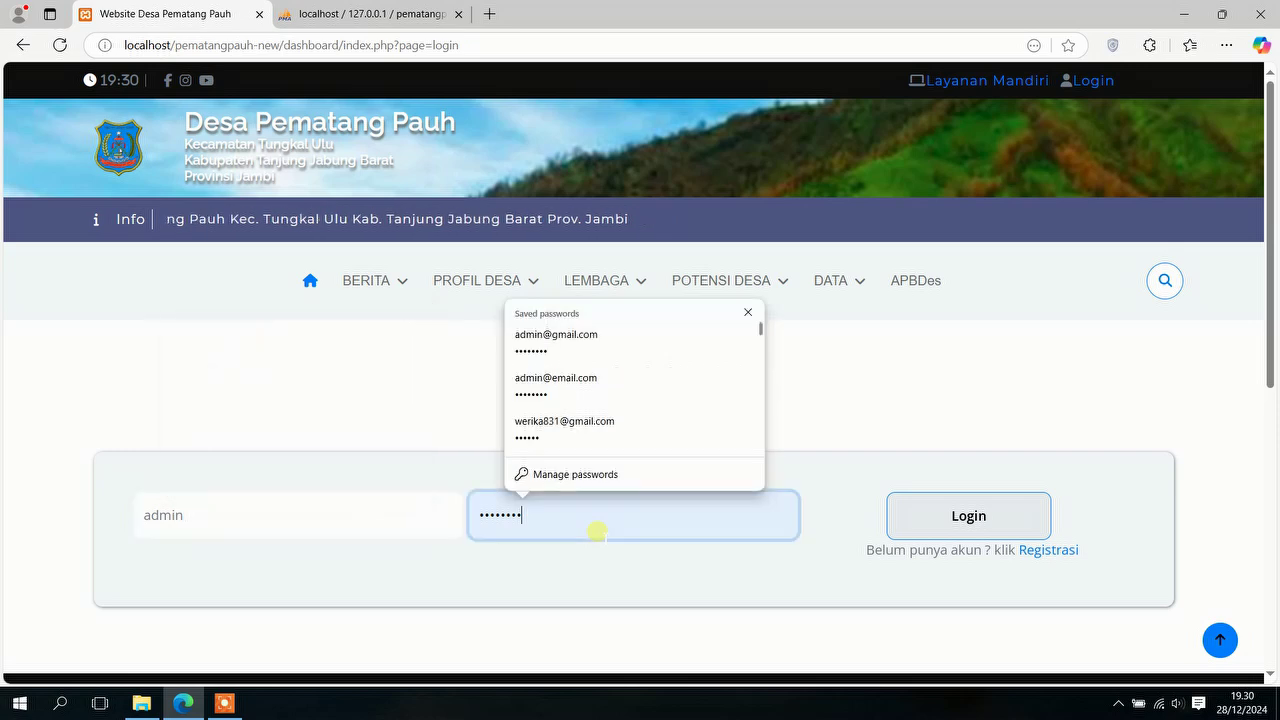
key("ctrl+a")
type("123")
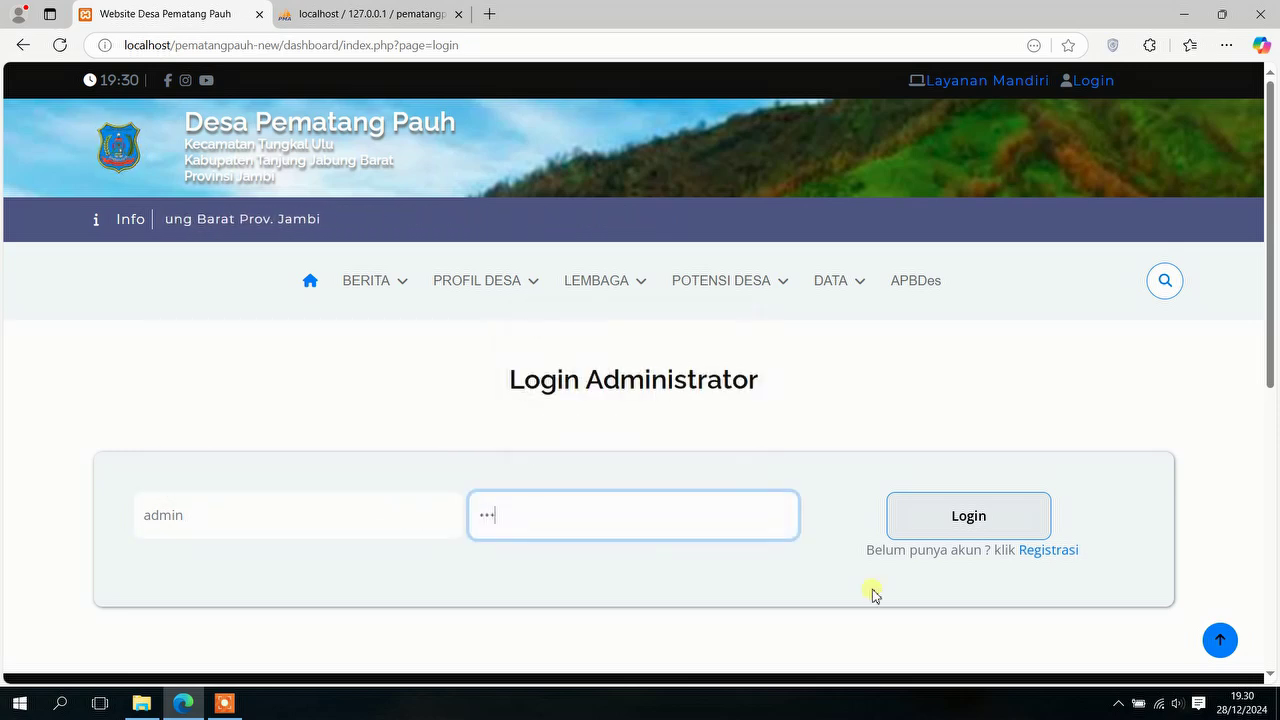
left_click(951, 530)
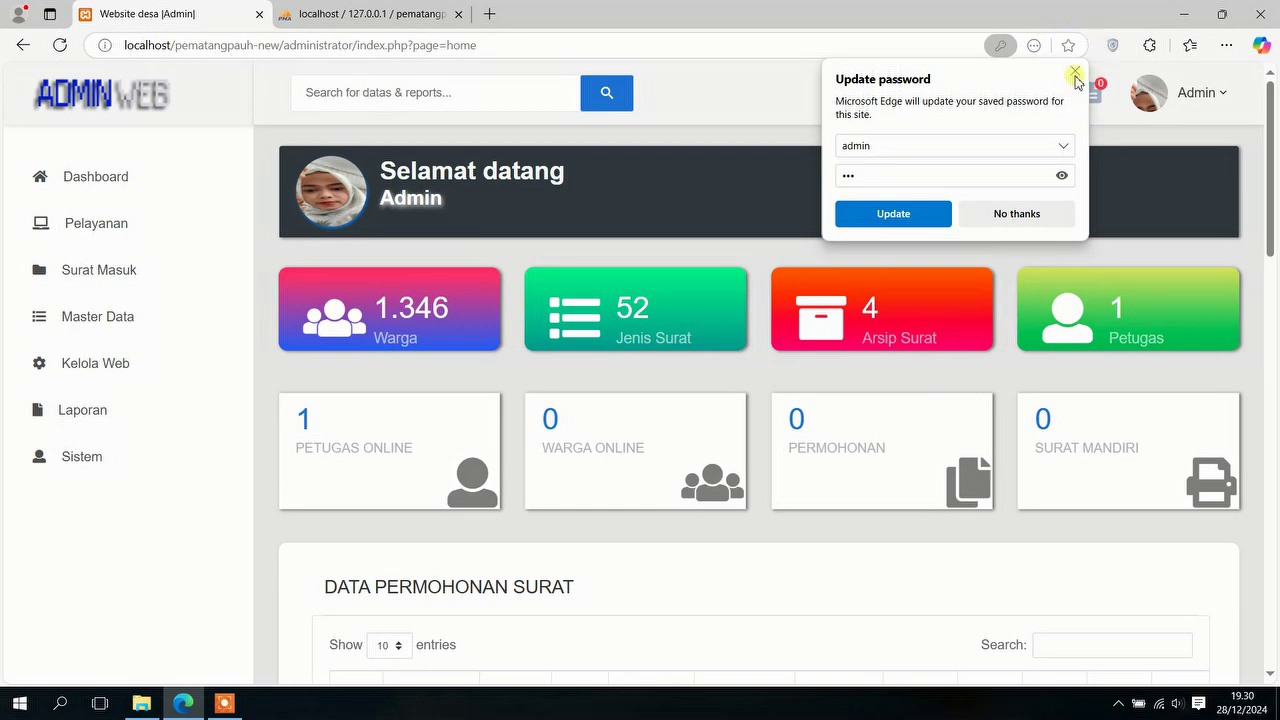
left_click(1074, 74)
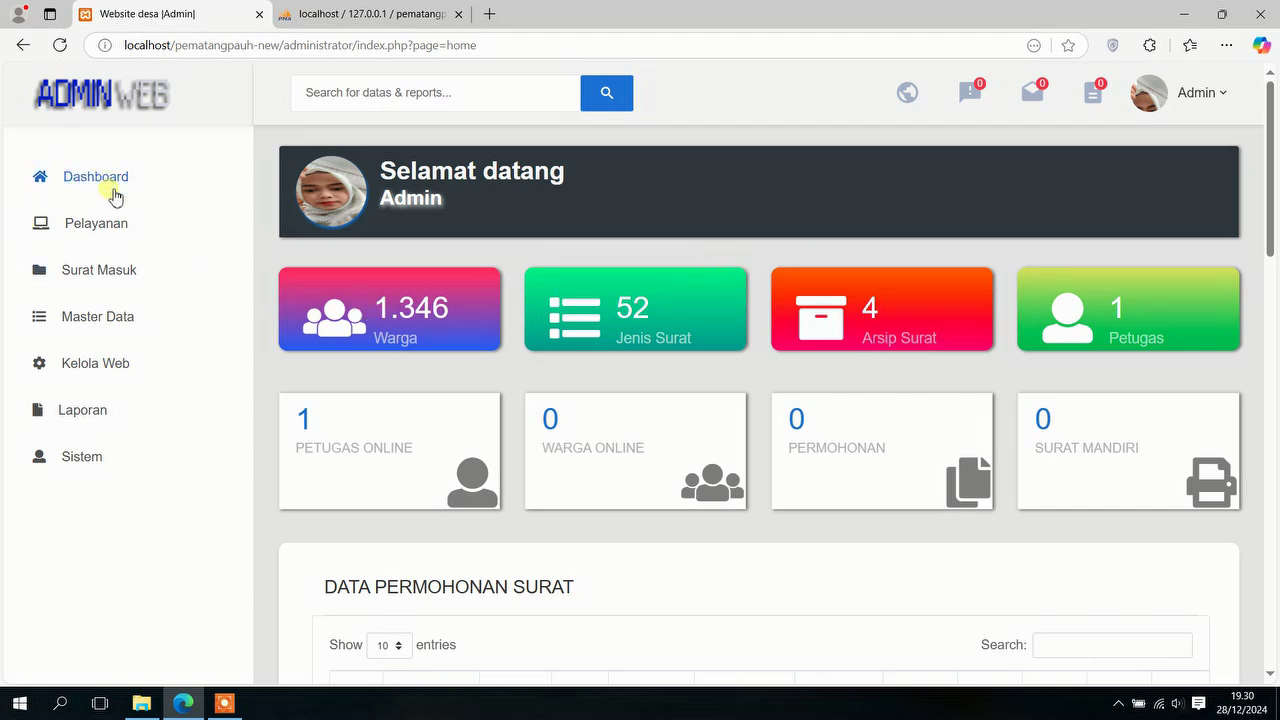
Step: Review the dashboard letter tables down to Data Surat (SR001–SR004), then expand Pelayanan
scroll(991, 315, "down", 4)
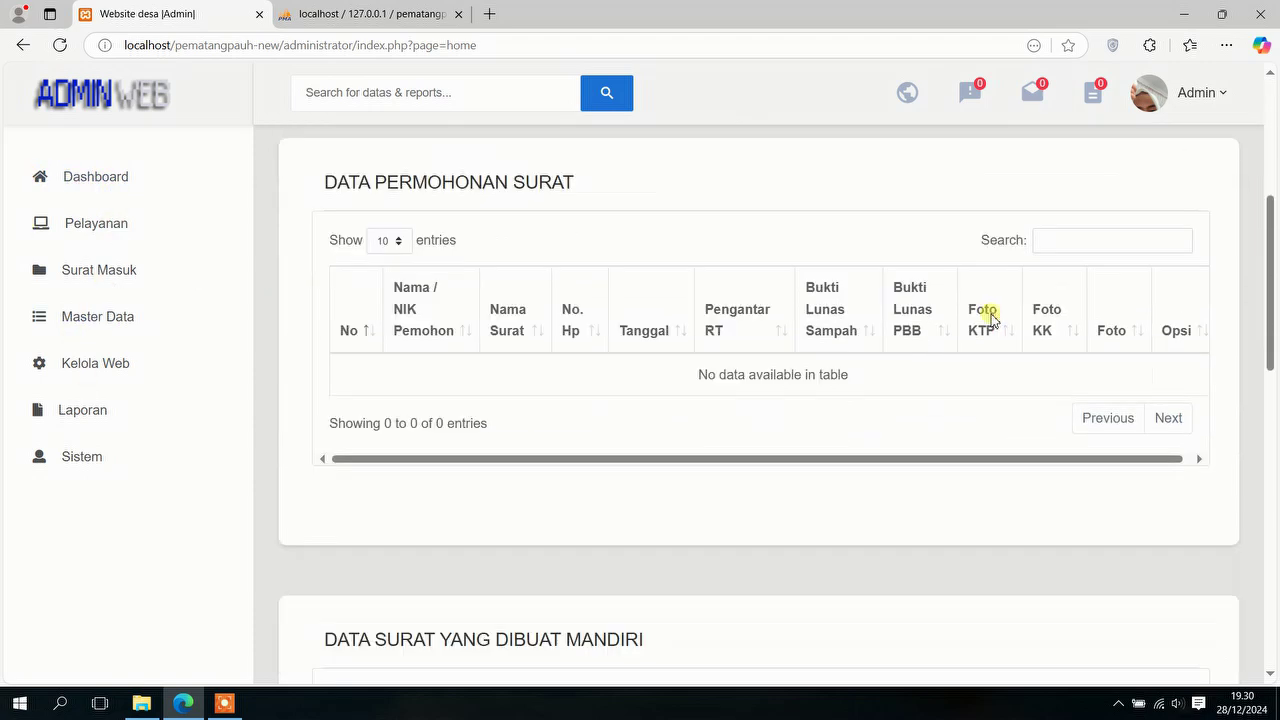
scroll(995, 318, "up", 1)
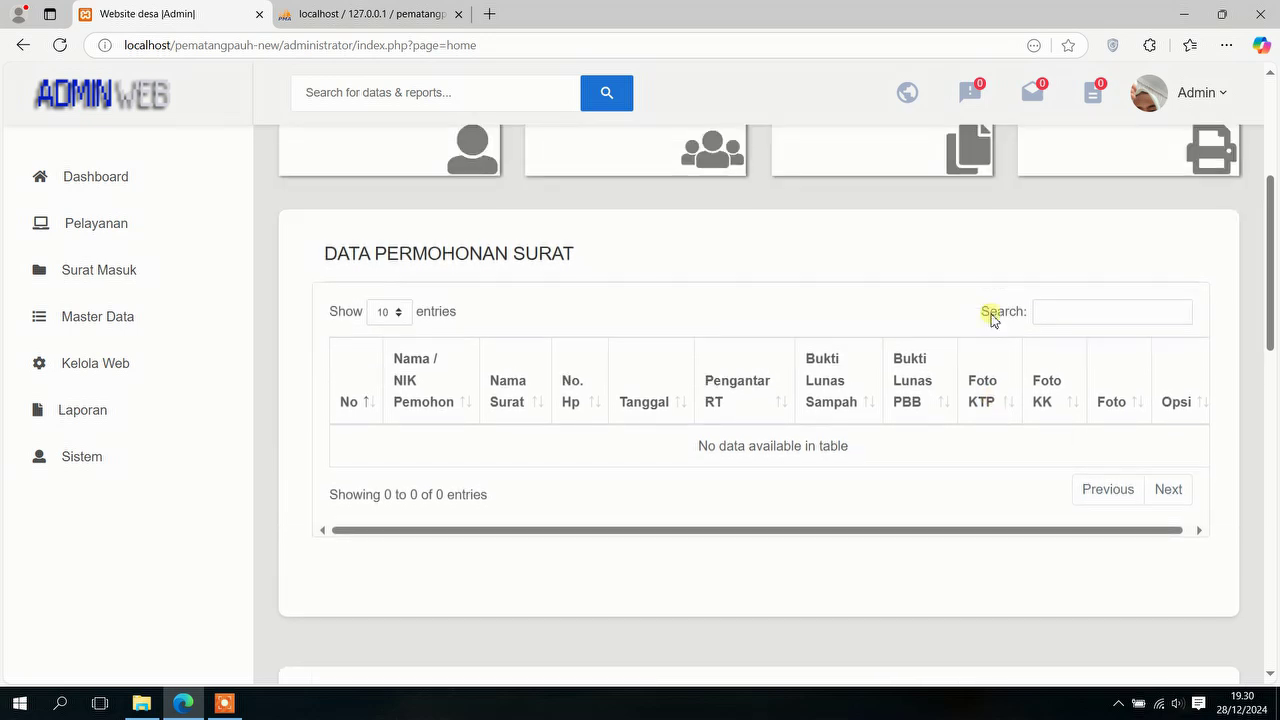
scroll(994, 319, "down", 3)
scroll(992, 320, "down", 5)
scroll(986, 329, "down", 2)
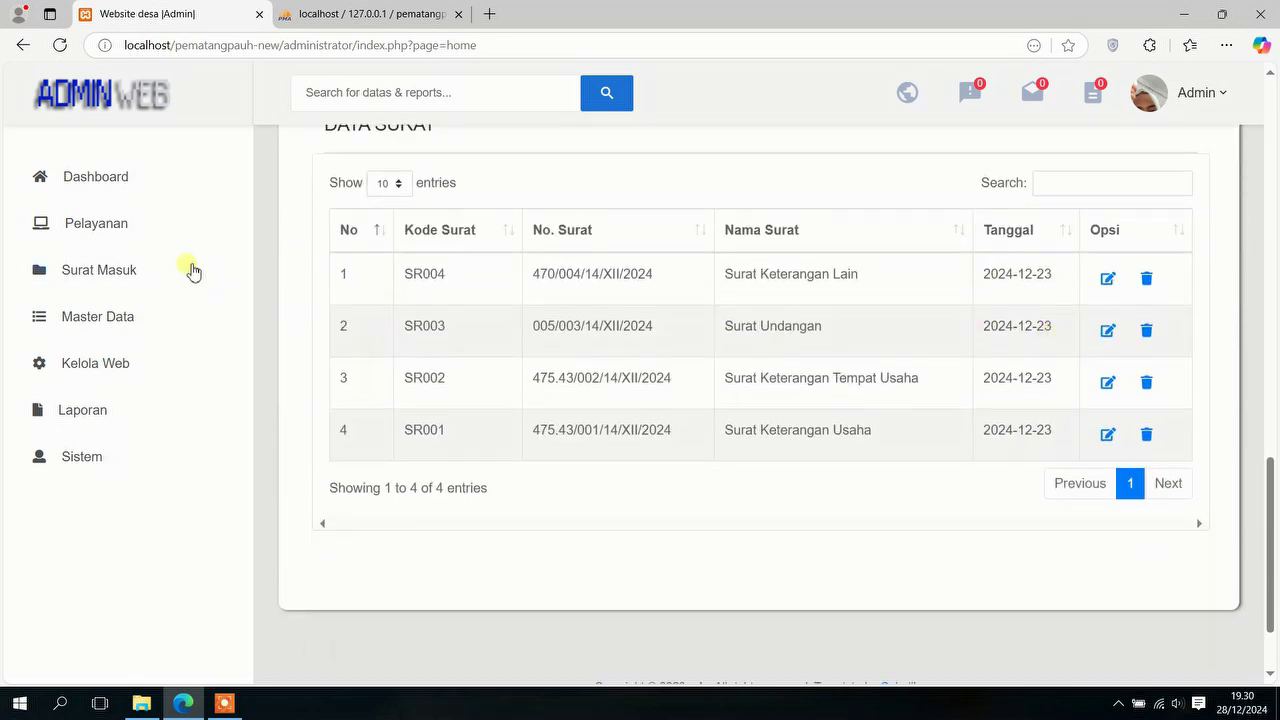
left_click(145, 238)
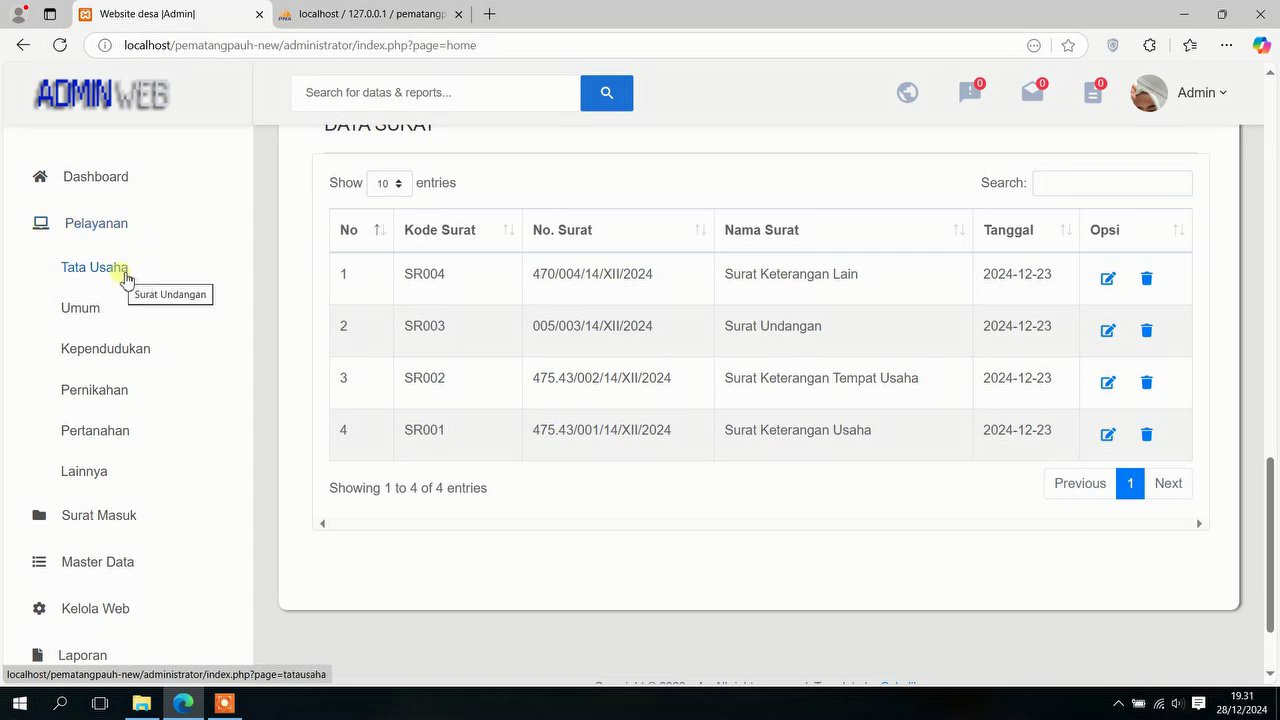
Step: Open the Tata Usaha letter services and start a new Surat Undangan letter
left_click(126, 279)
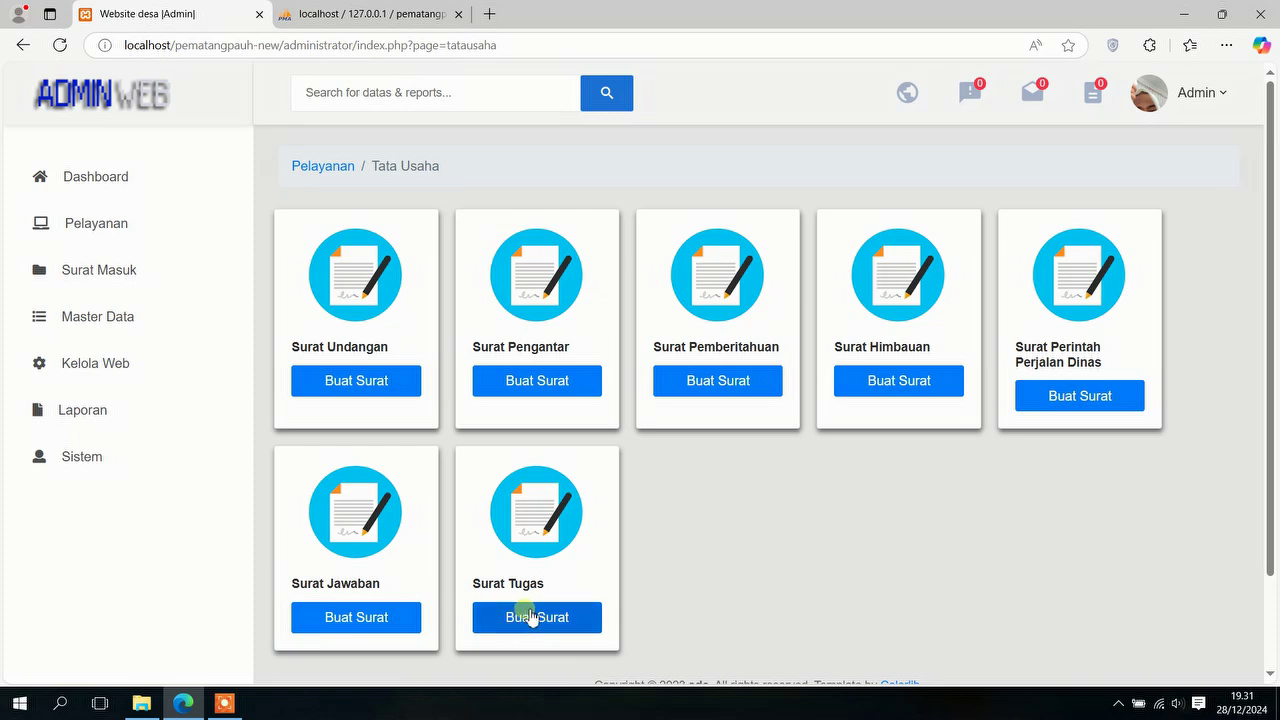
left_click(378, 381)
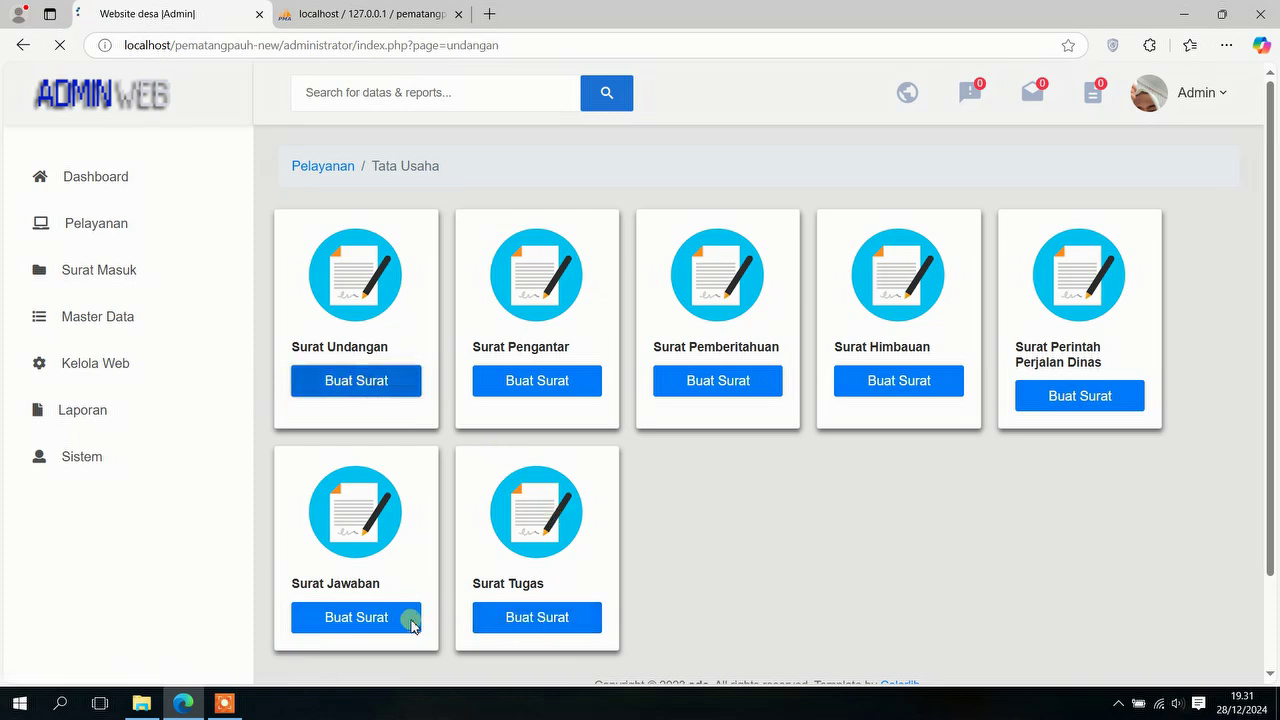
Step: Go over the invitation's Kegiatan, Hari, Tanggal, Waktu and Tempat fields
scroll(697, 335, "down", 10)
scroll(697, 335, "down", 4)
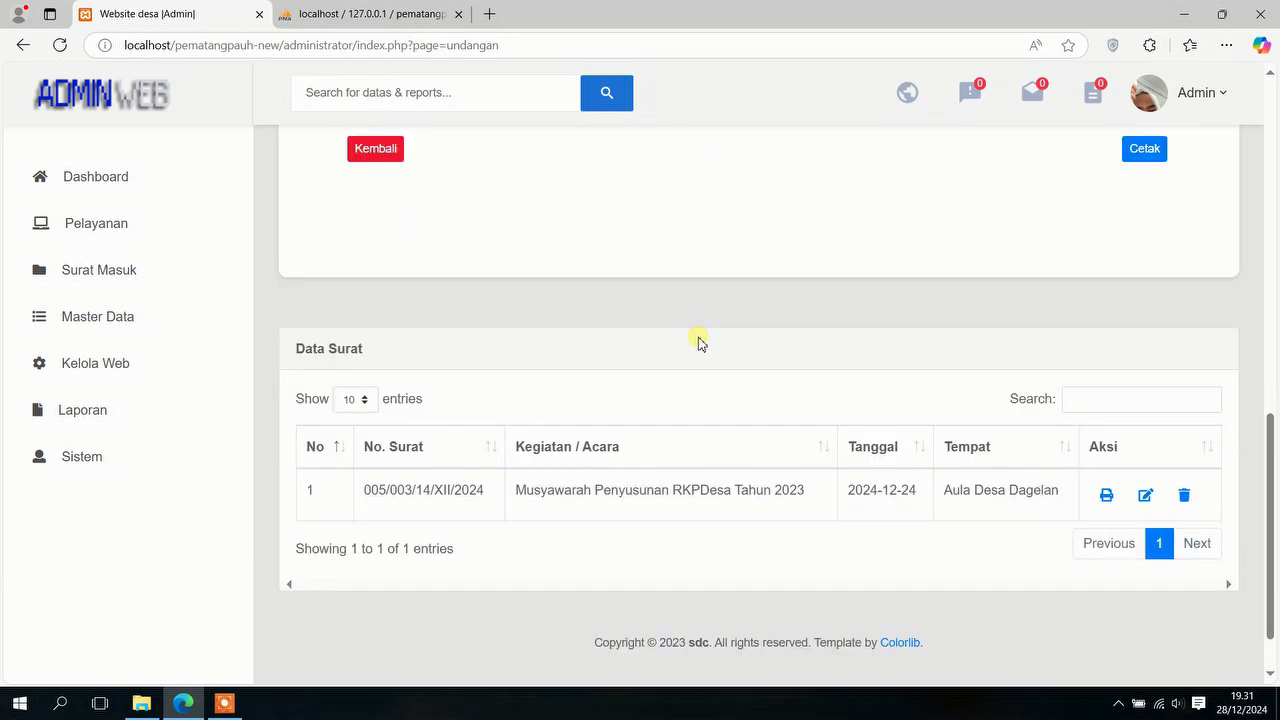
scroll(697, 340, "up", 8)
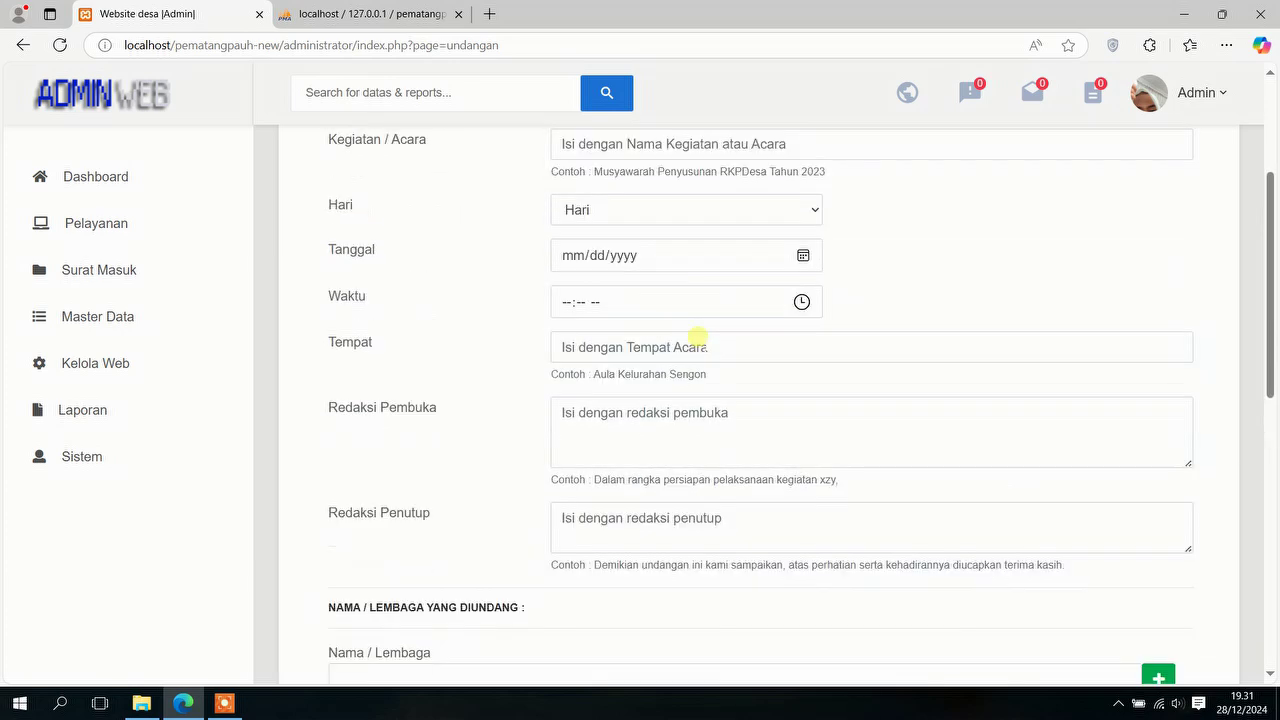
left_click(634, 308)
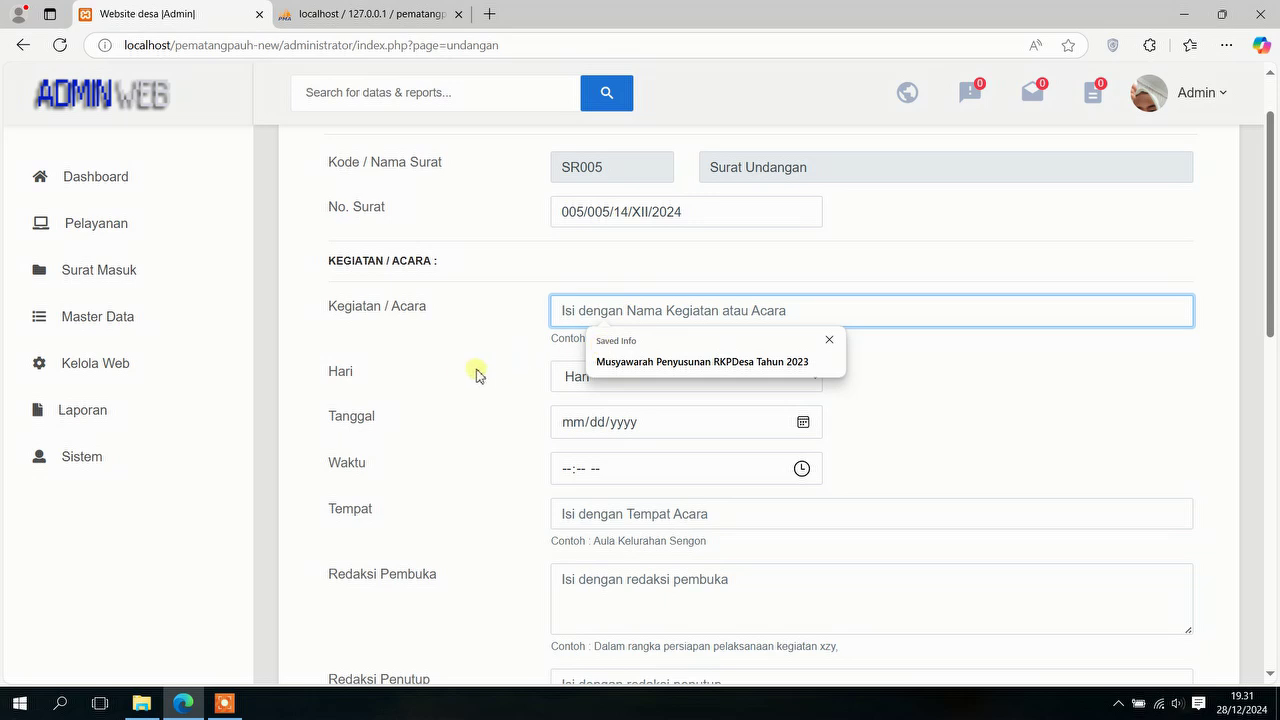
scroll(568, 272, "down", 1)
left_click(585, 293)
left_click(657, 345)
left_click(800, 384)
left_click(901, 369)
left_click(766, 433)
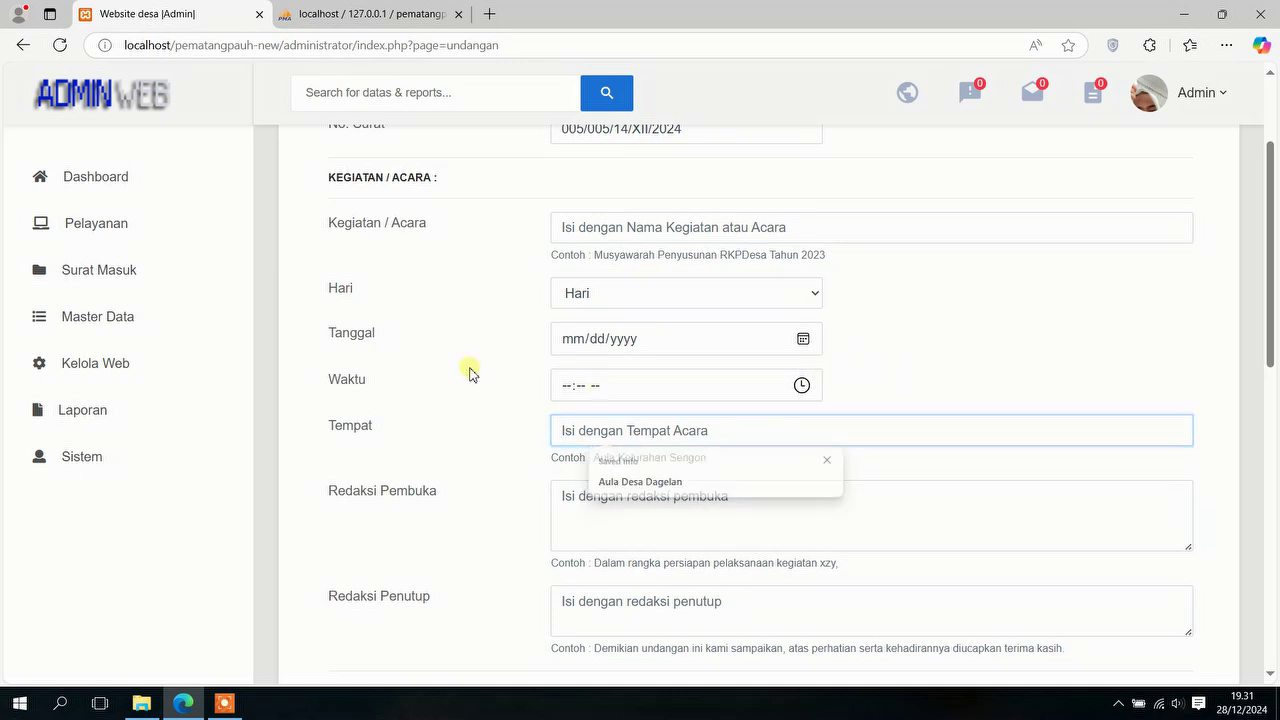
Step: Look at the Redaksi Pembuka and Redaksi Penutup text fields
scroll(680, 422, "down", 3)
left_click(716, 253)
left_click(641, 361)
Step: Add three invitee rows, remove two of them, and scroll to Data Surat
scroll(641, 358, "down", 1)
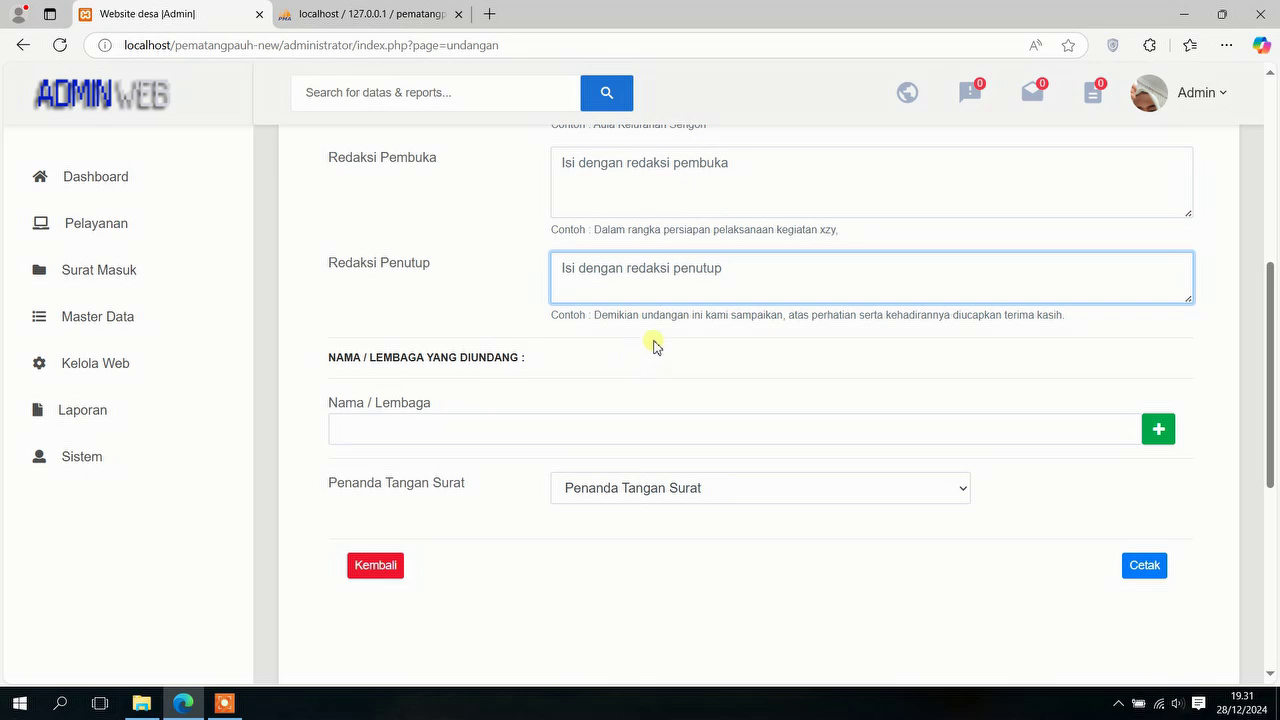
left_click(1158, 430)
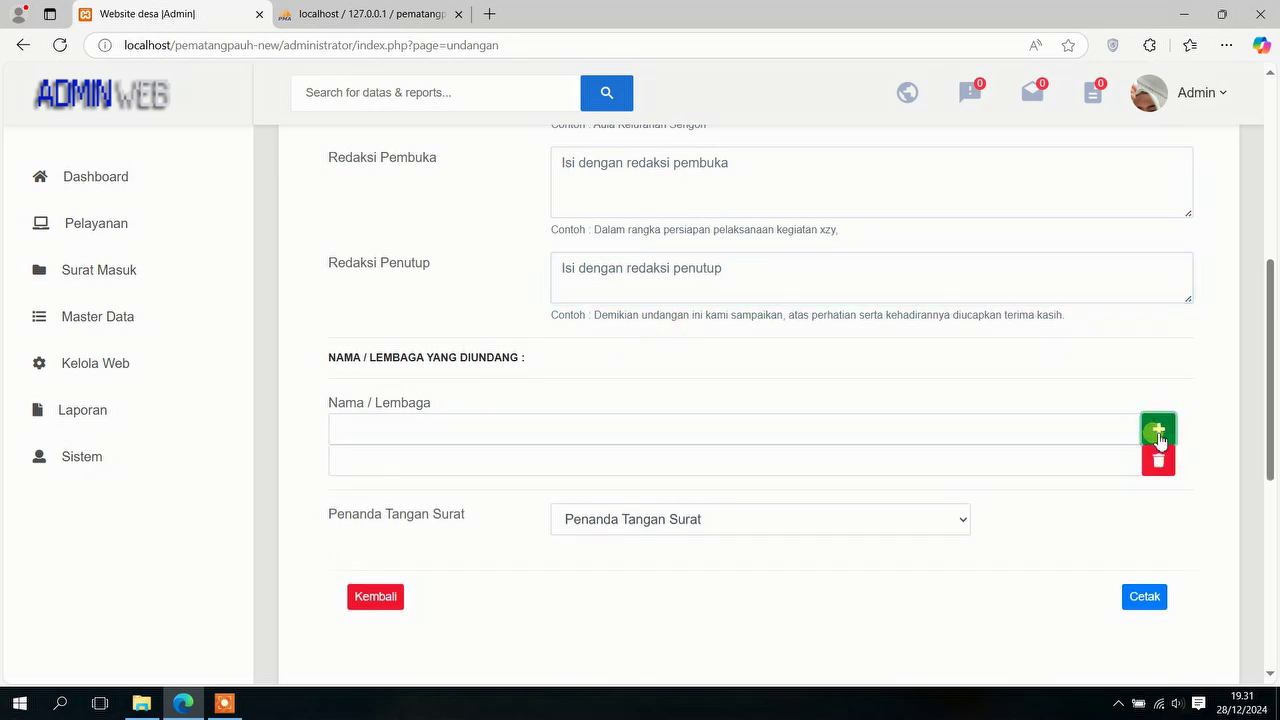
left_click(1158, 430)
left_click(1158, 430)
left_click(1162, 493)
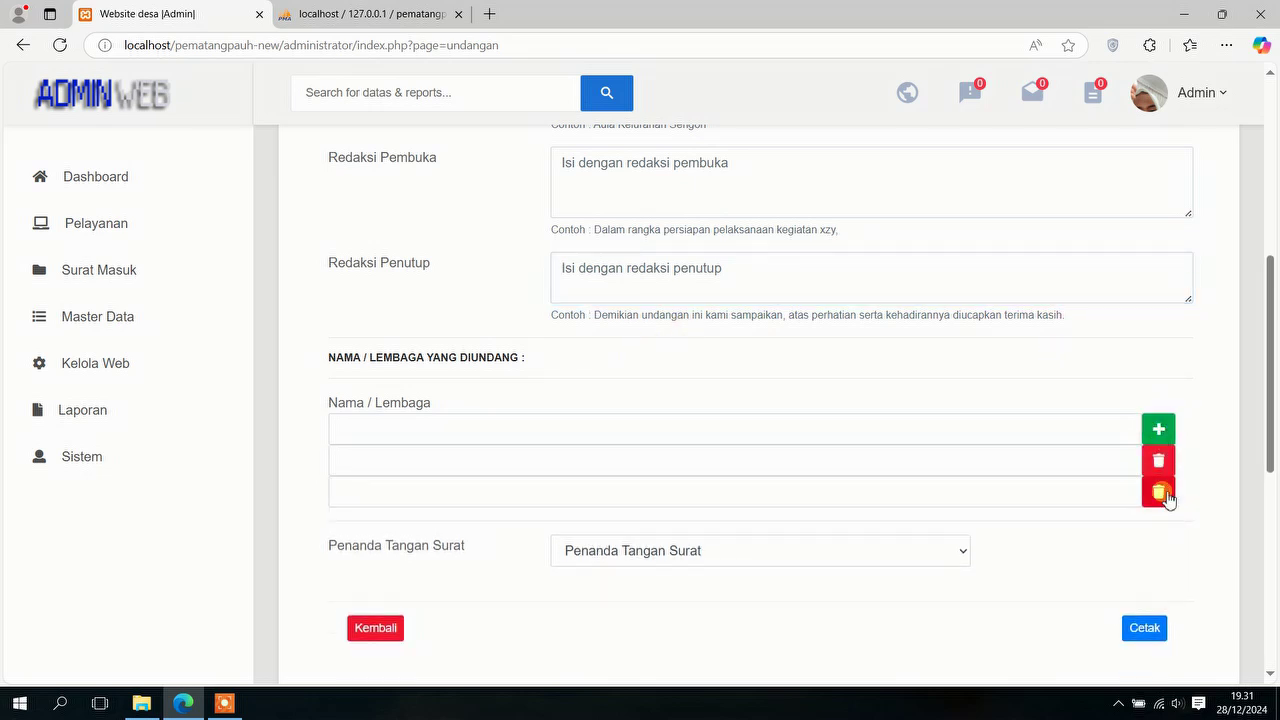
left_click(1158, 460)
scroll(1006, 463, "down", 4)
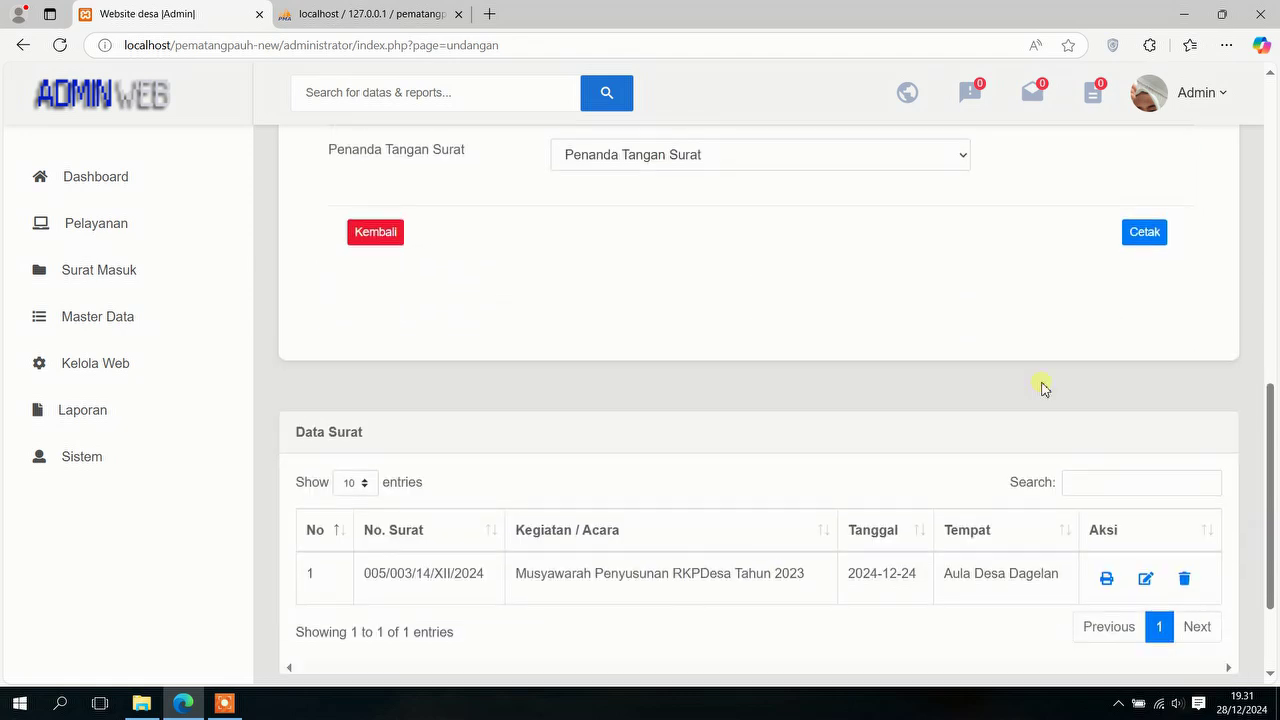
left_click(1106, 577)
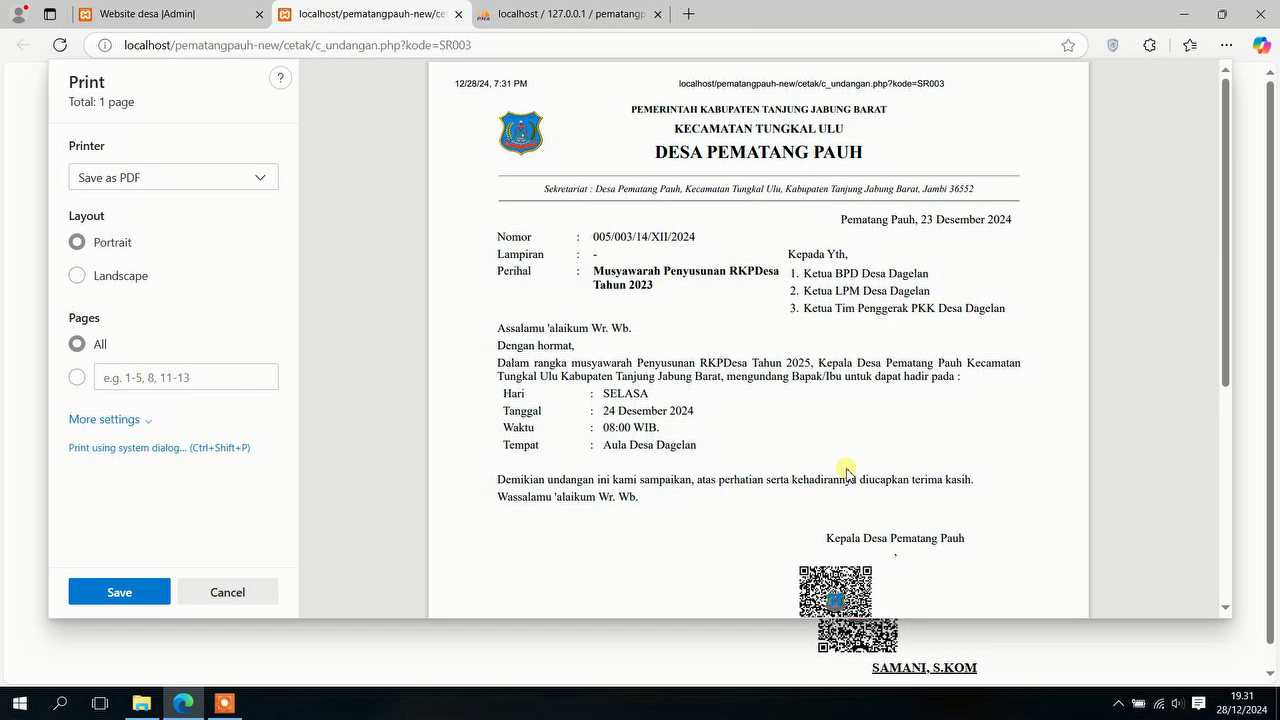
scroll(863, 260, "down", 3)
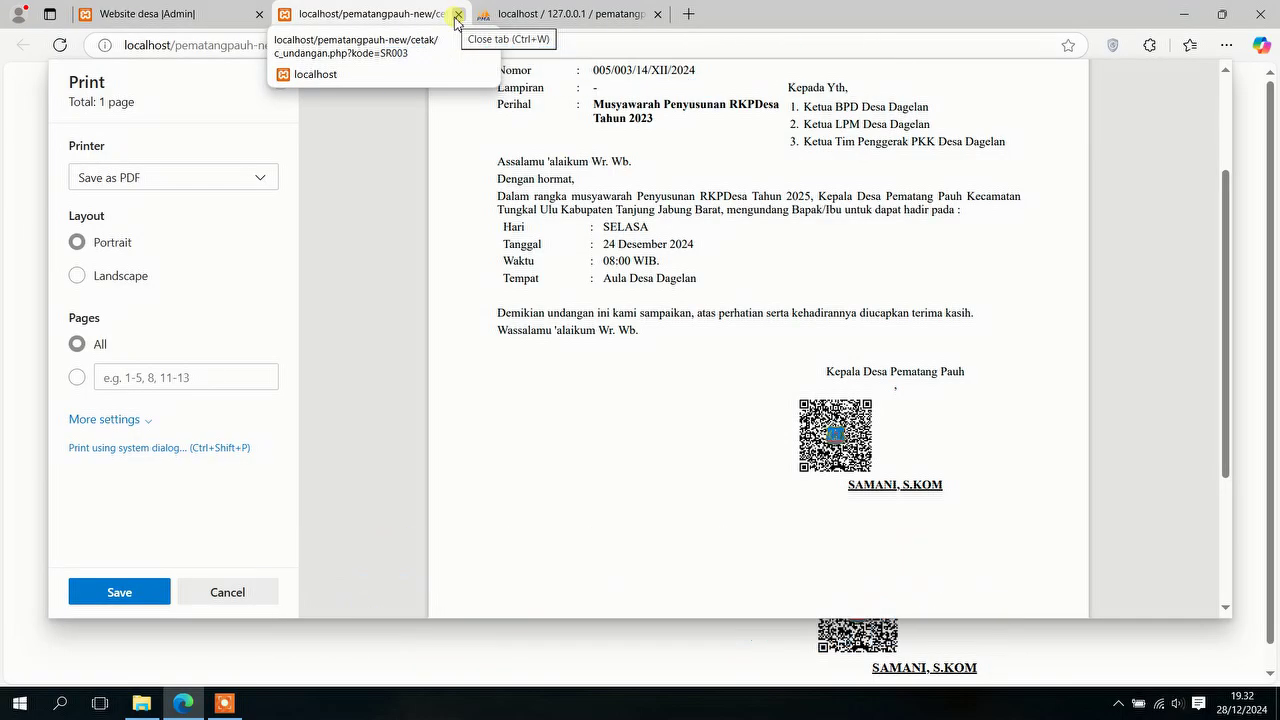
left_click(457, 20)
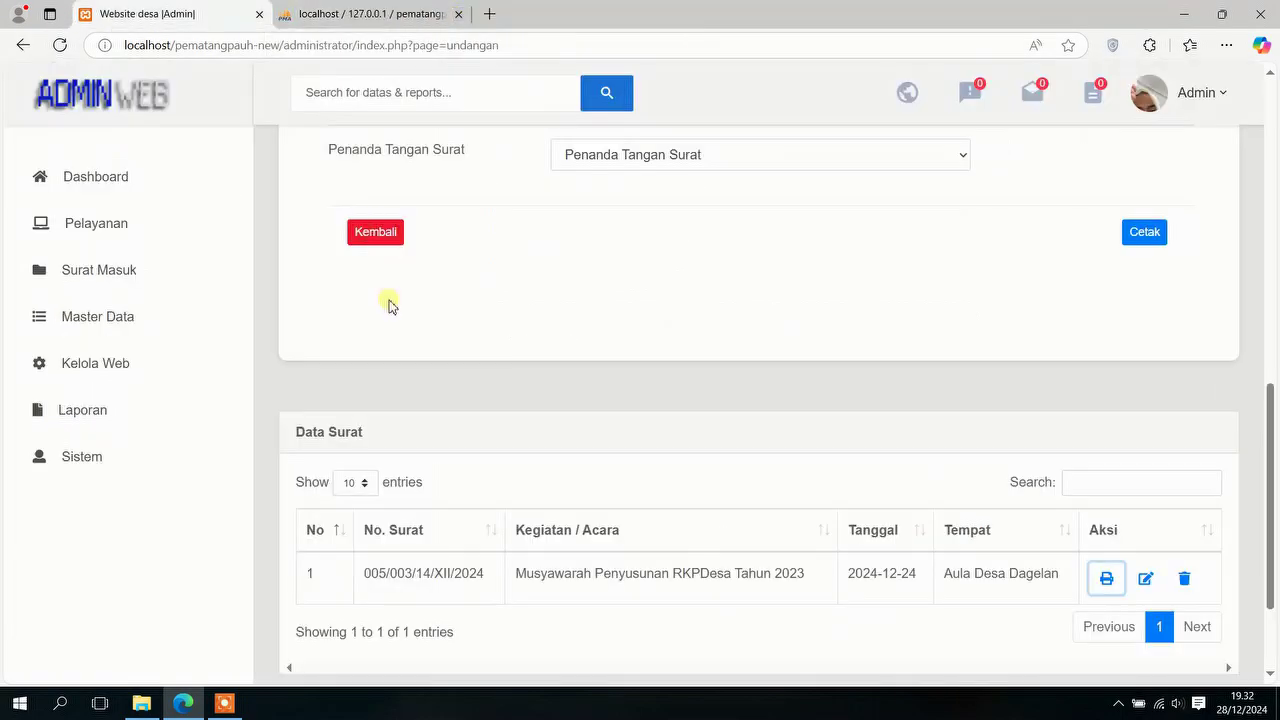
Step: Open Pelayanan > Umum and browse its Surat Keterangan letter cards
left_click(117, 223)
left_click(80, 308)
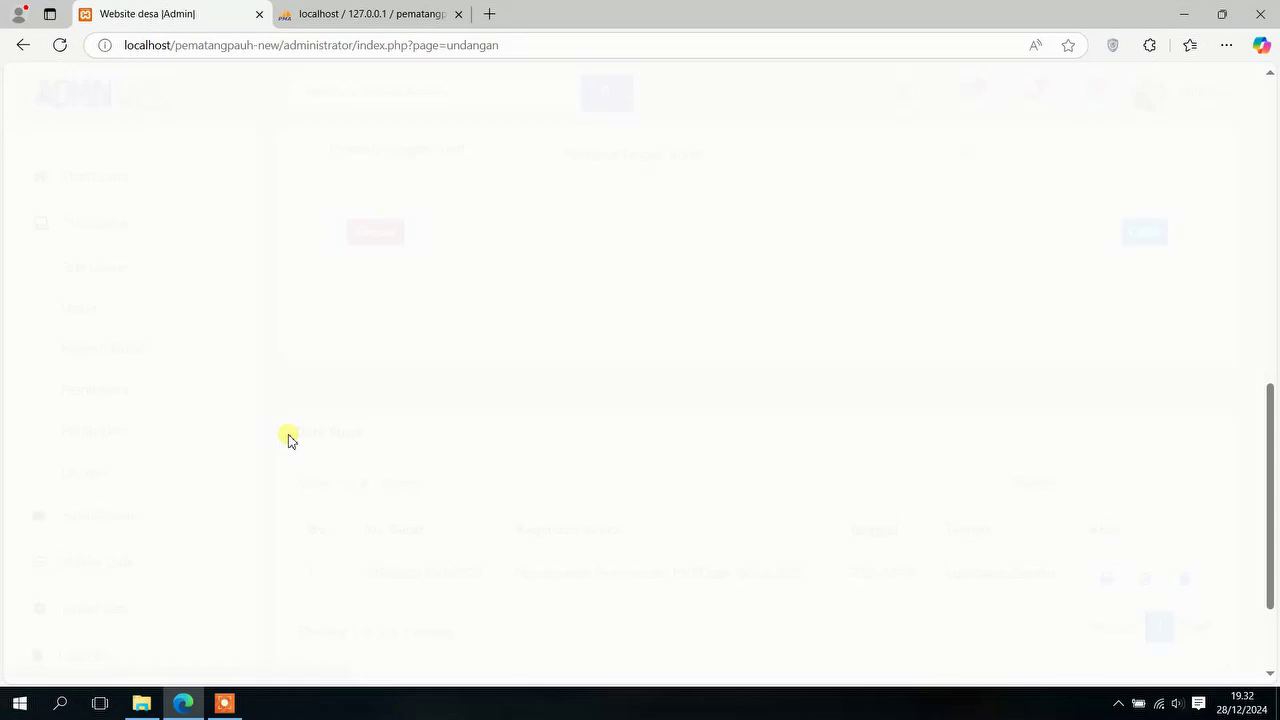
scroll(510, 347, "down", 1)
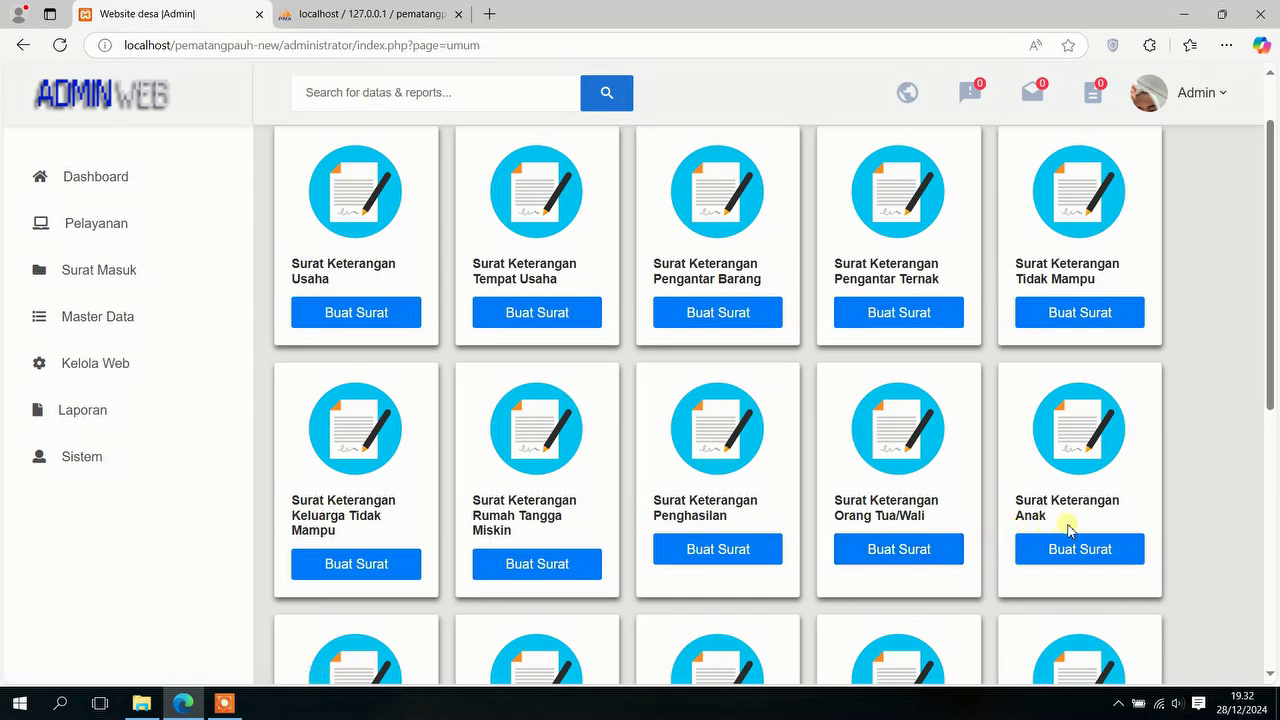
scroll(1116, 537, "down", 5)
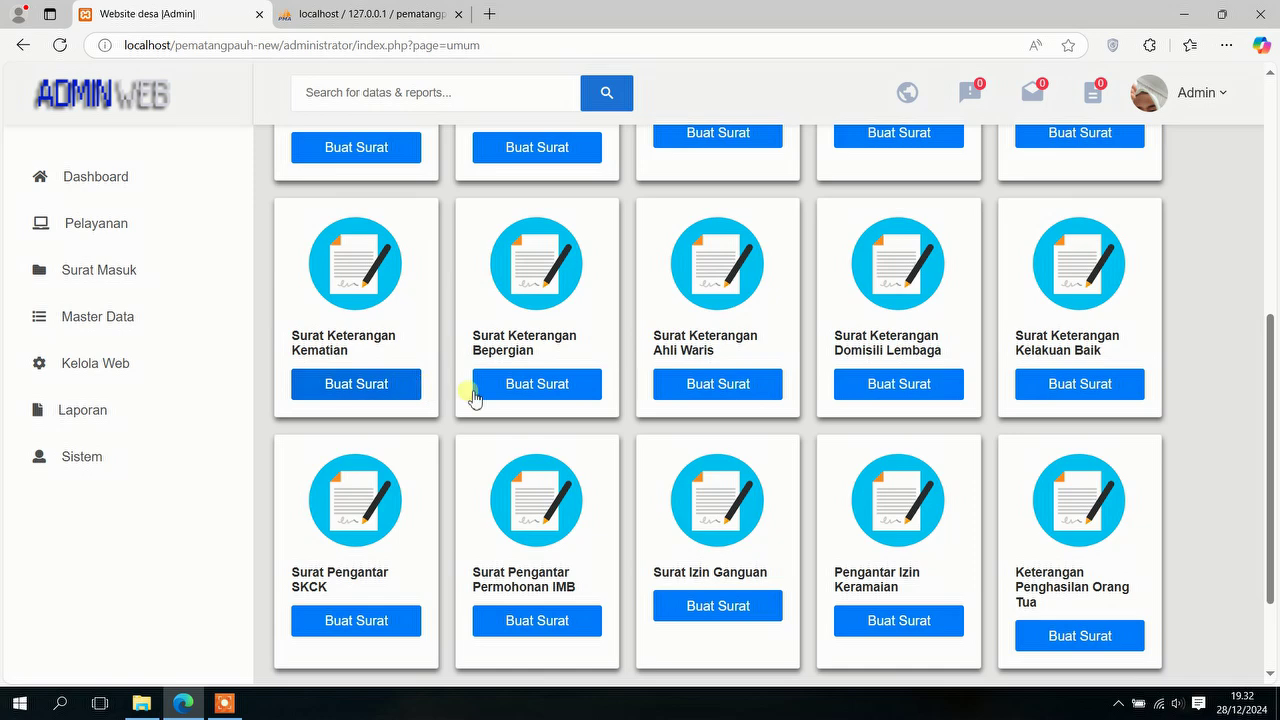
Step: Look at the Surat Keterangan Ahli Waris form, then expand Pelayanan again
left_click(771, 394)
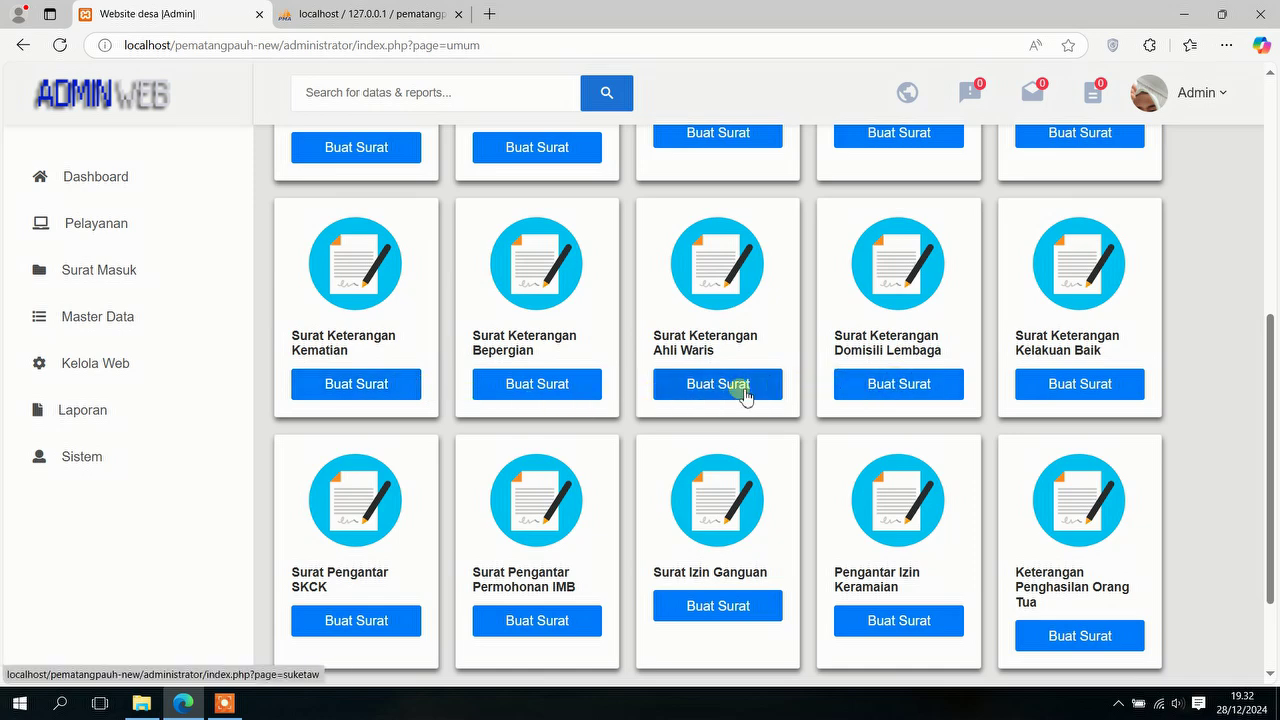
scroll(929, 391, "down", 3)
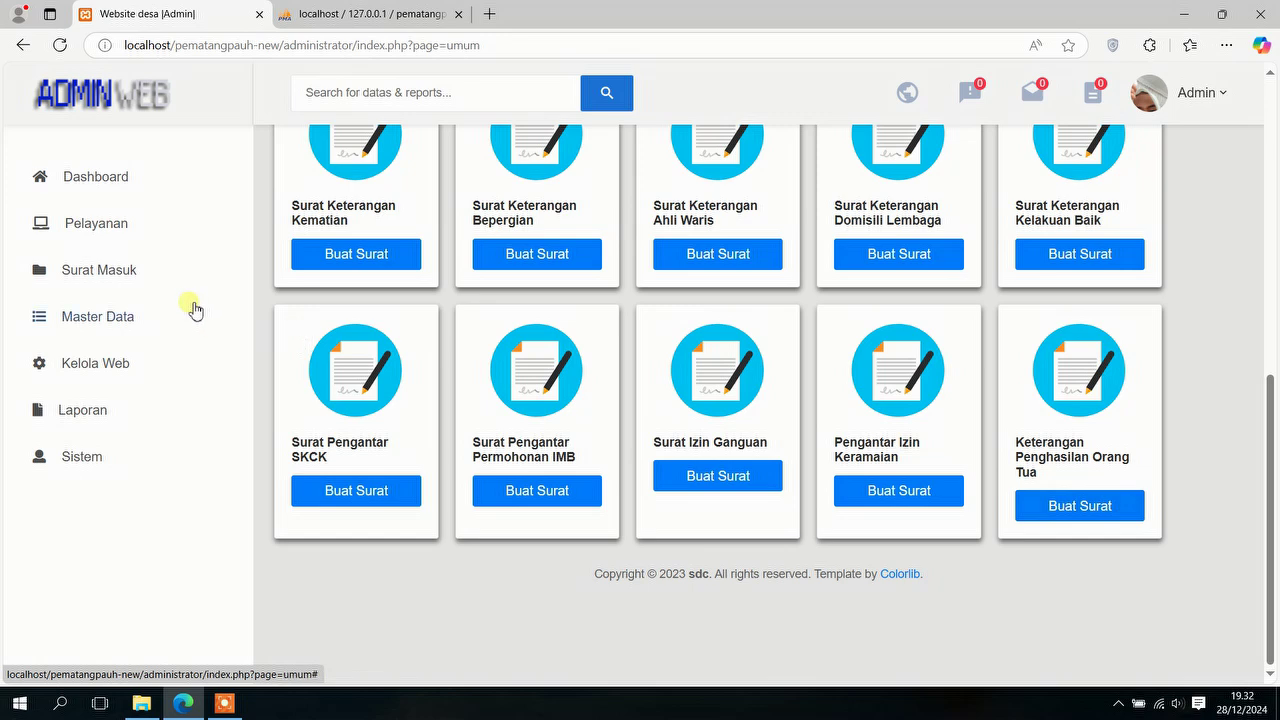
left_click(130, 224)
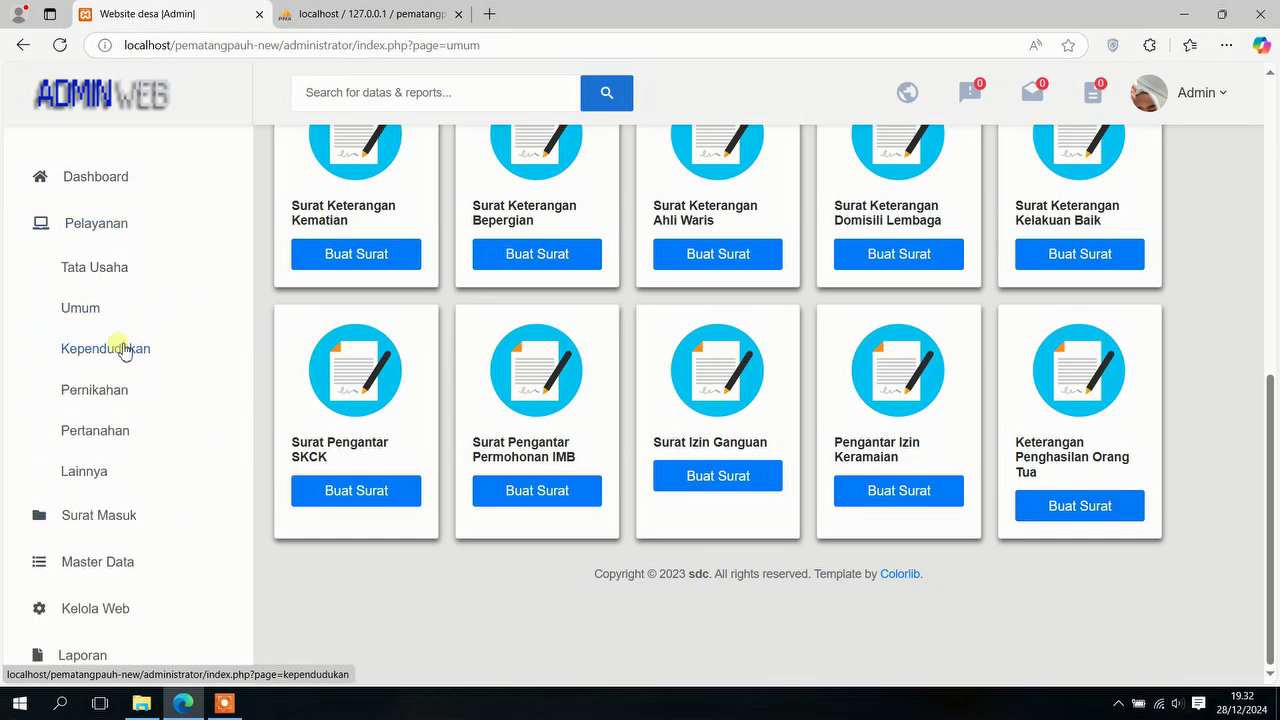
Step: Look at the Permohonan KTP form under Kependudukan, then return to that letter list
left_click(110, 348)
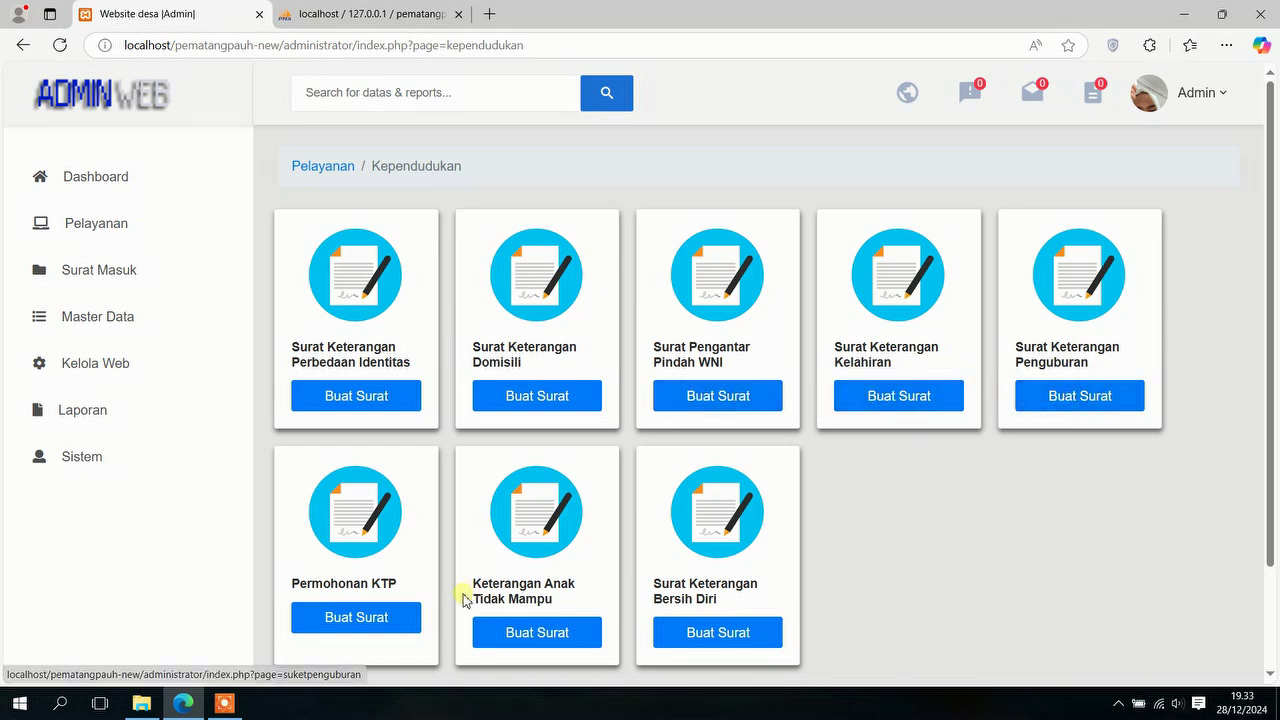
left_click(390, 615)
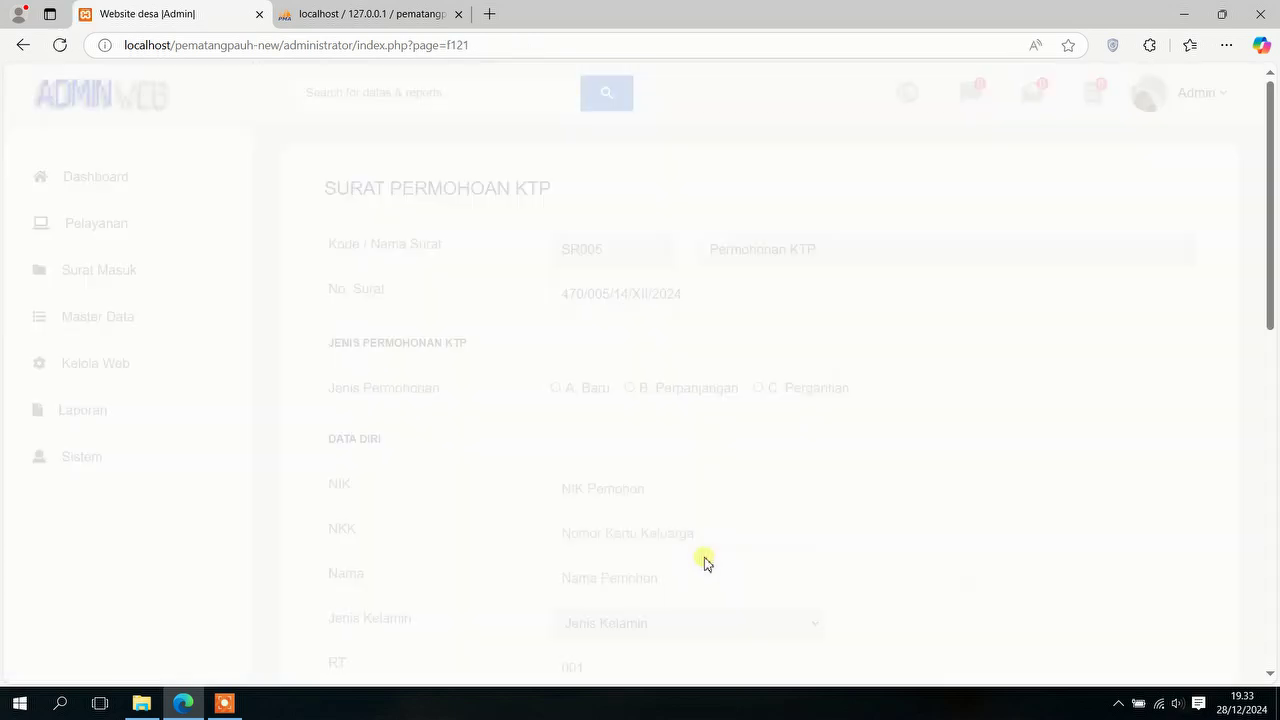
scroll(705, 560, "down", 4)
scroll(708, 557, "down", 4)
scroll(706, 551, "up", 4)
left_click(376, 543)
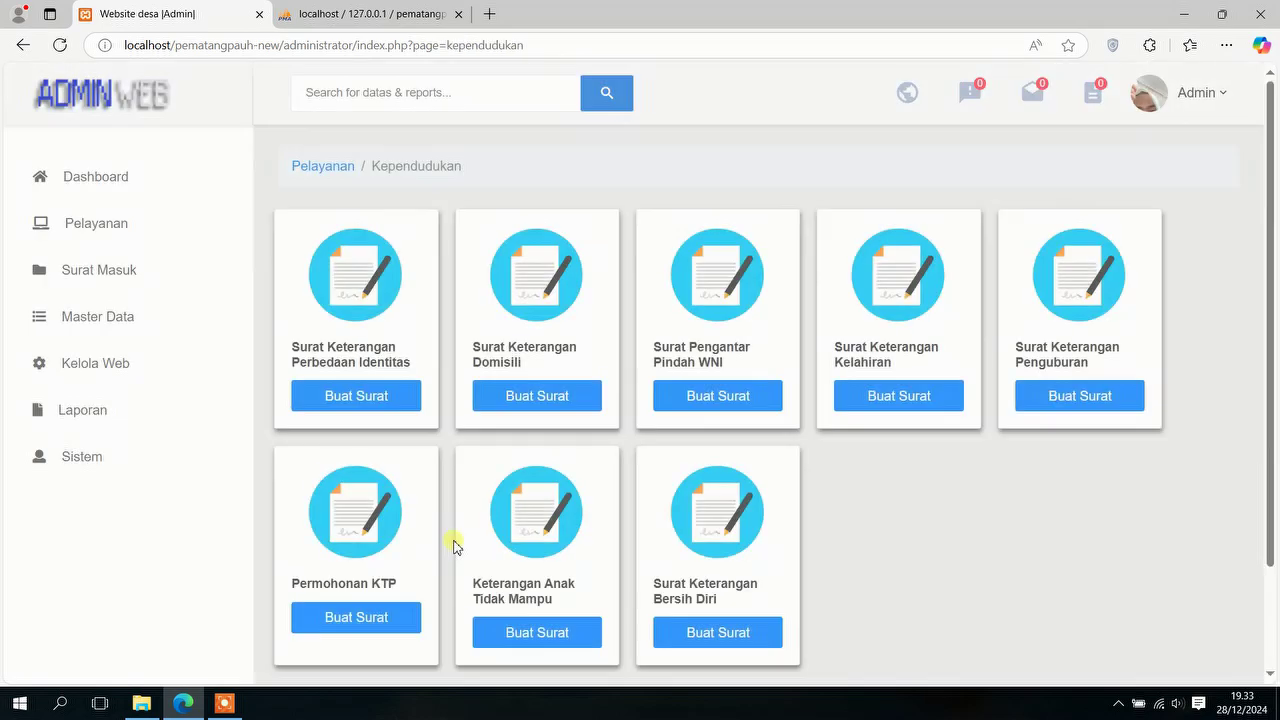
Step: View the Keterangan Anak Tidak Mampu form, go back to the Umum cards, and expand services
scroll(451, 543, "down", 2)
left_click(534, 510)
scroll(533, 514, "down", 2)
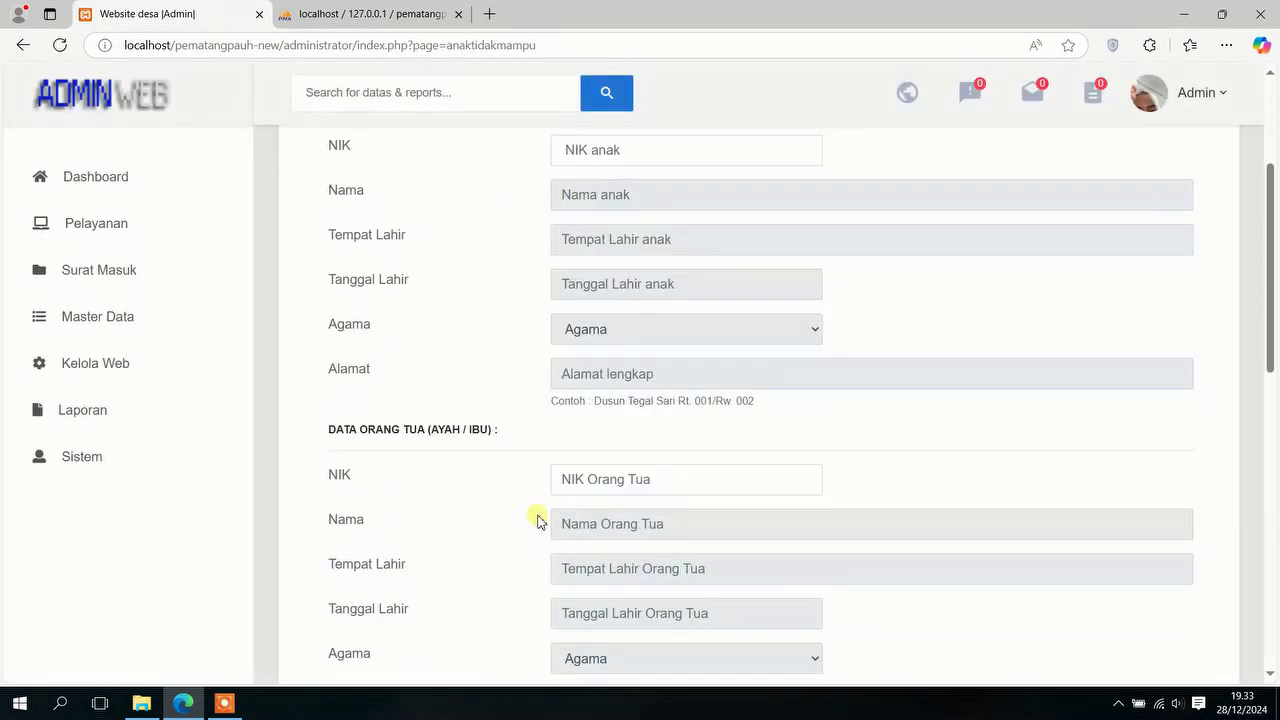
scroll(536, 518, "up", 2)
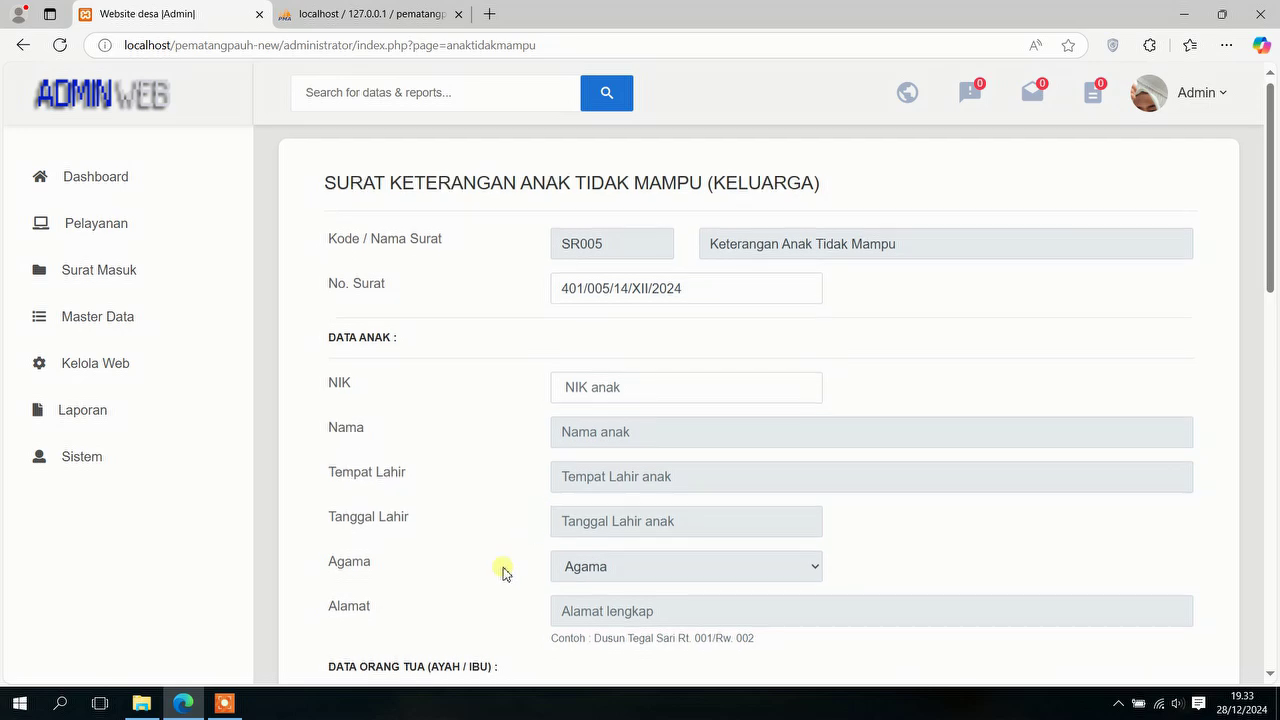
scroll(503, 569, "down", 7)
left_click(380, 567)
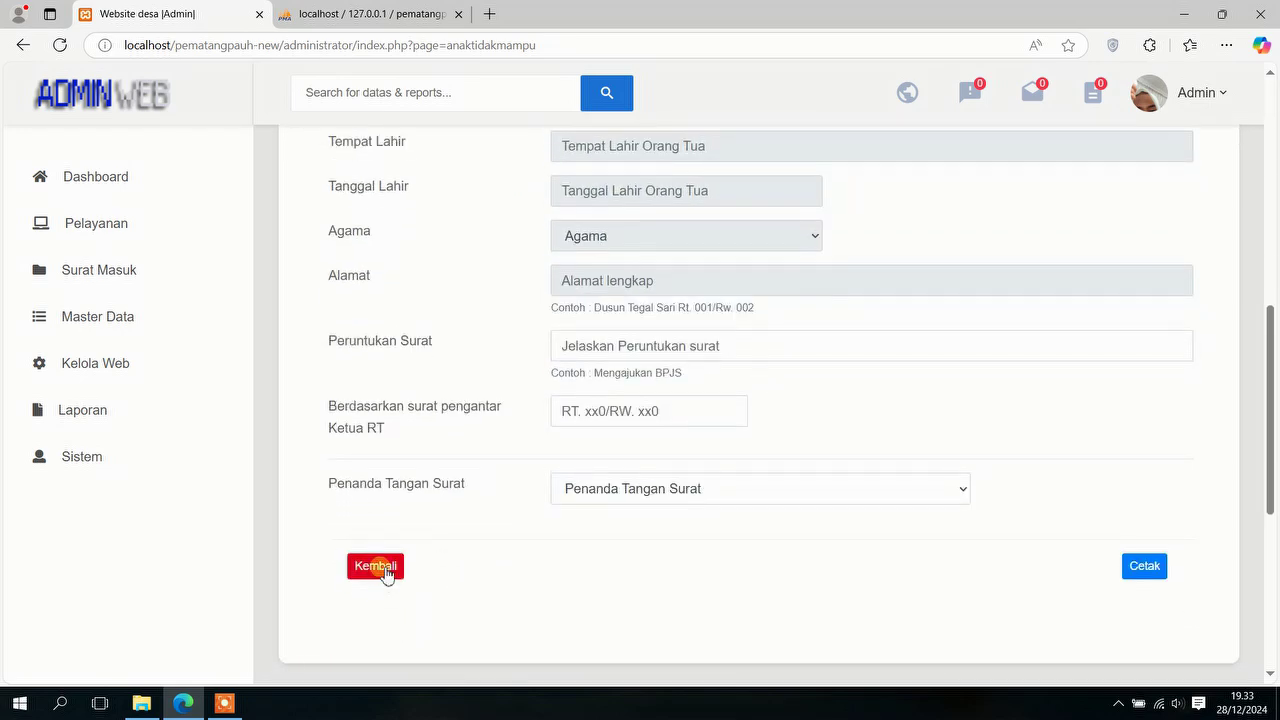
scroll(430, 565, "down", 5)
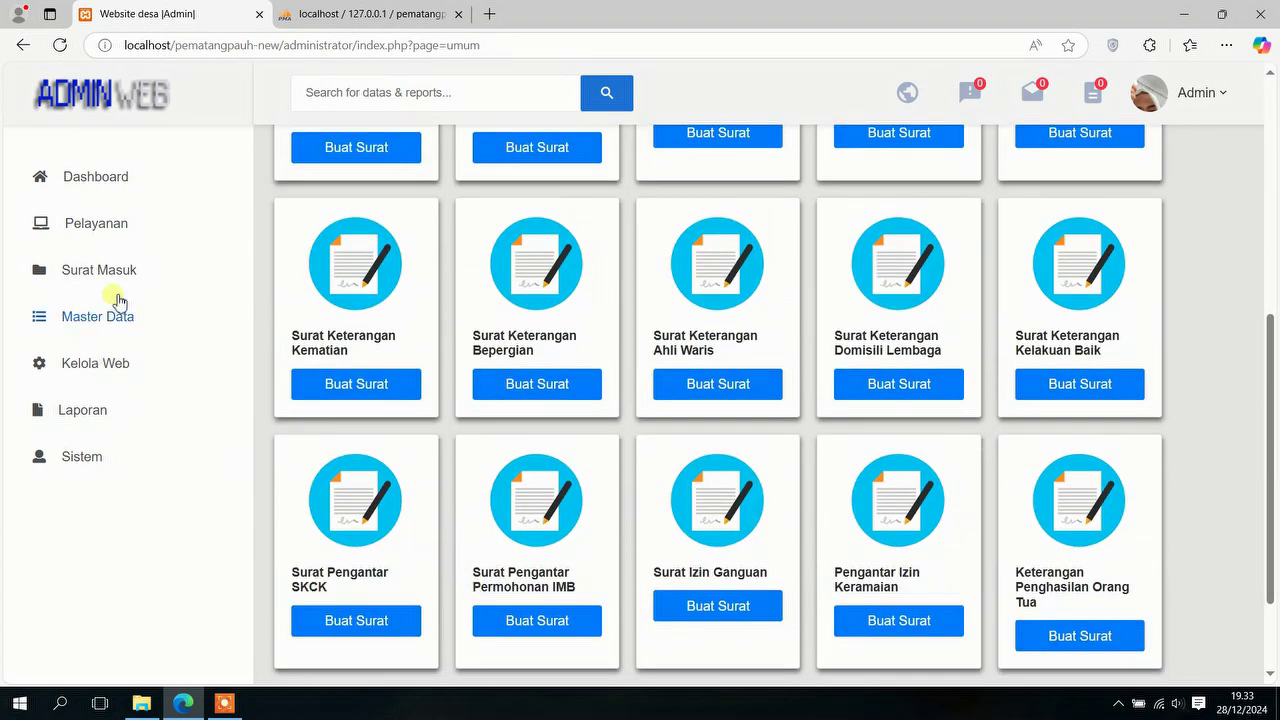
left_click(100, 236)
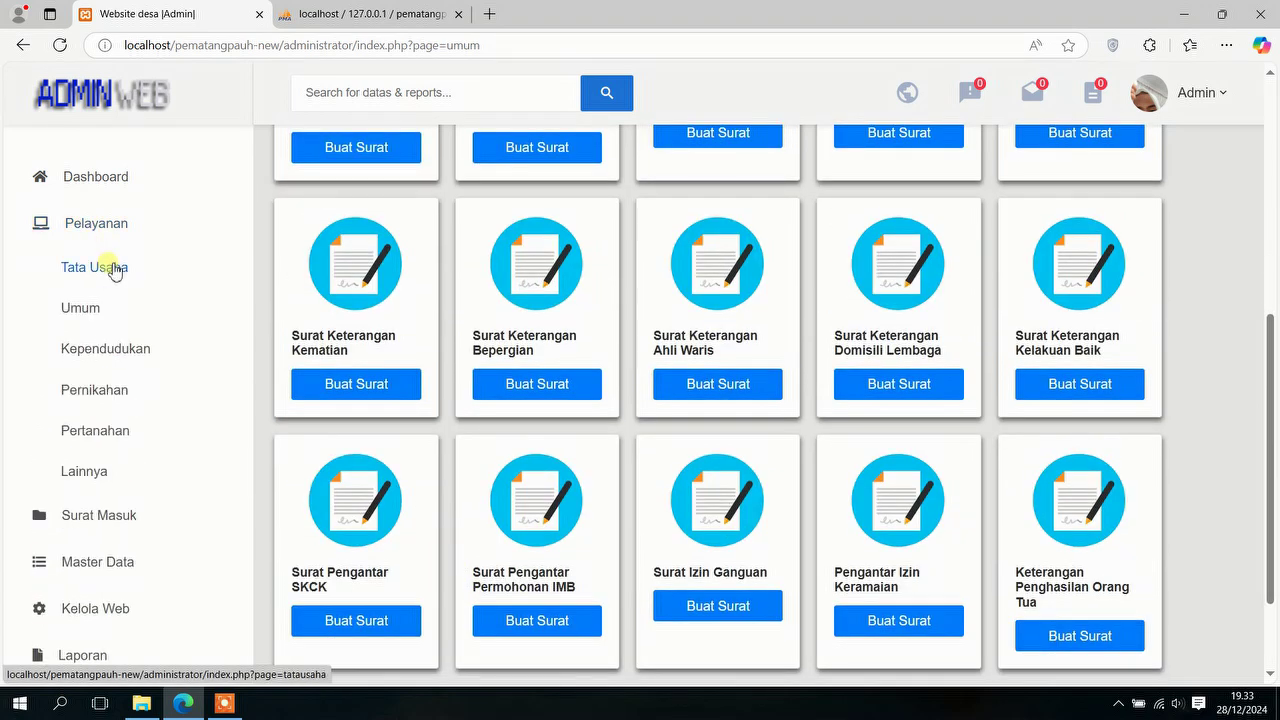
Step: Open Pernikahan, look over the Surat Keterangan Menikah form, and return to the cards
left_click(120, 400)
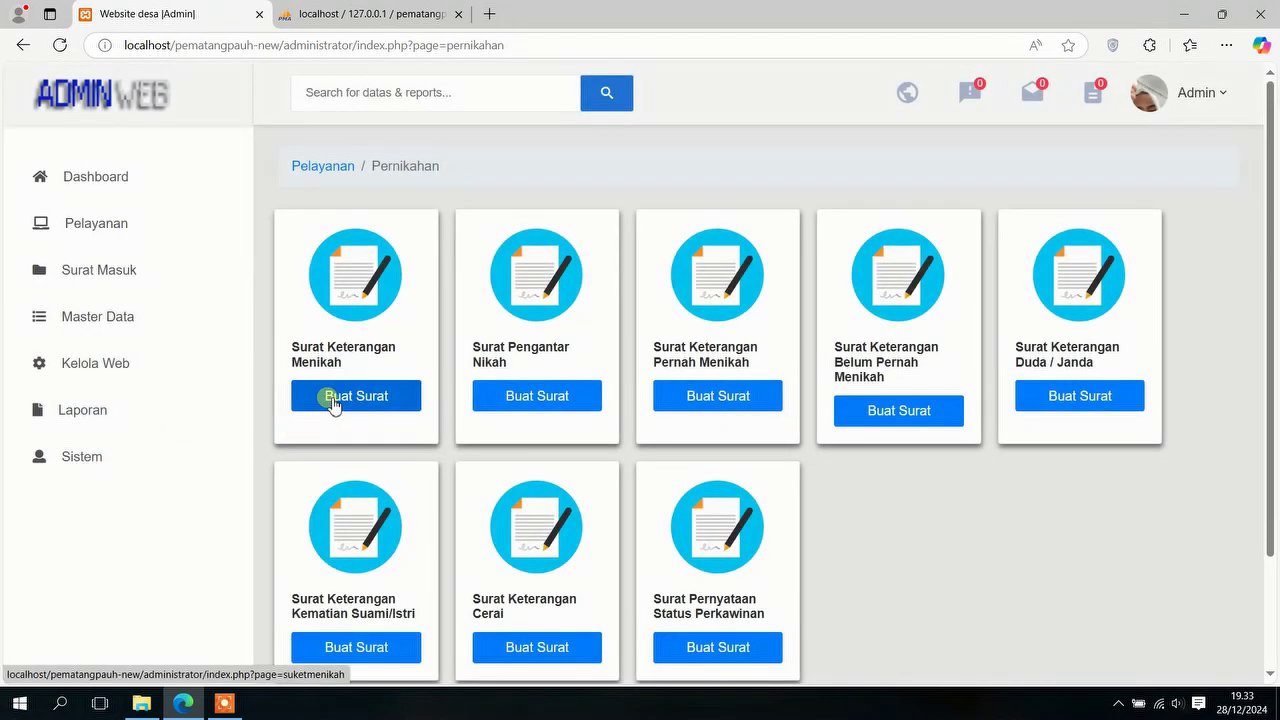
left_click(333, 400)
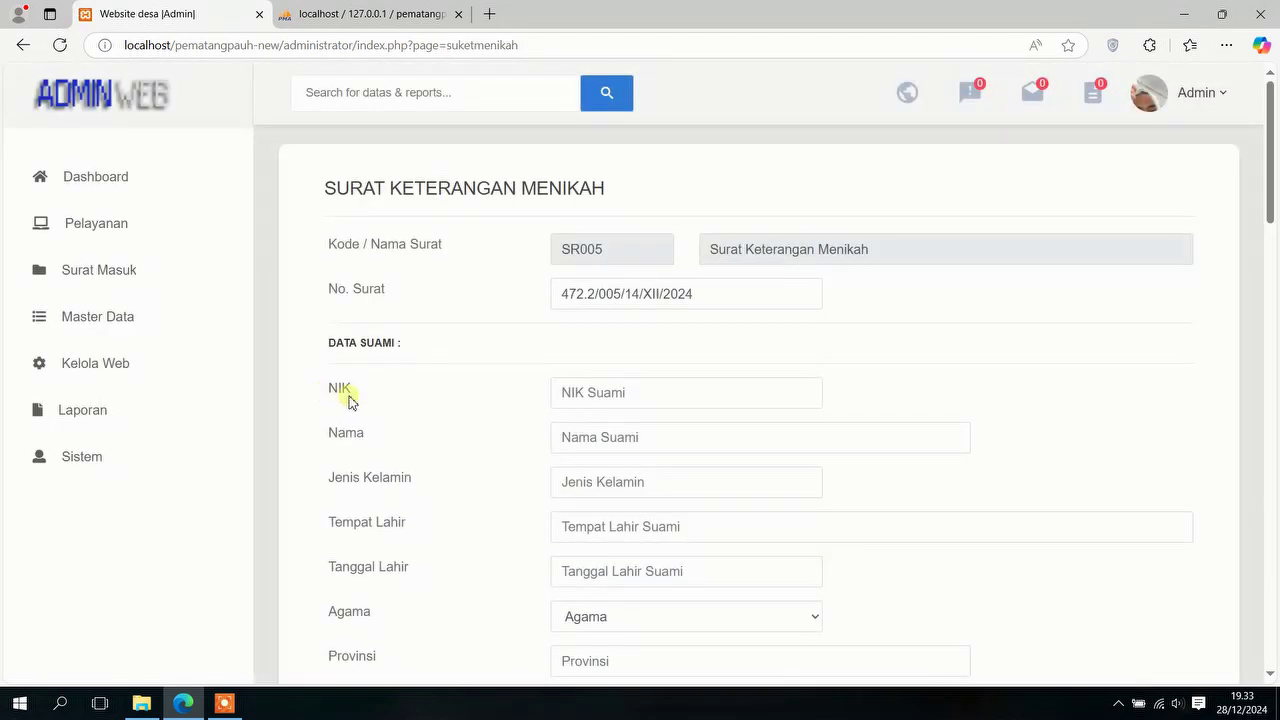
scroll(443, 391, "down", 15)
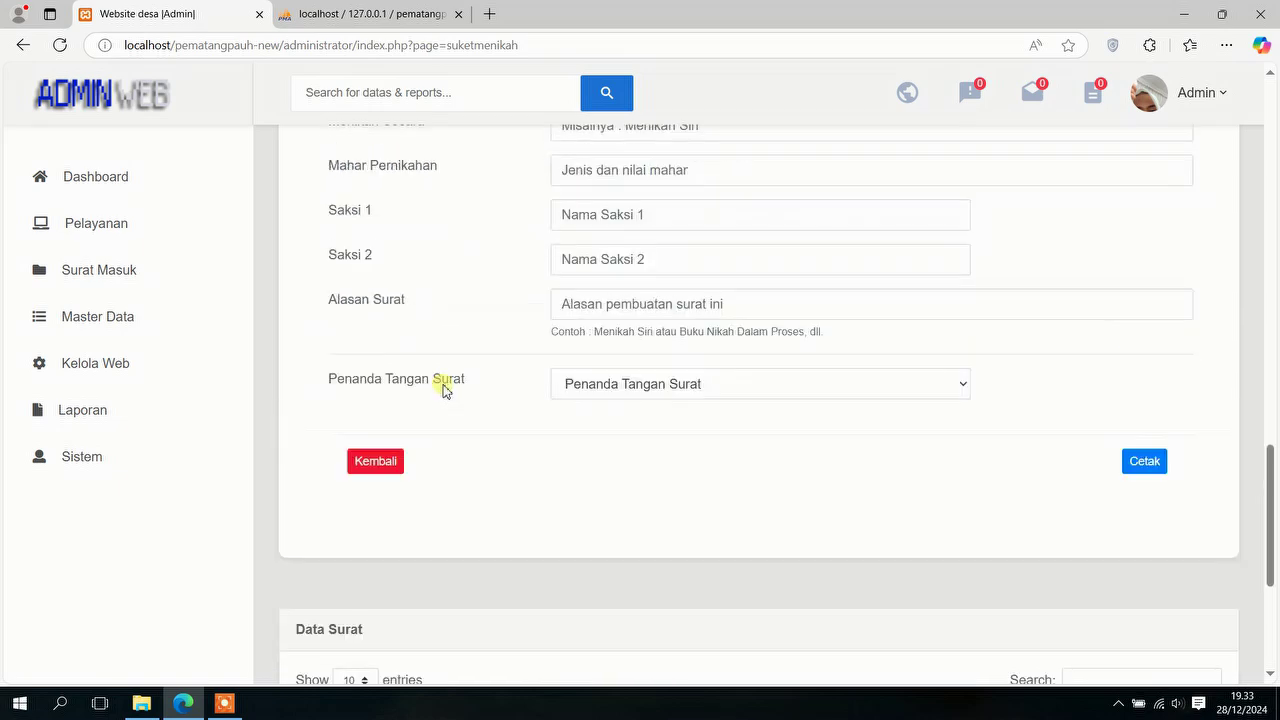
scroll(443, 391, "up", 12)
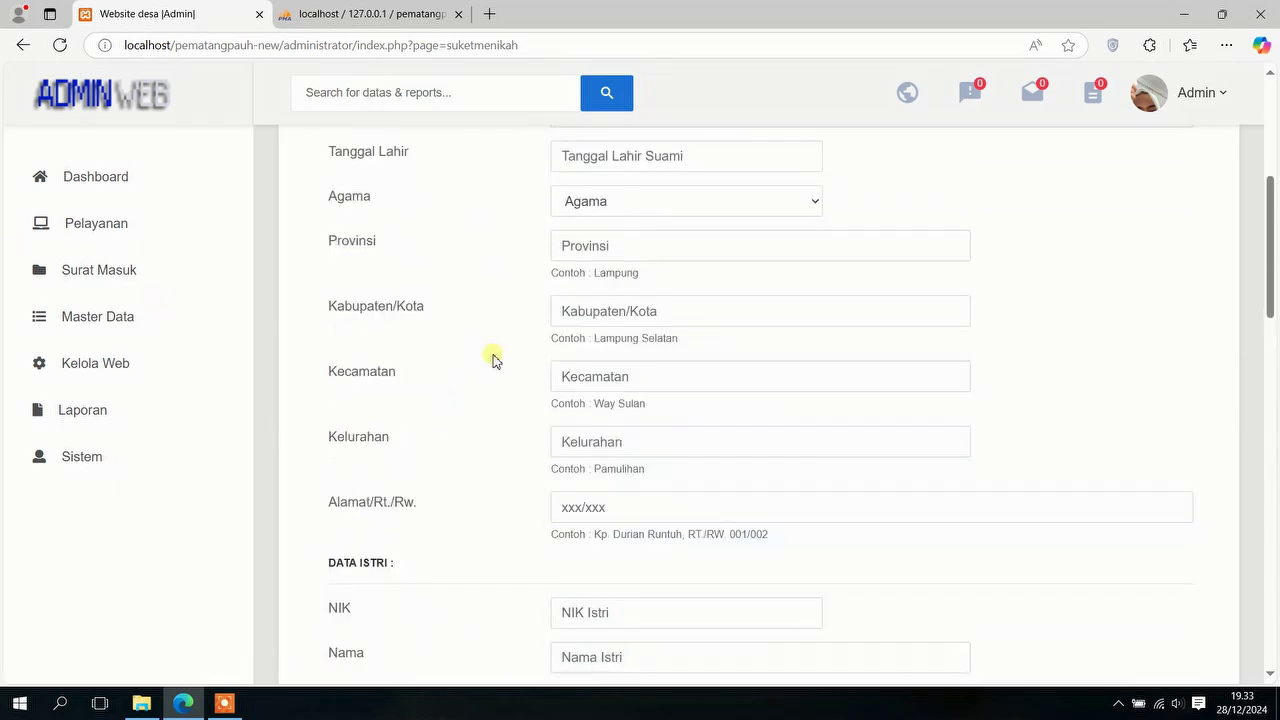
scroll(493, 360, "up", 4)
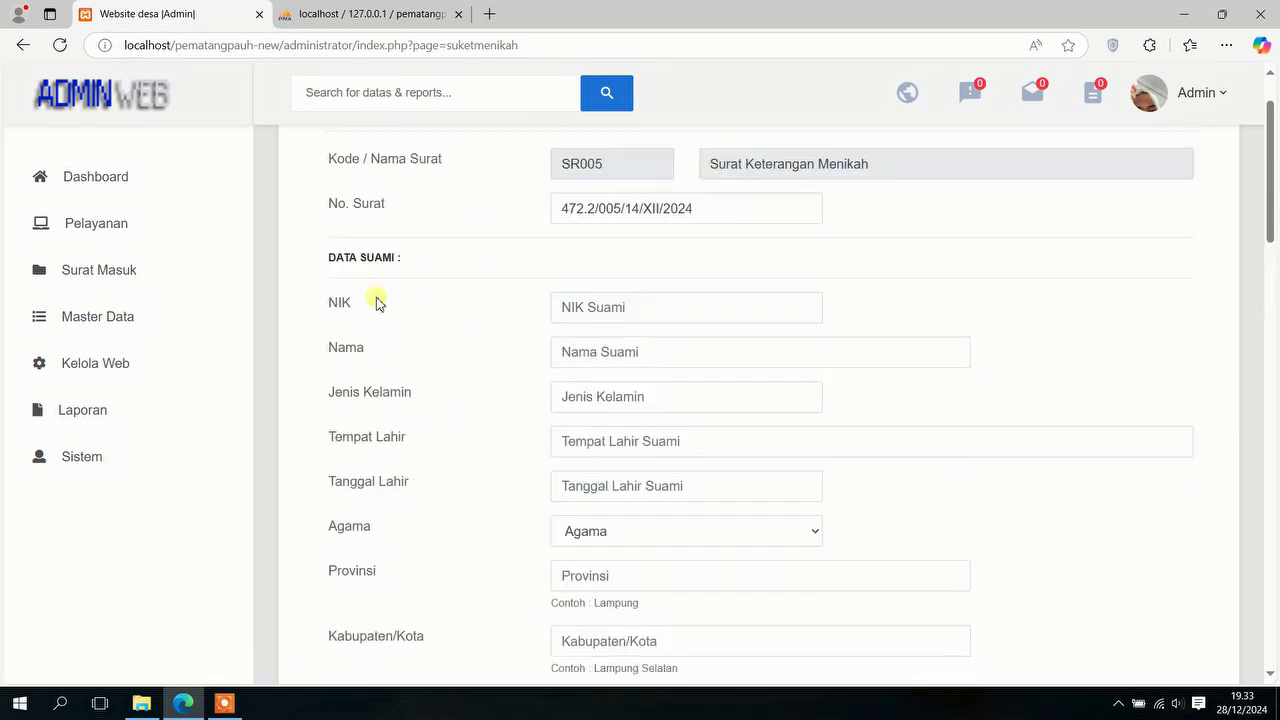
left_click(22, 50)
Step: Open the Surat Pengantar Nikah (N1-N6) form and scroll through it
scroll(548, 285, "down", 1)
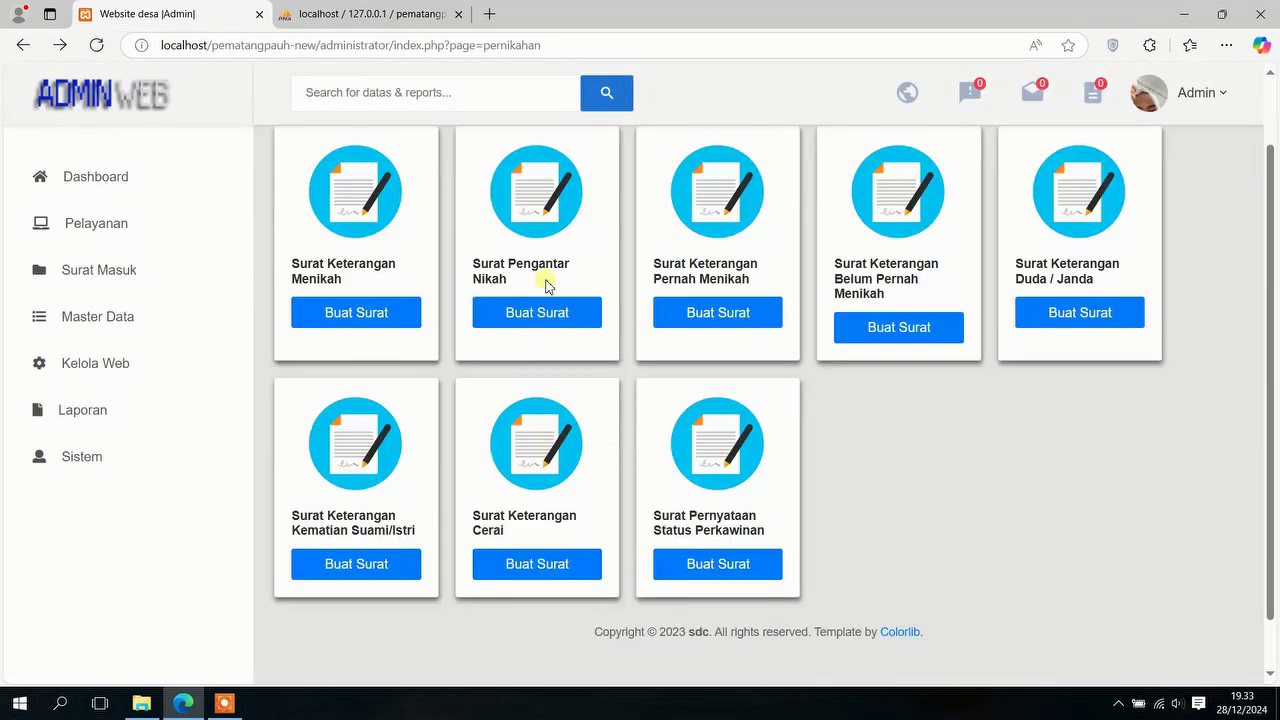
left_click(543, 313)
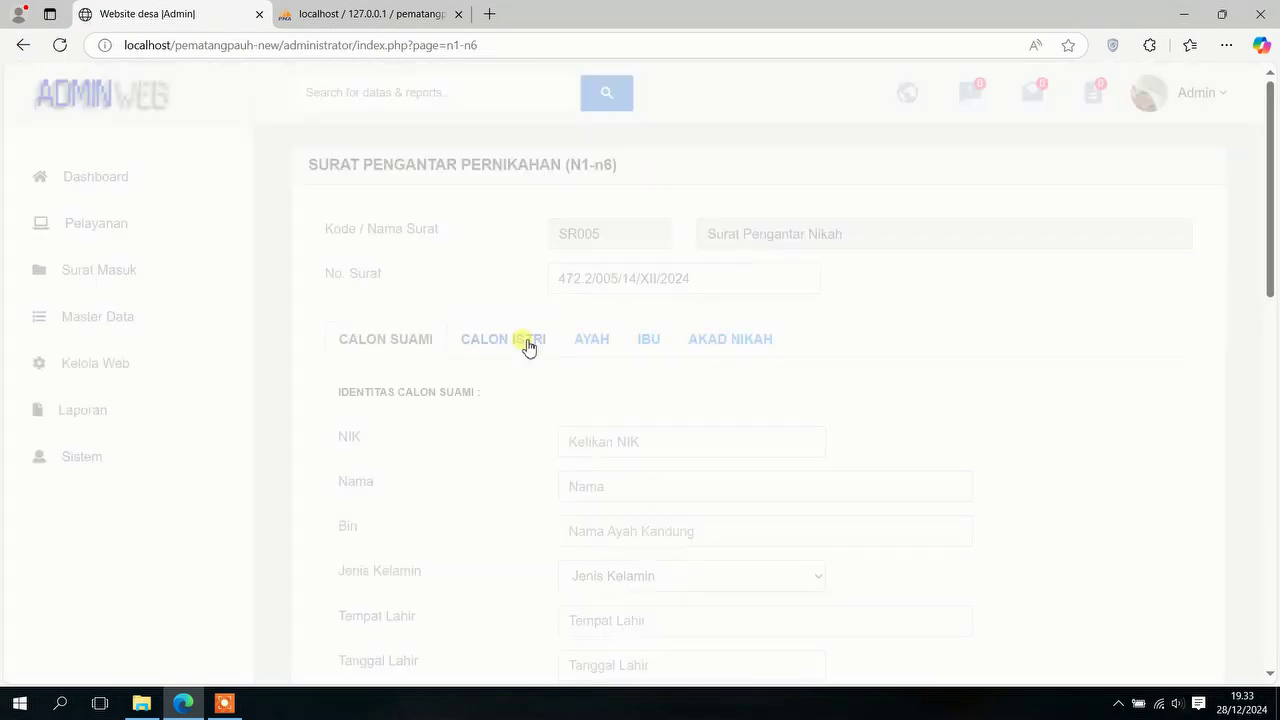
scroll(526, 350, "down", 15)
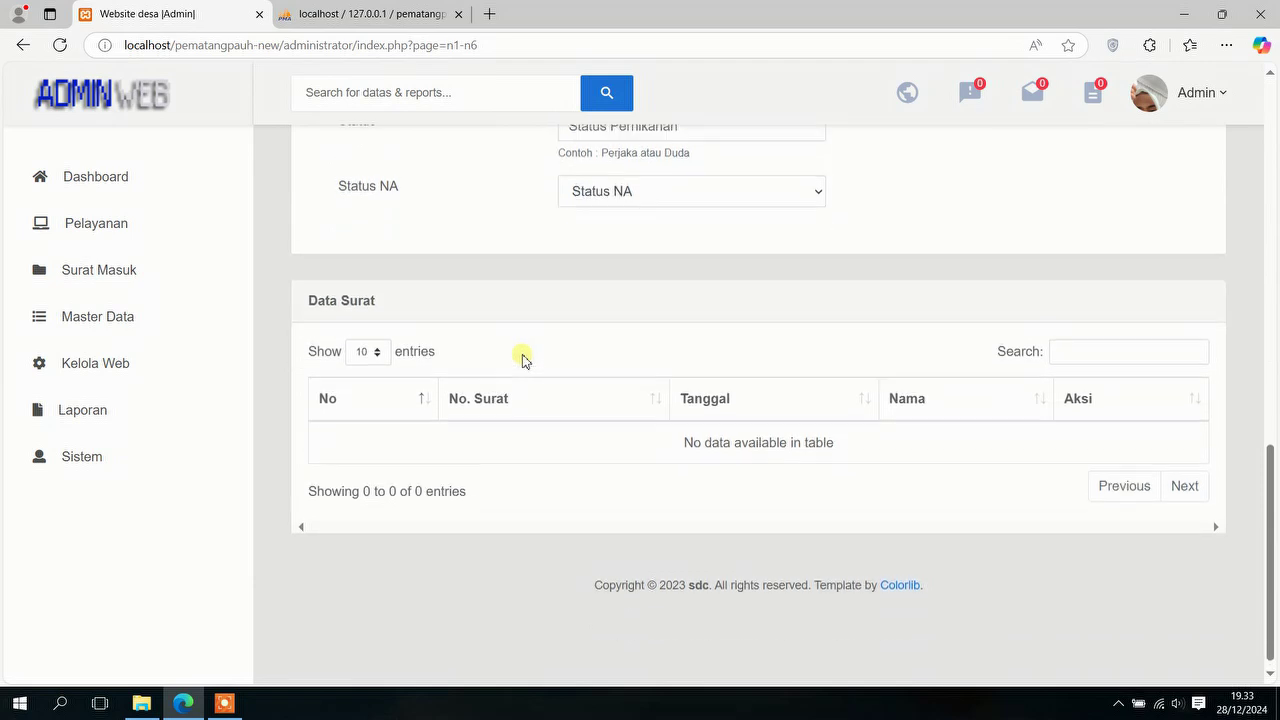
scroll(526, 360, "up", 2)
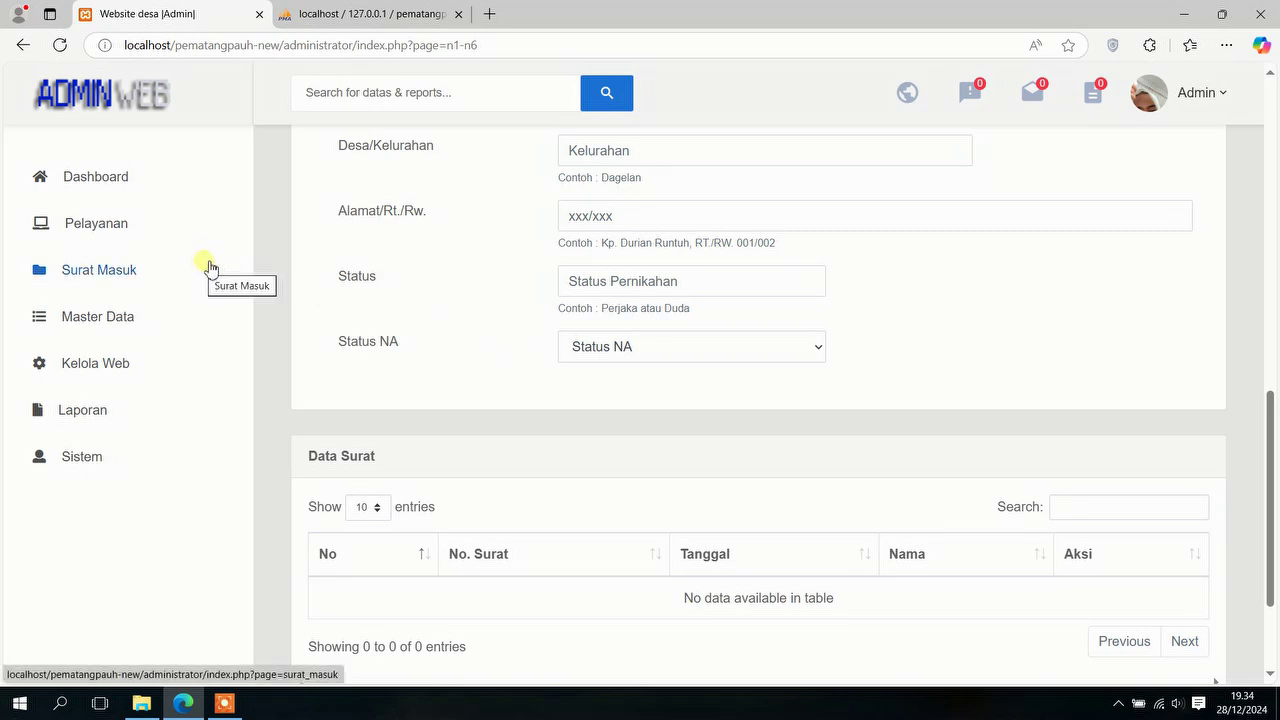
Step: Open the Pertanahan land letters page and browse its letter types
left_click(127, 237)
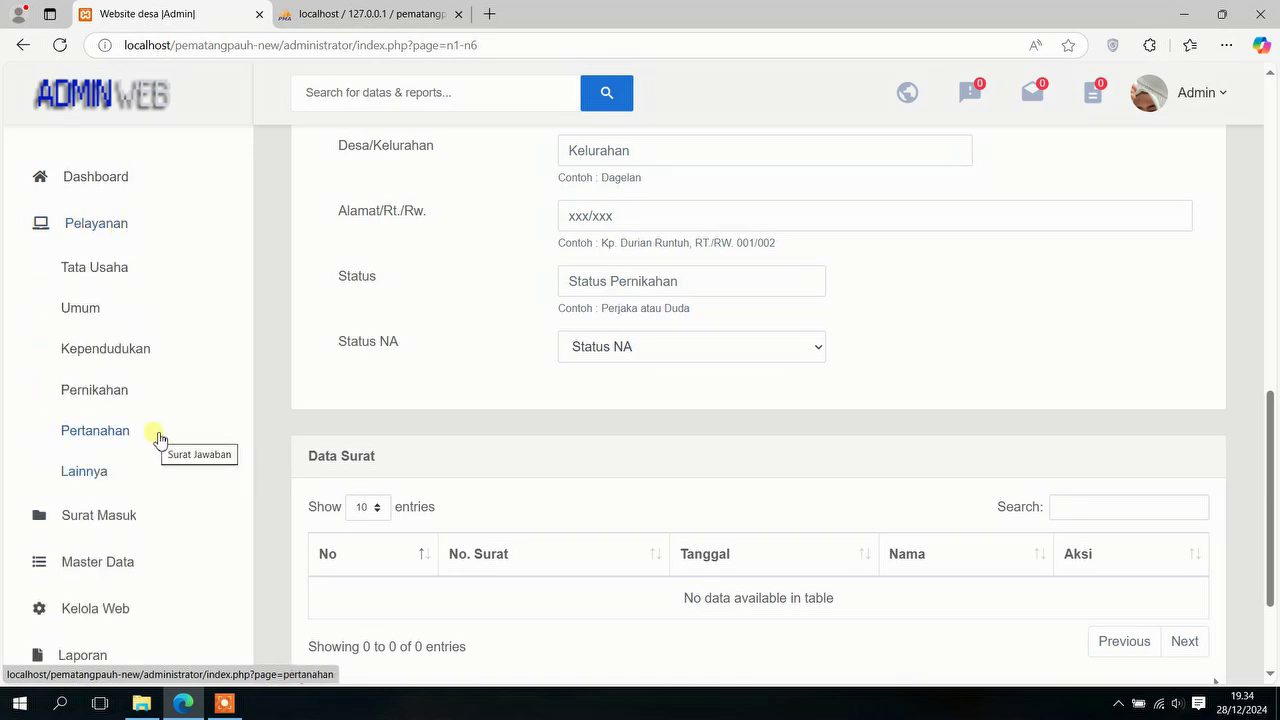
left_click(157, 438)
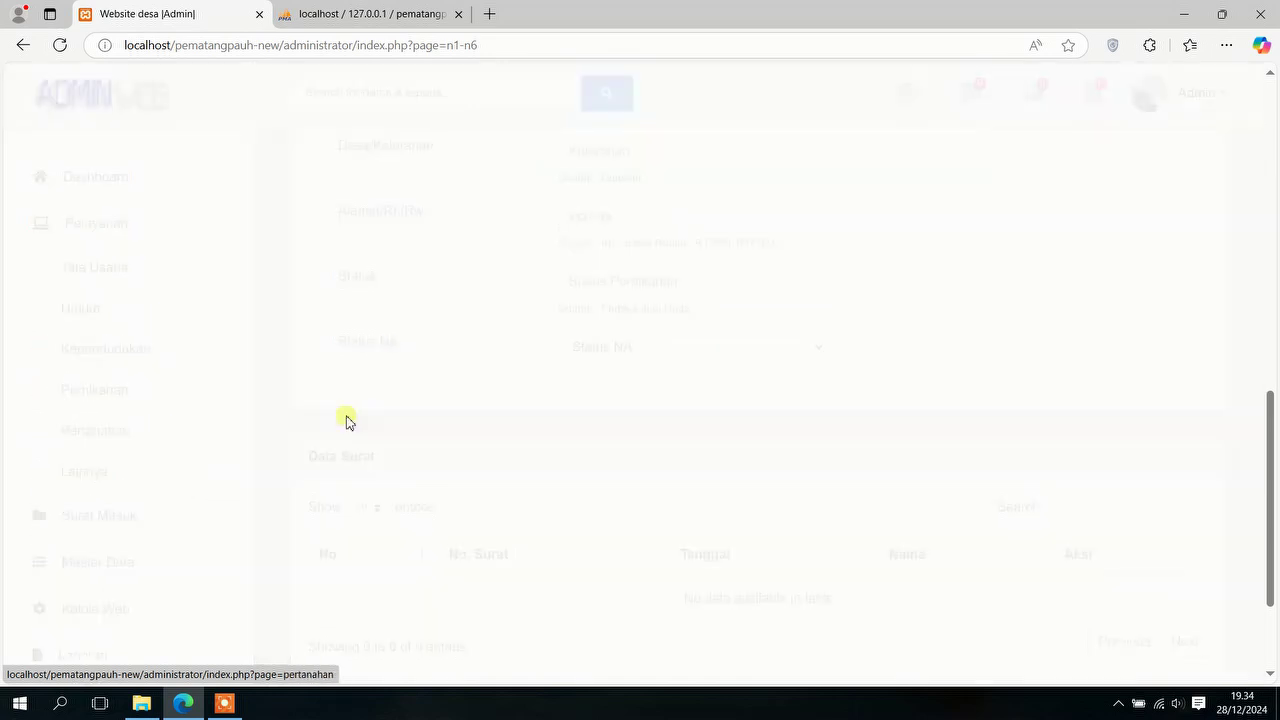
scroll(574, 400, "down", 2)
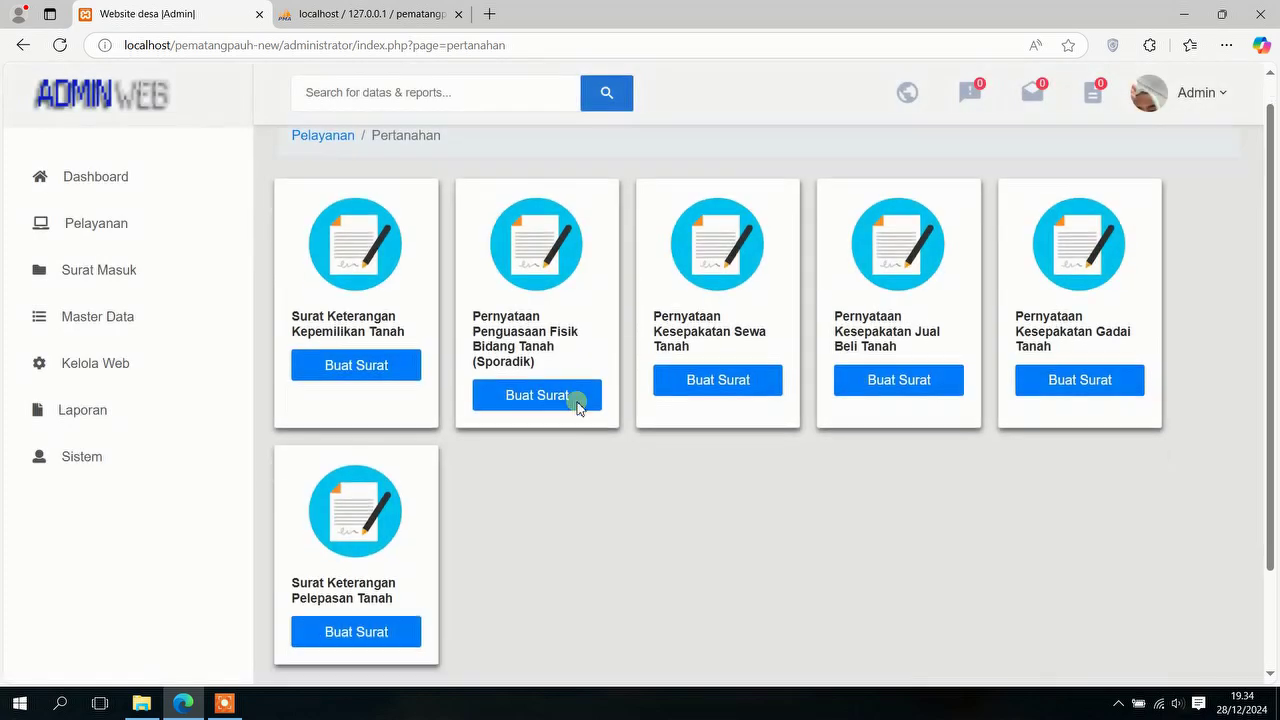
left_click(333, 313)
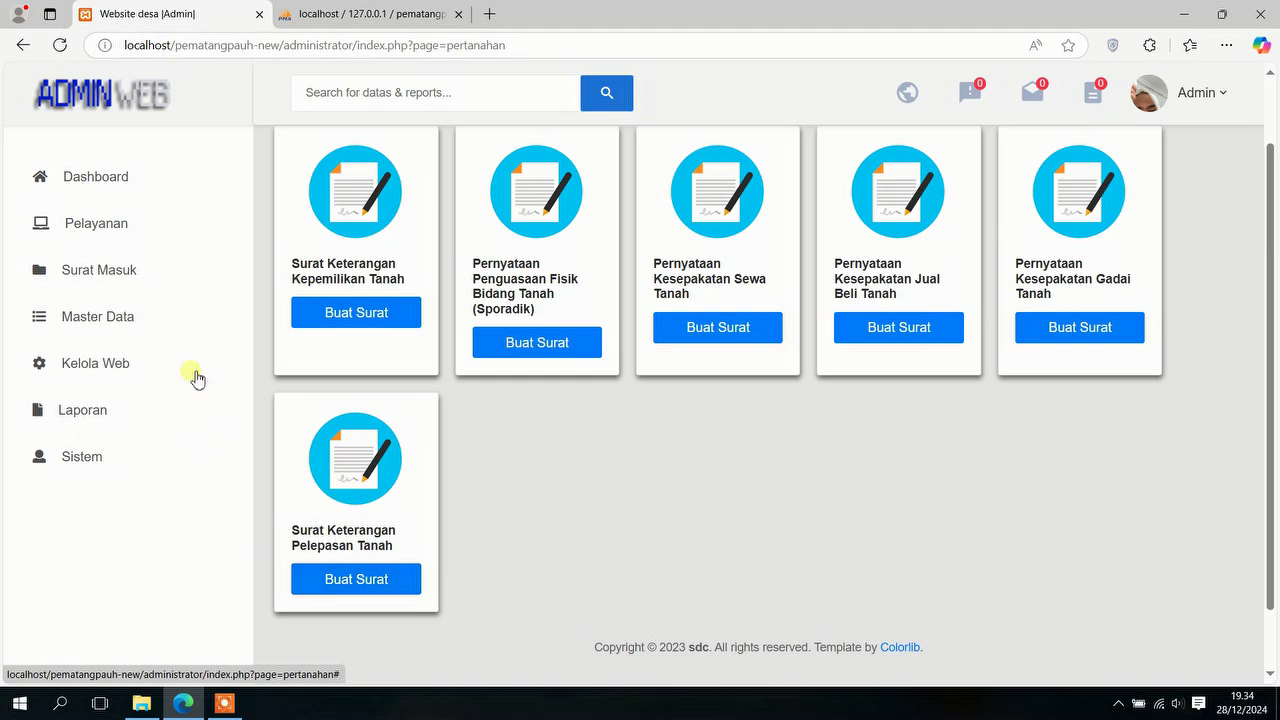
Step: Open the Lain-lain page and start a Surat Keterangan Lain letter (SR005)
left_click(152, 232)
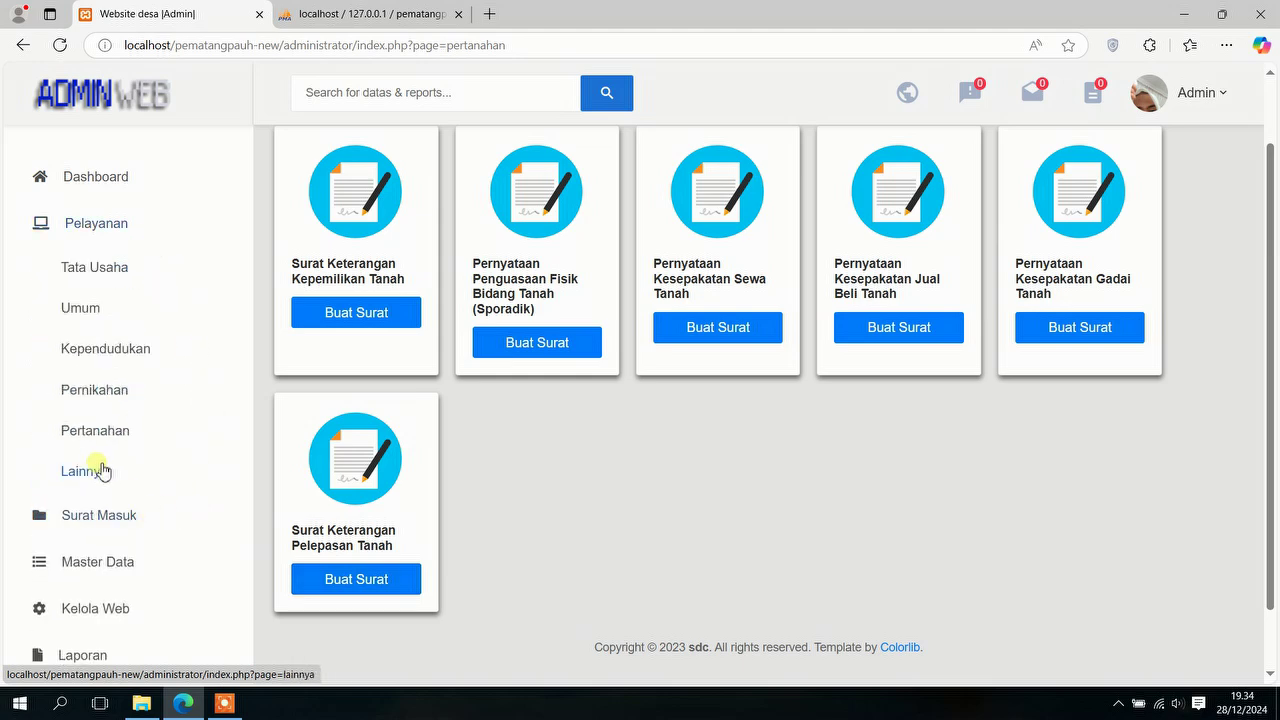
left_click(100, 468)
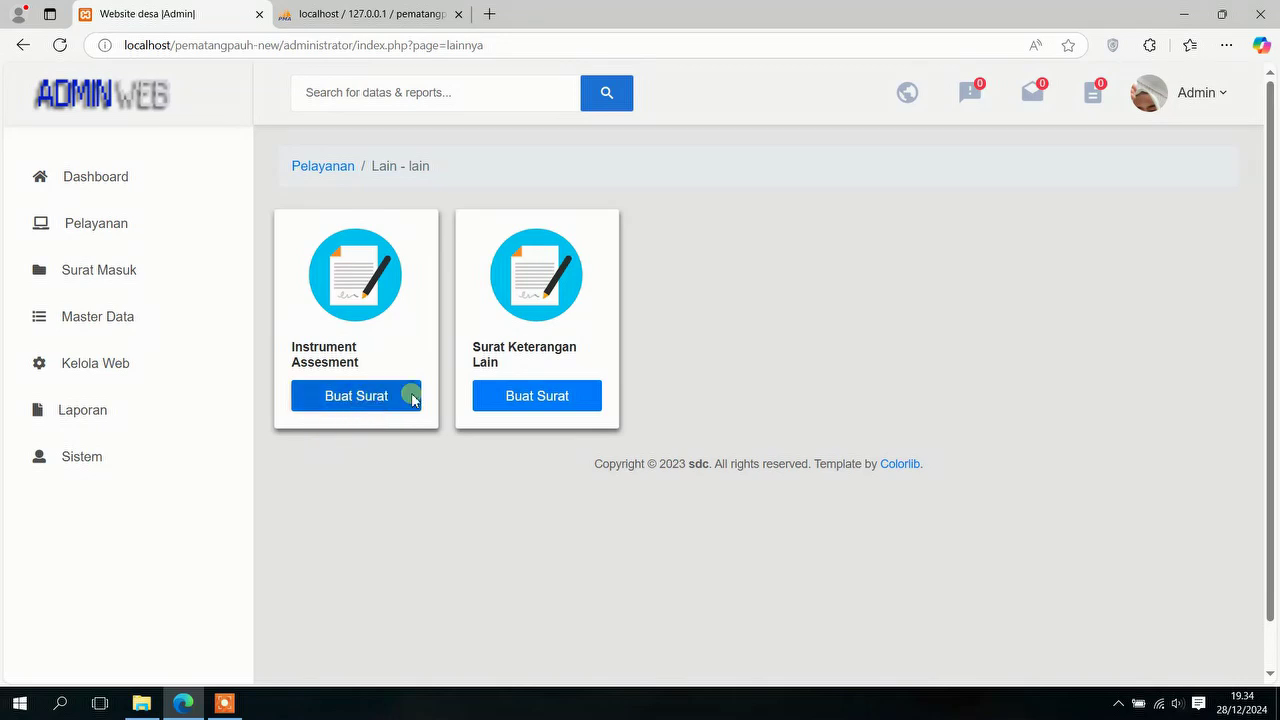
left_click(518, 406)
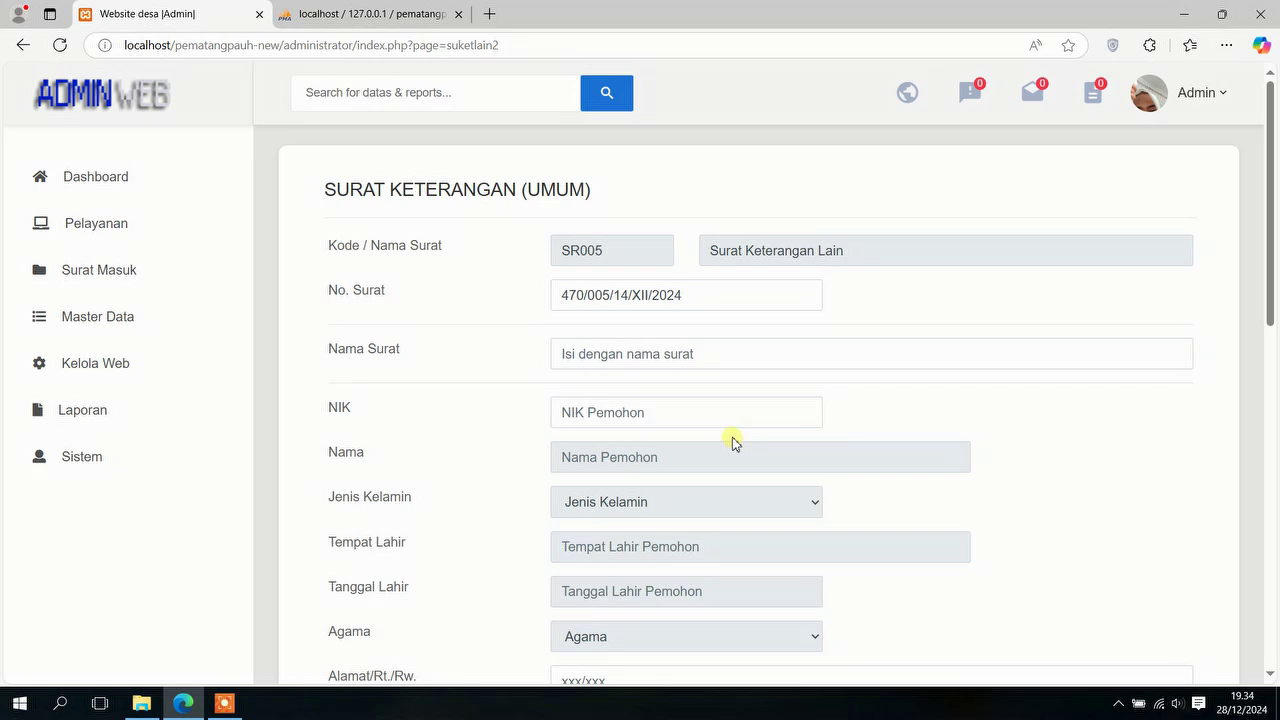
Step: Look over the Surat Keterangan Lain form, focusing the Nama Surat field
scroll(735, 446, "down", 1)
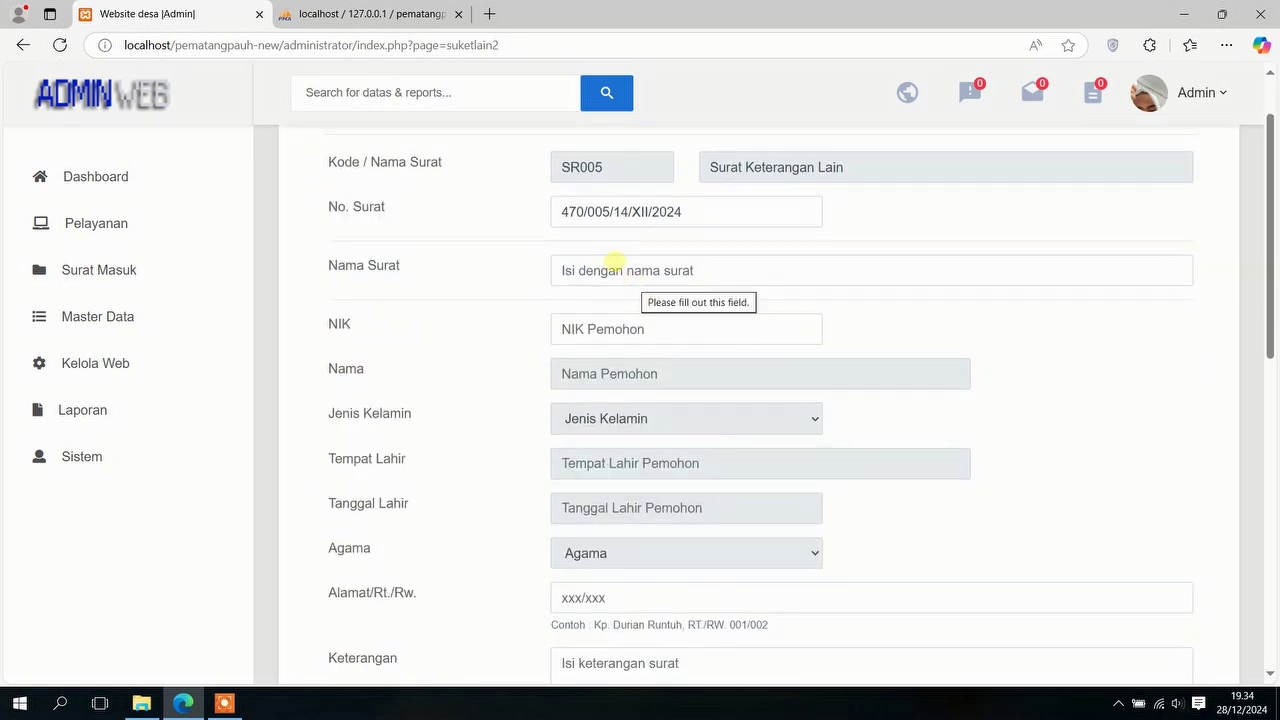
left_click(614, 262)
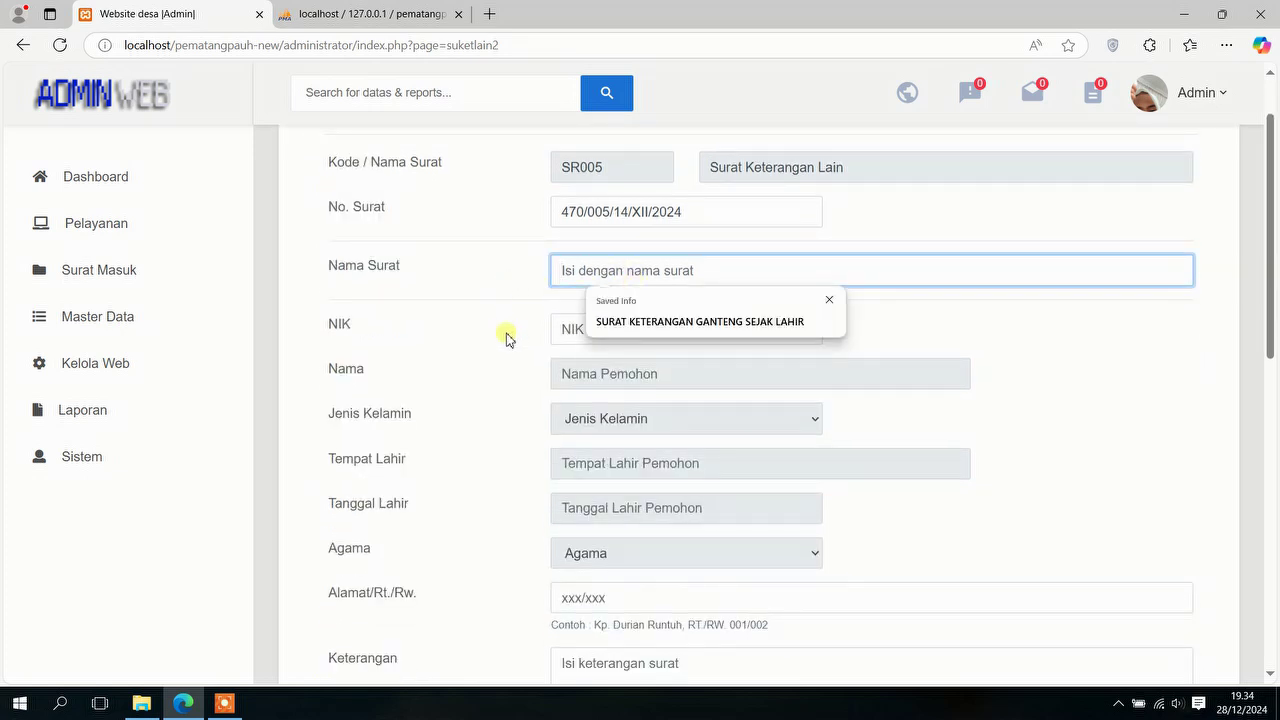
left_click(110, 242)
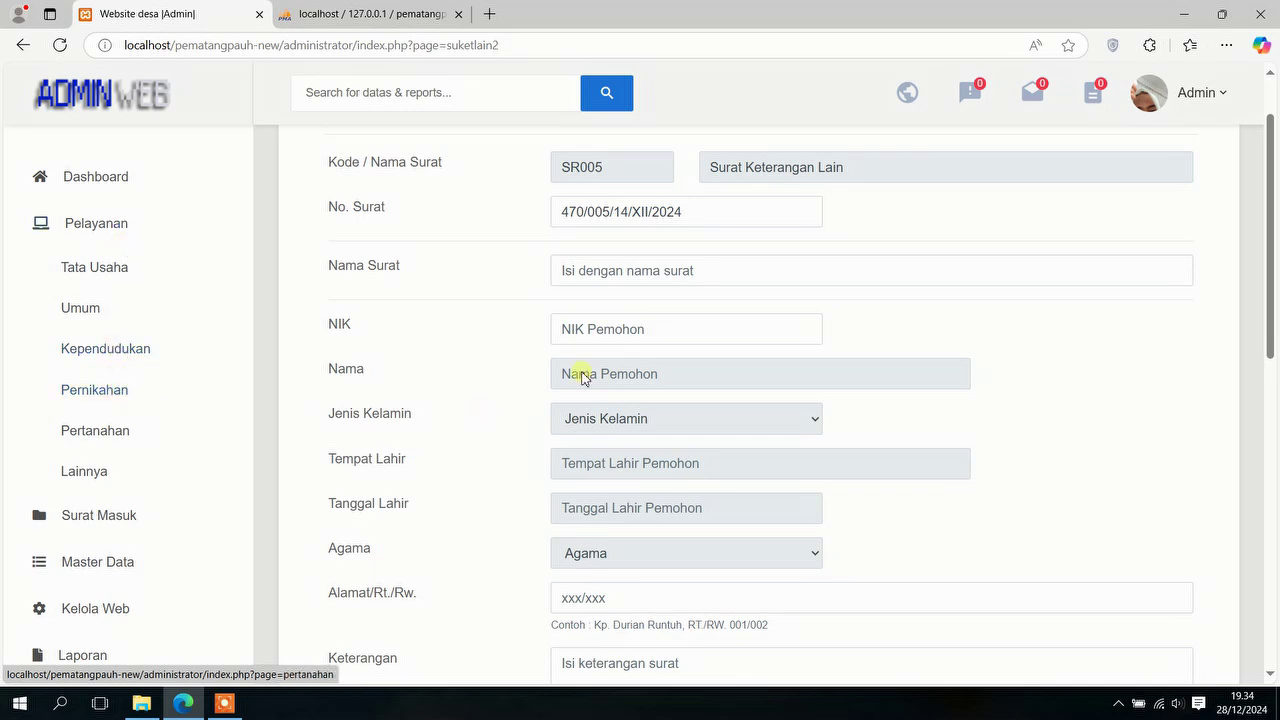
Step: Print-preview the Ganteng Sejak Lahir letter from Data Surat, then close the preview
scroll(629, 323, "down", 3)
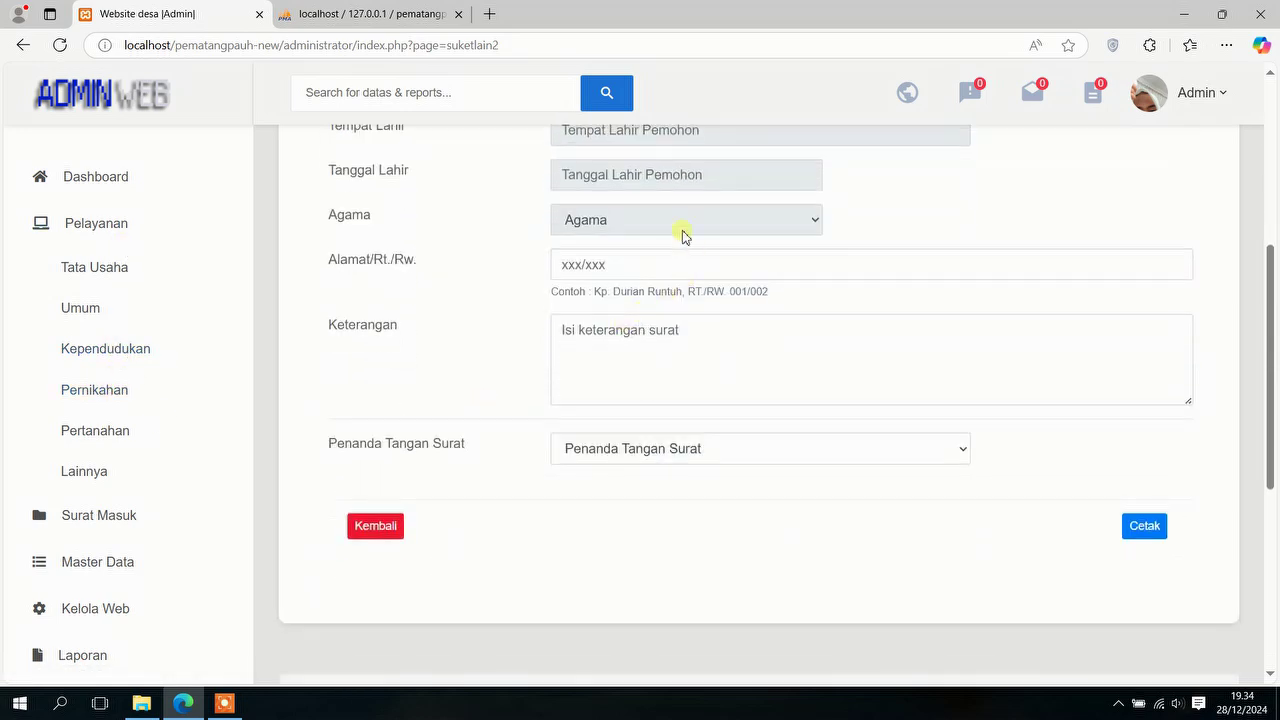
scroll(600, 260, "down", 5)
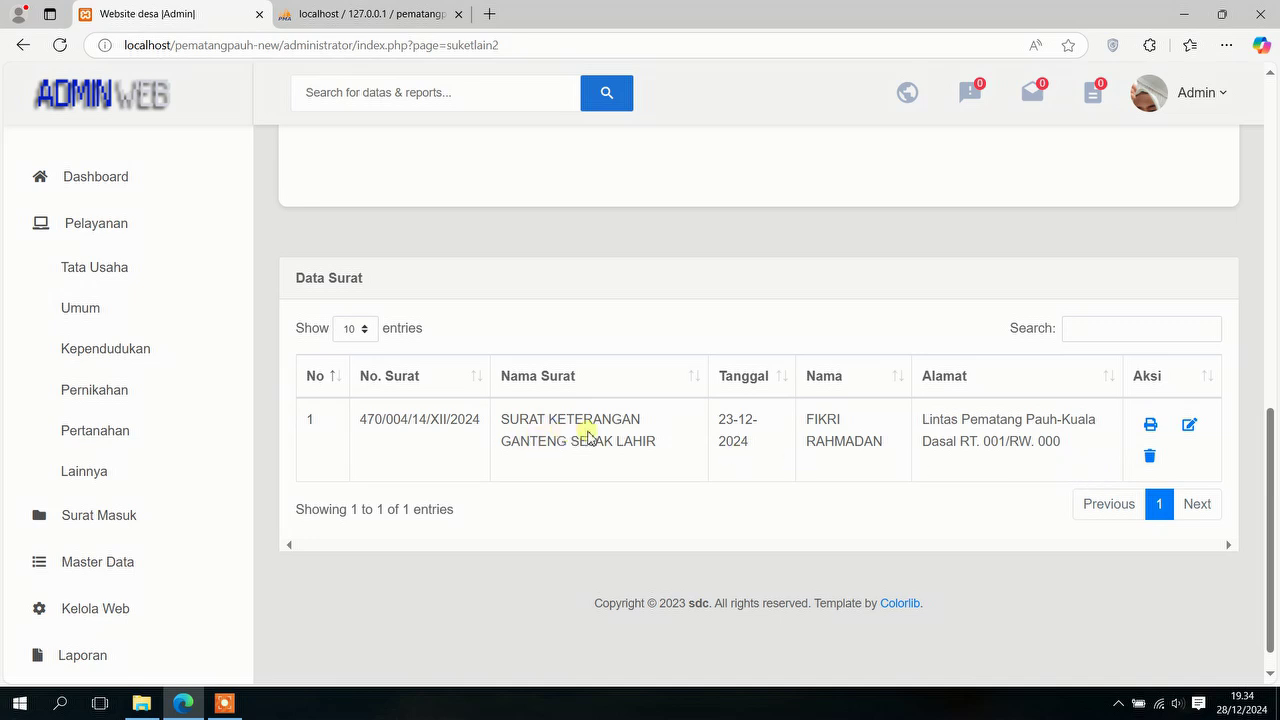
left_click(1157, 428)
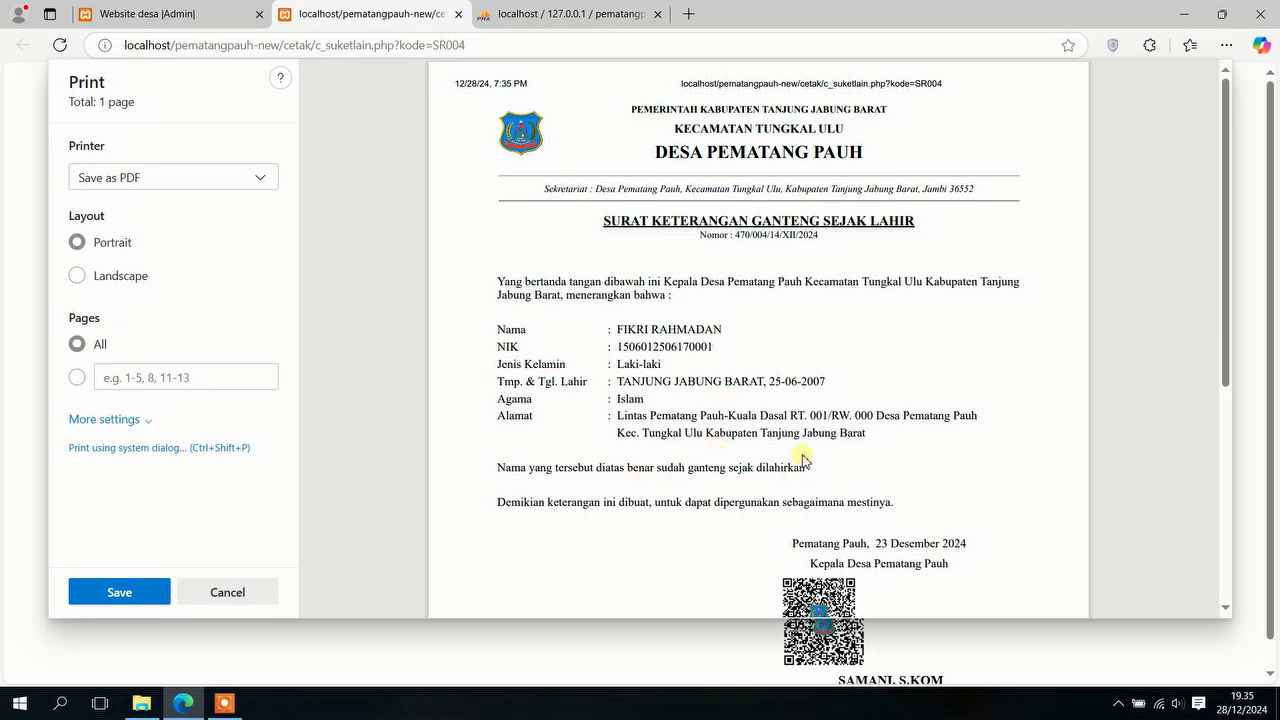
scroll(592, 218, "down", 2)
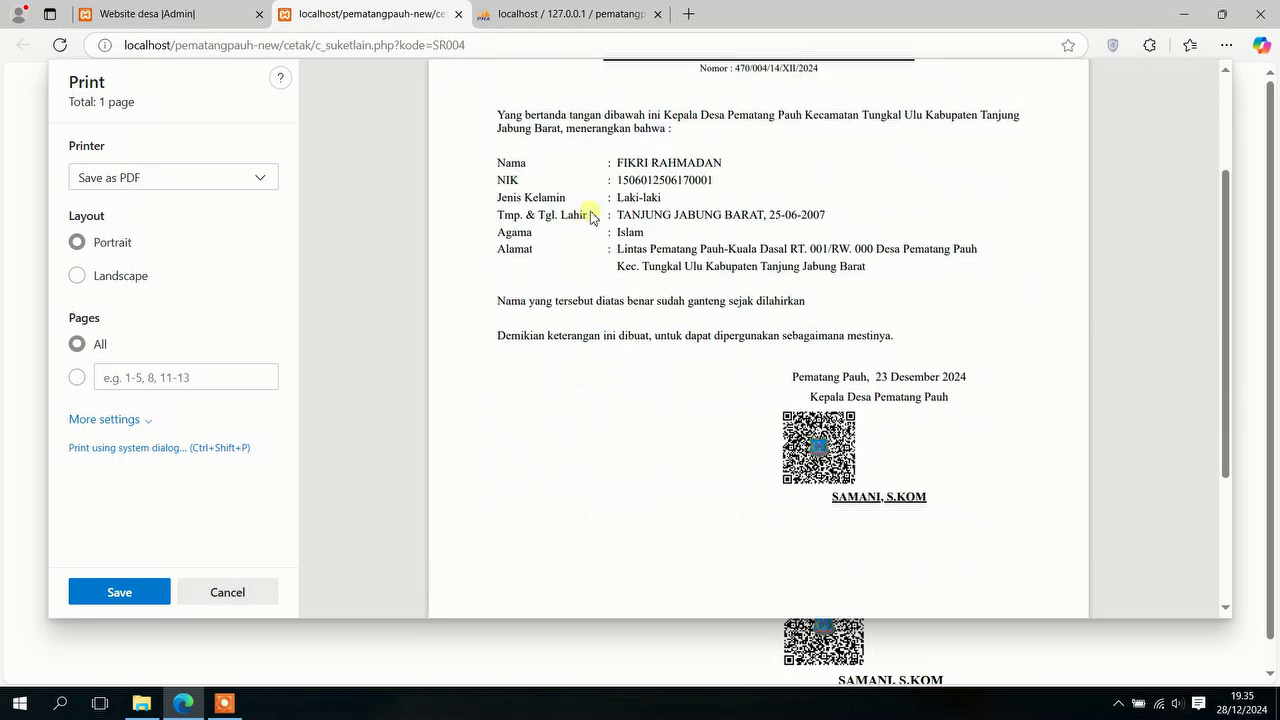
left_click(457, 15)
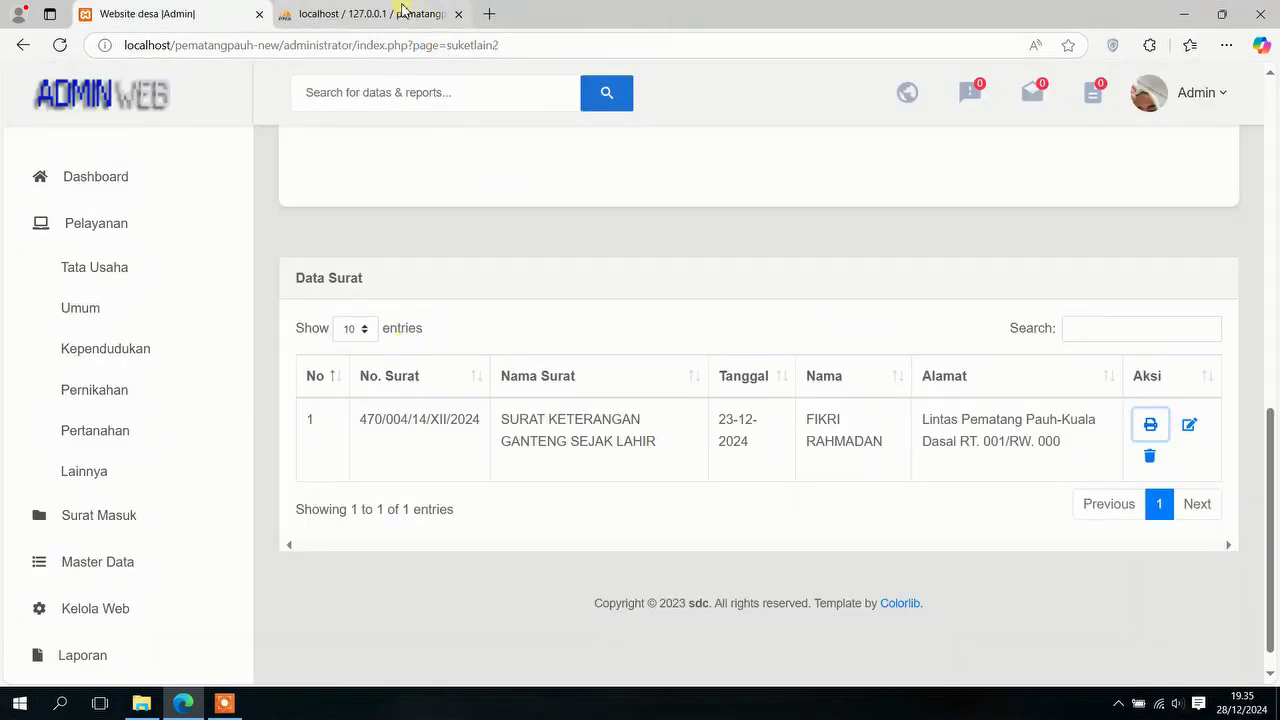
Step: Open the Surat Masuk entry form, then open Master Data > Desa/Kelurahan
left_click(140, 522)
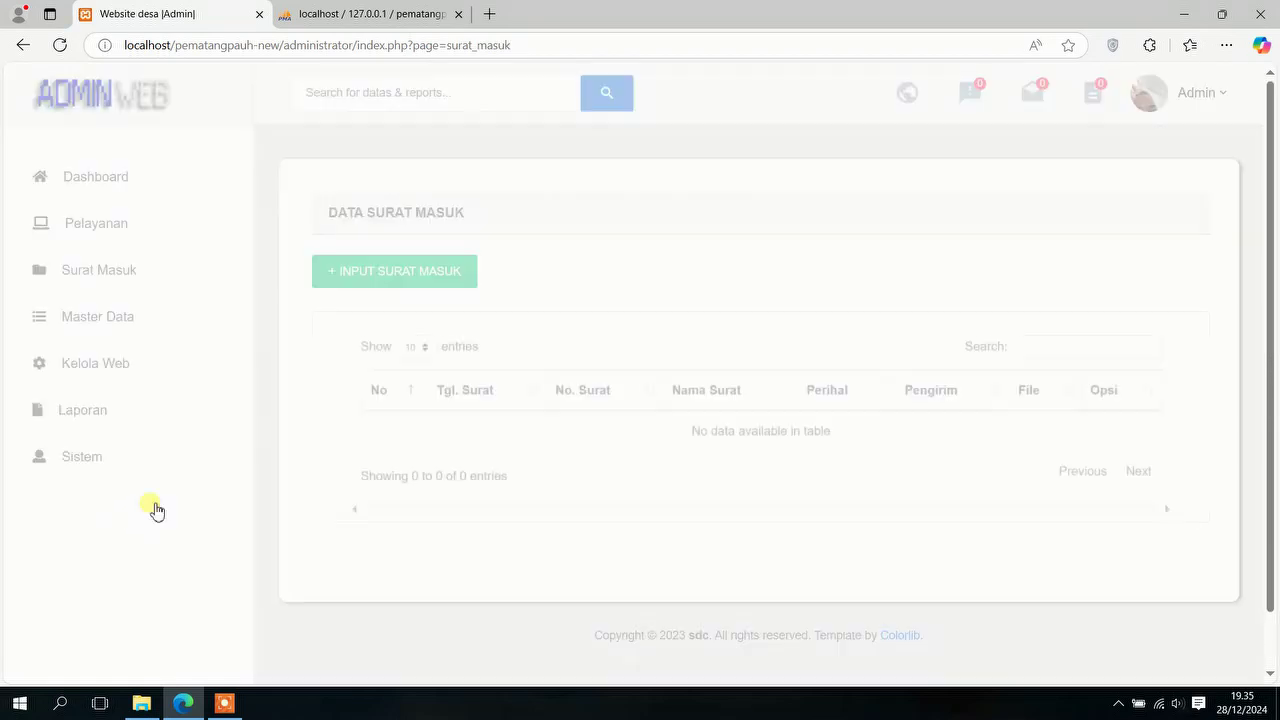
left_click(421, 276)
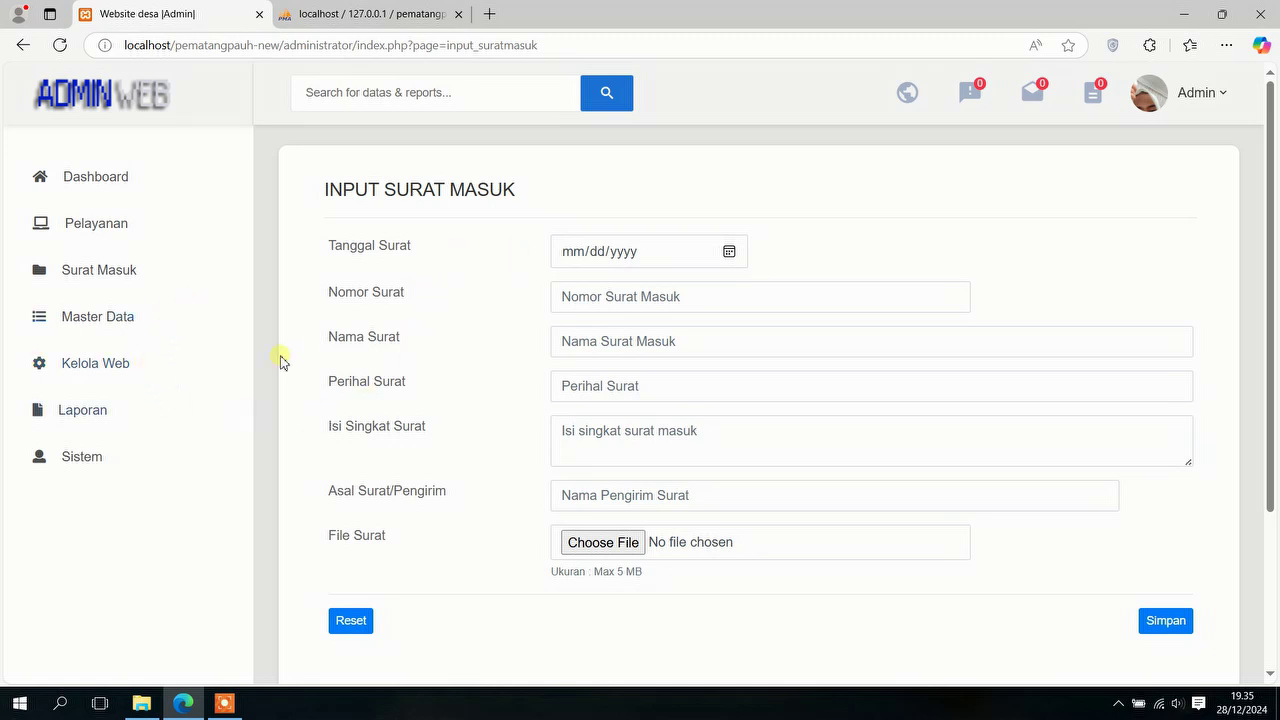
scroll(640, 443, "down", 3)
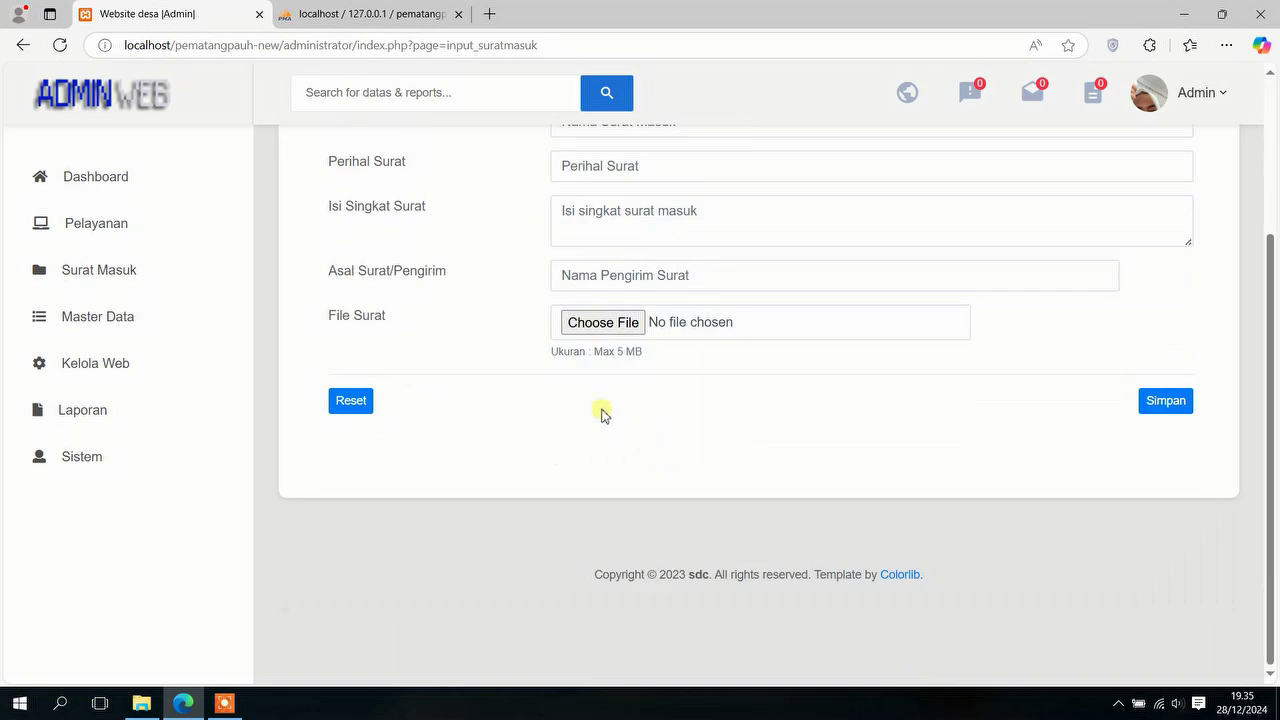
left_click(120, 314)
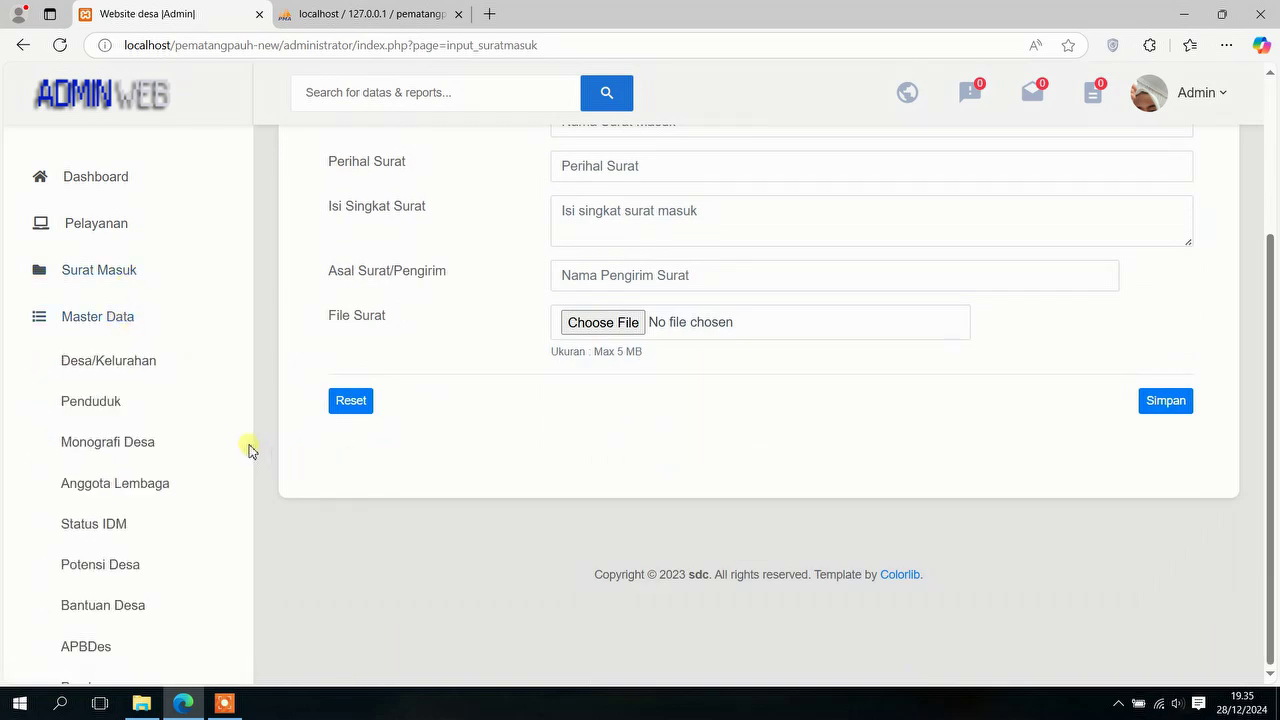
left_click(139, 372)
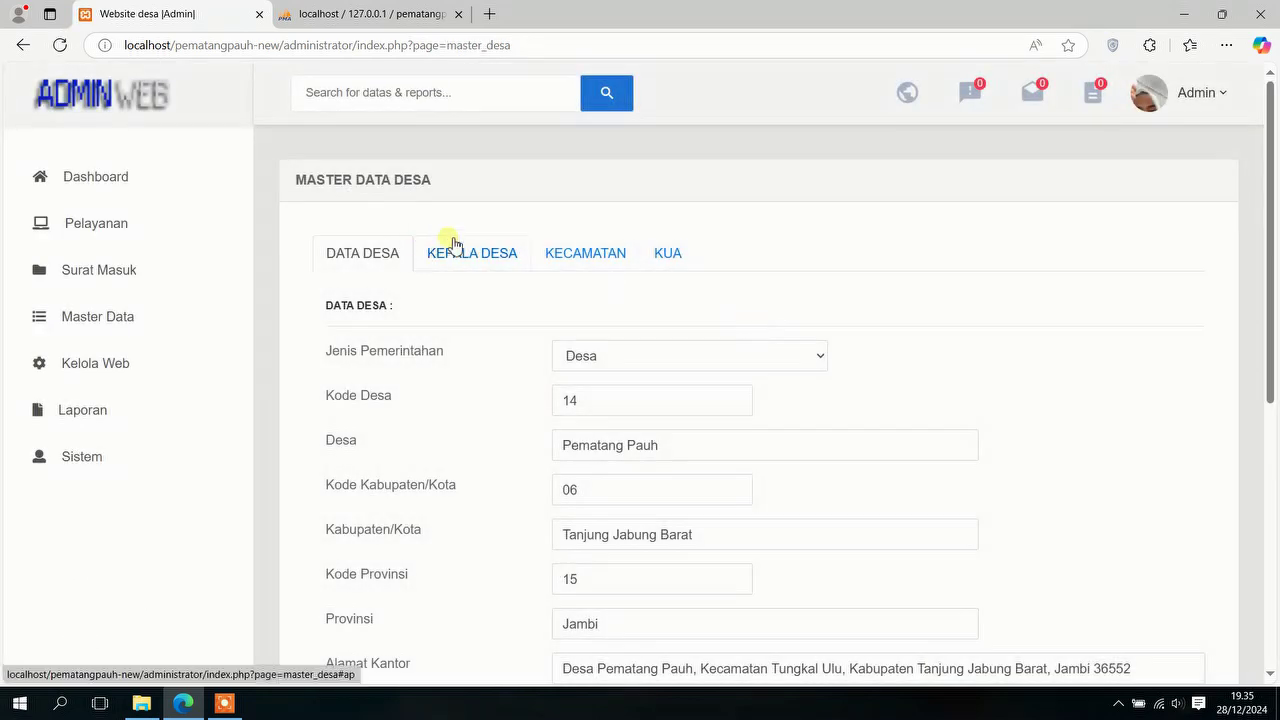
Step: Cycle twice through the Data Desa, Kepala Desa, Kecamatan and KUA tabs, then open Master Data > Penduduk
scroll(540, 344, "down", 1)
scroll(600, 380, "down", 5)
scroll(637, 414, "up", 5)
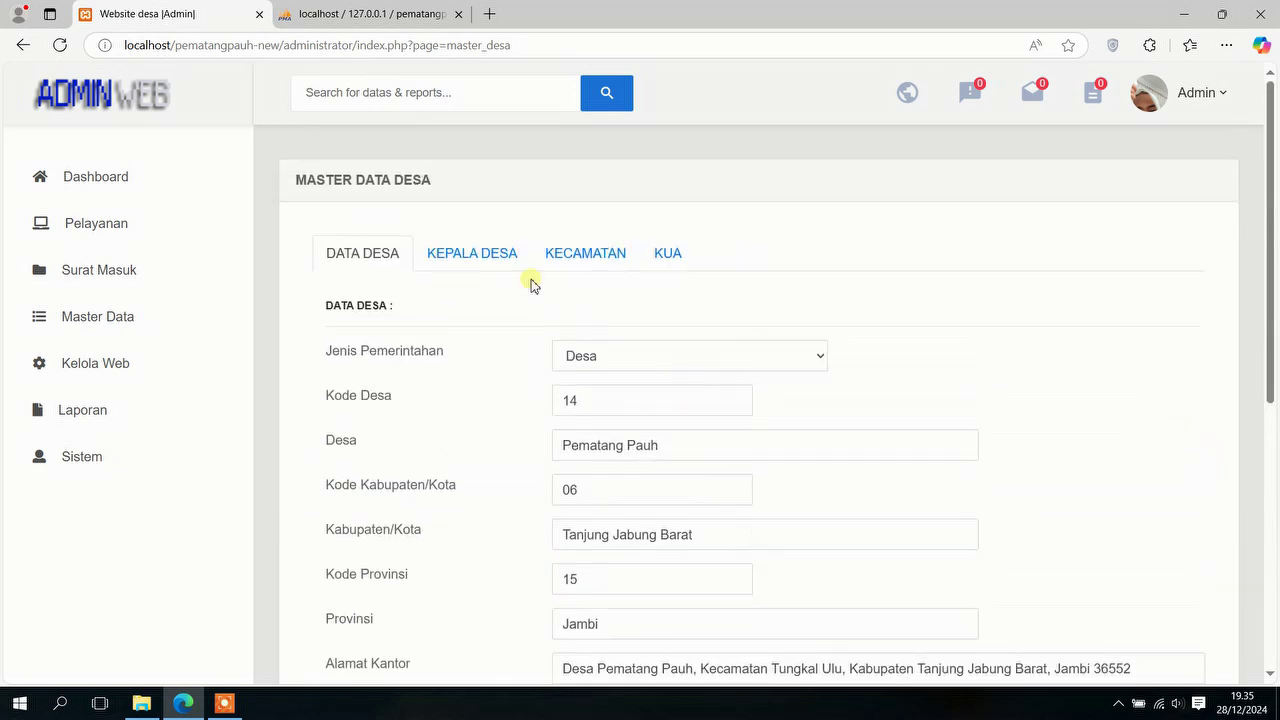
left_click(499, 262)
left_click(622, 268)
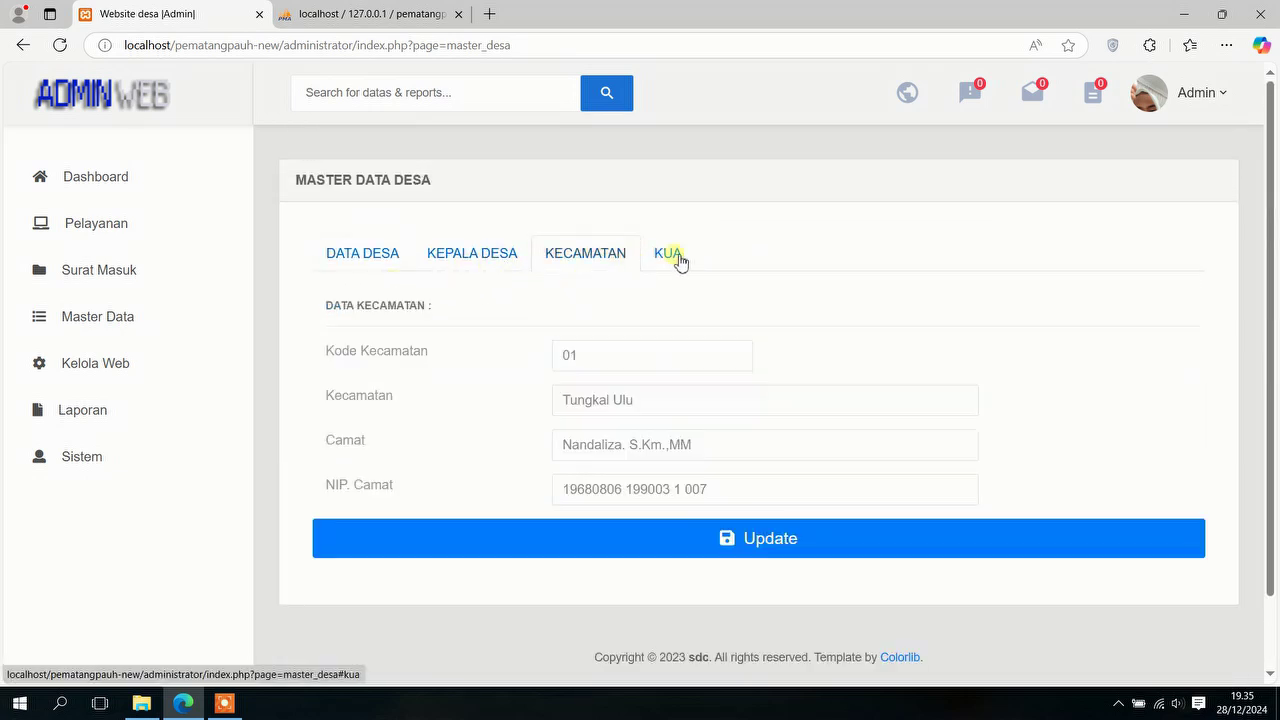
left_click(646, 266)
left_click(380, 252)
left_click(522, 266)
left_click(594, 260)
left_click(679, 253)
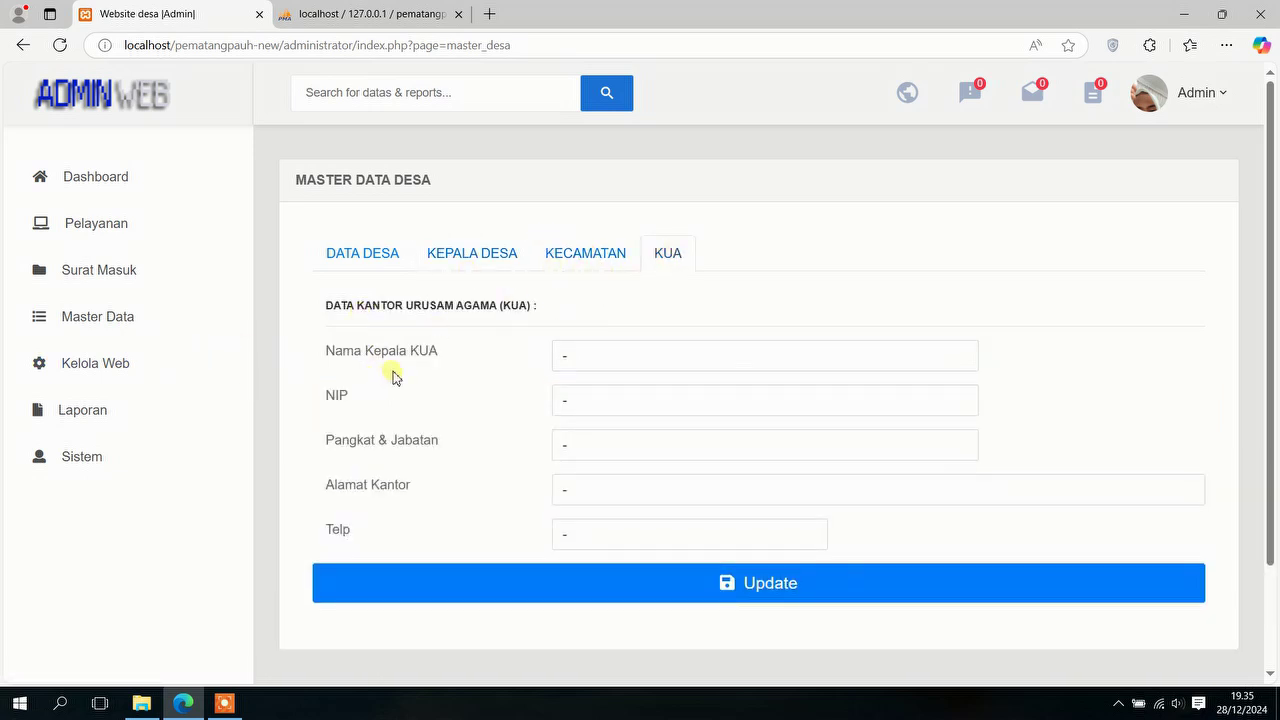
left_click(131, 320)
left_click(117, 406)
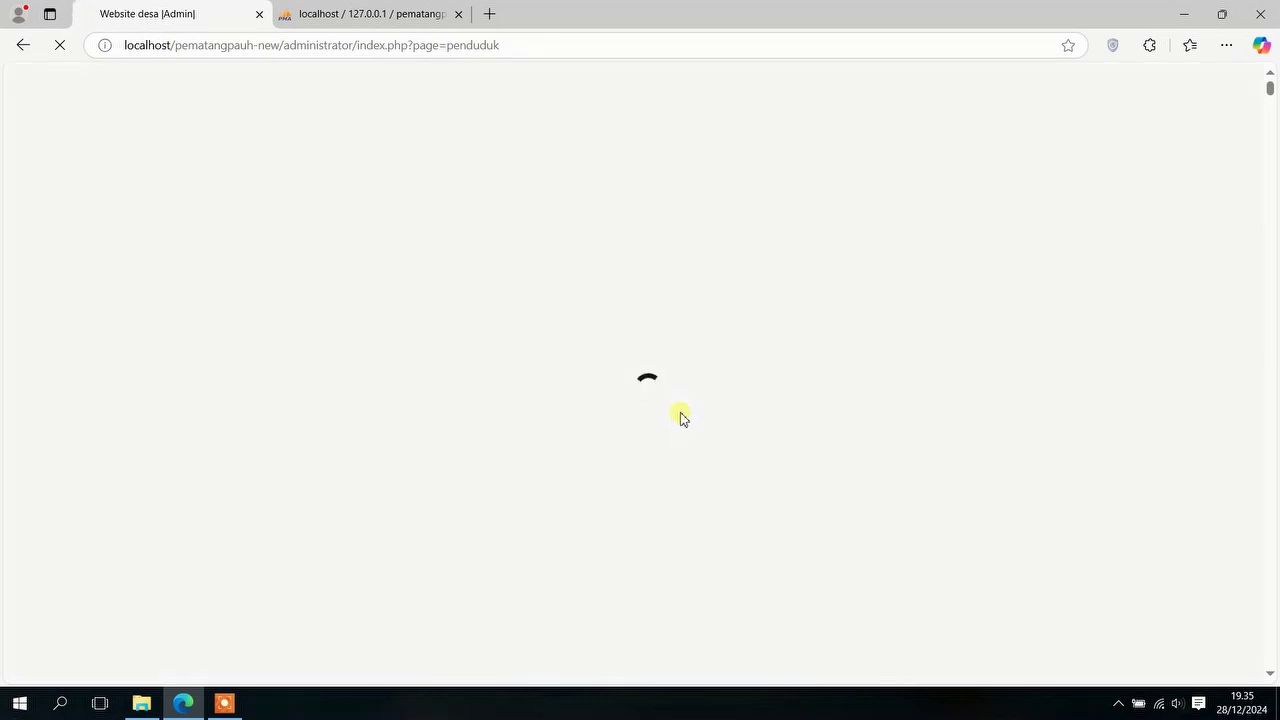
Step: Scroll the Data Penduduk table and review the Tambah Data form, then open Import Data Penduduk
scroll(680, 415, "down", 1)
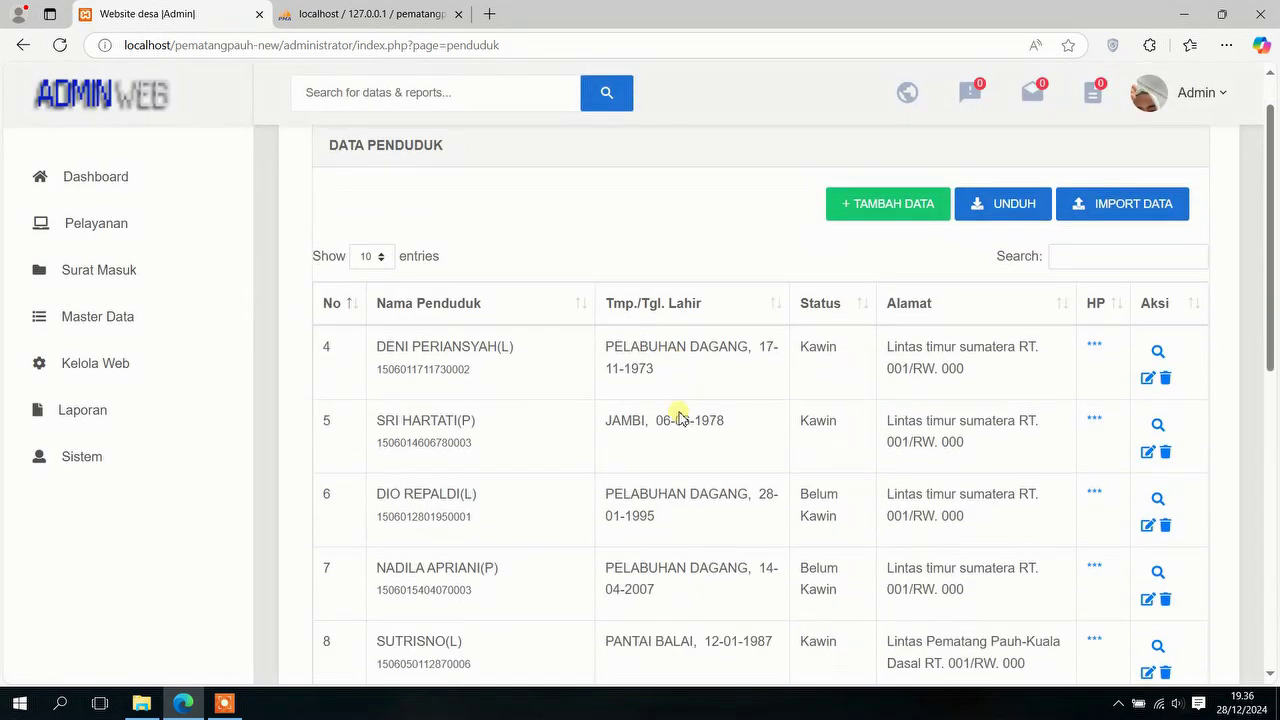
scroll(680, 417, "up", 1)
scroll(816, 395, "down", 6)
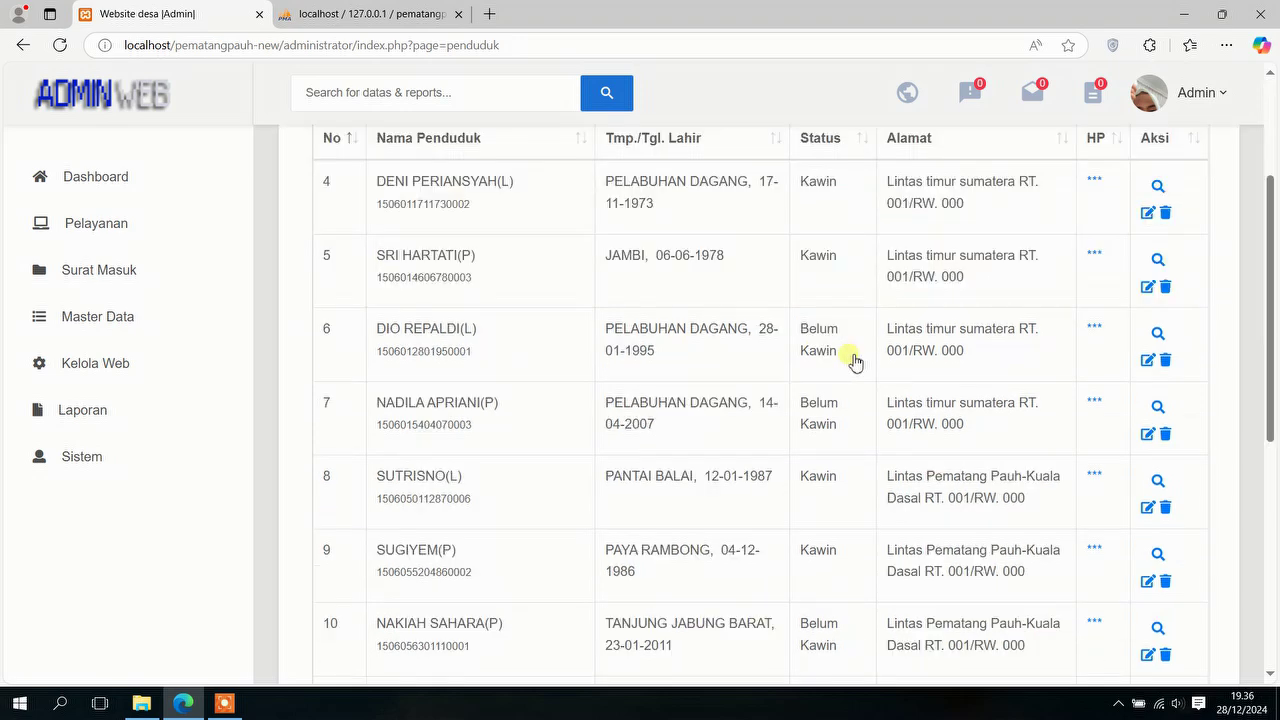
scroll(849, 360, "up", 6)
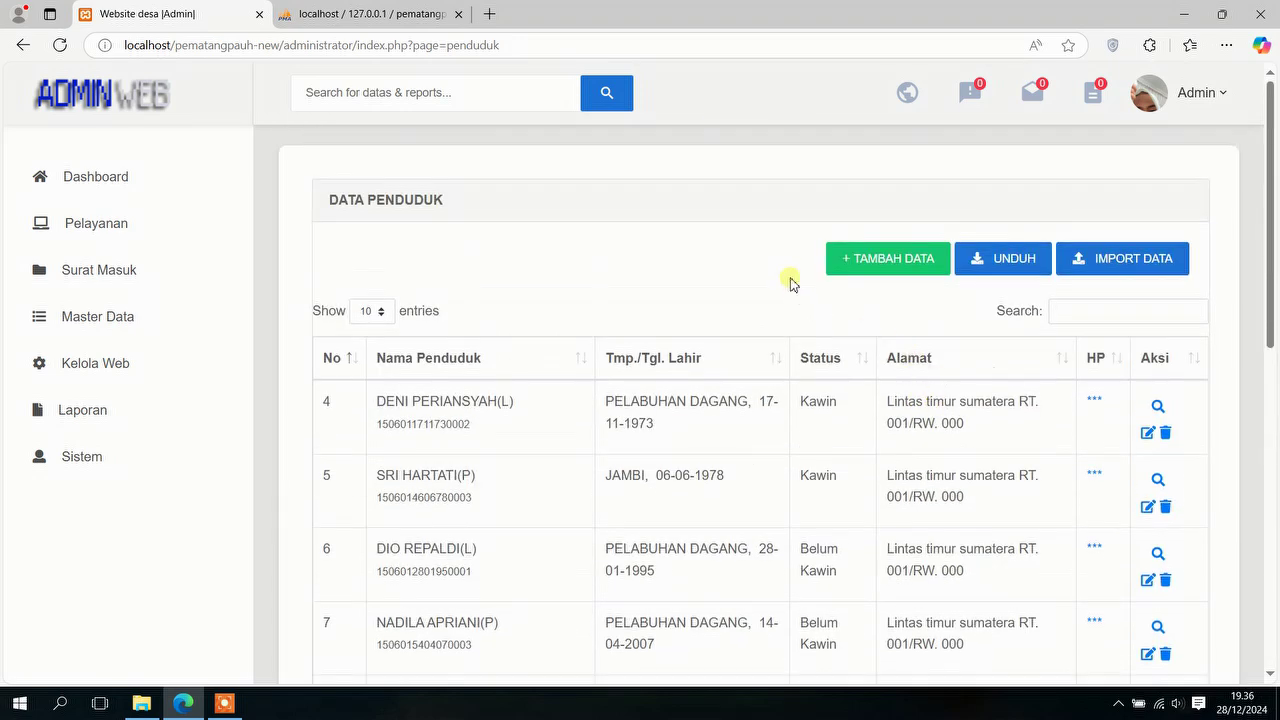
left_click(907, 262)
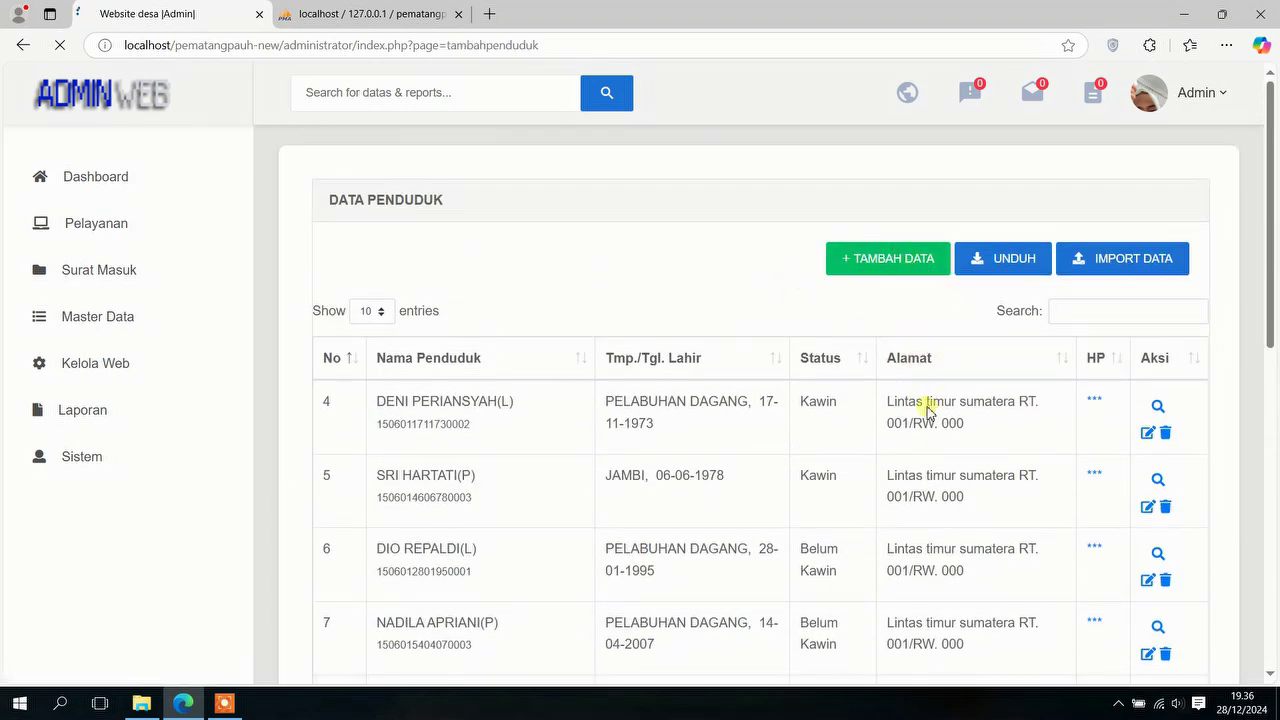
scroll(700, 320, "down", 3)
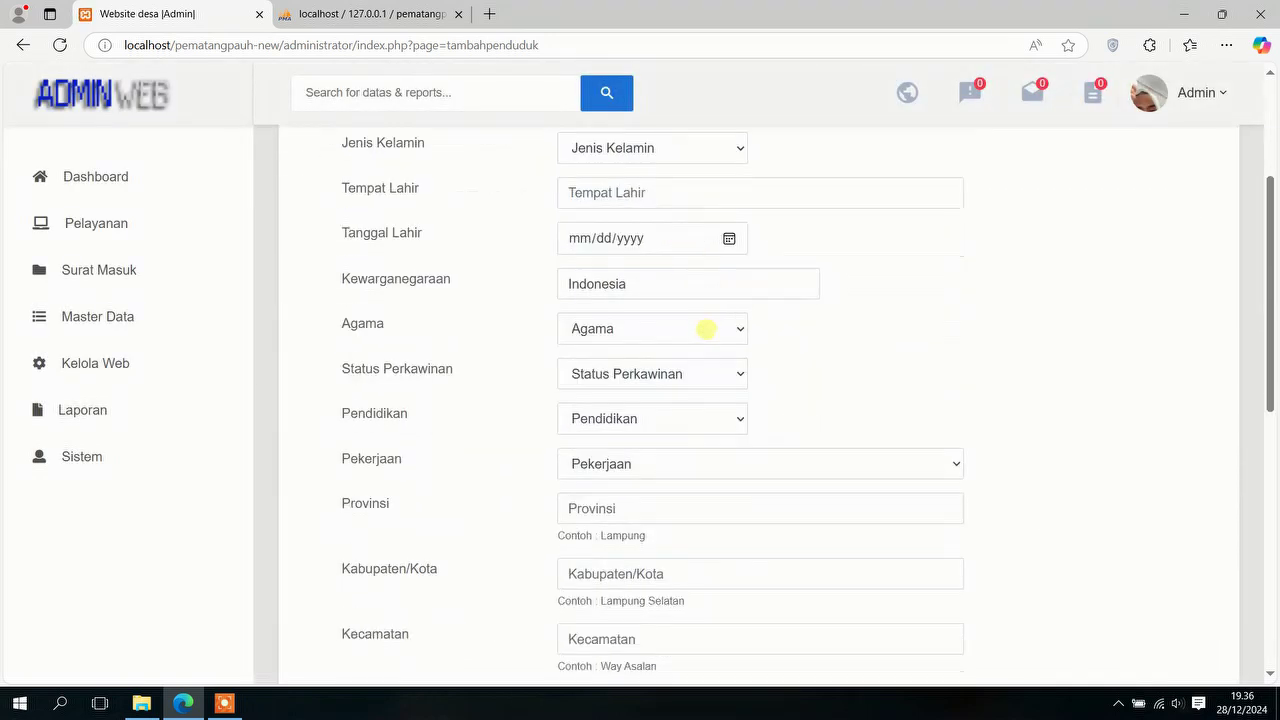
left_click(20, 44)
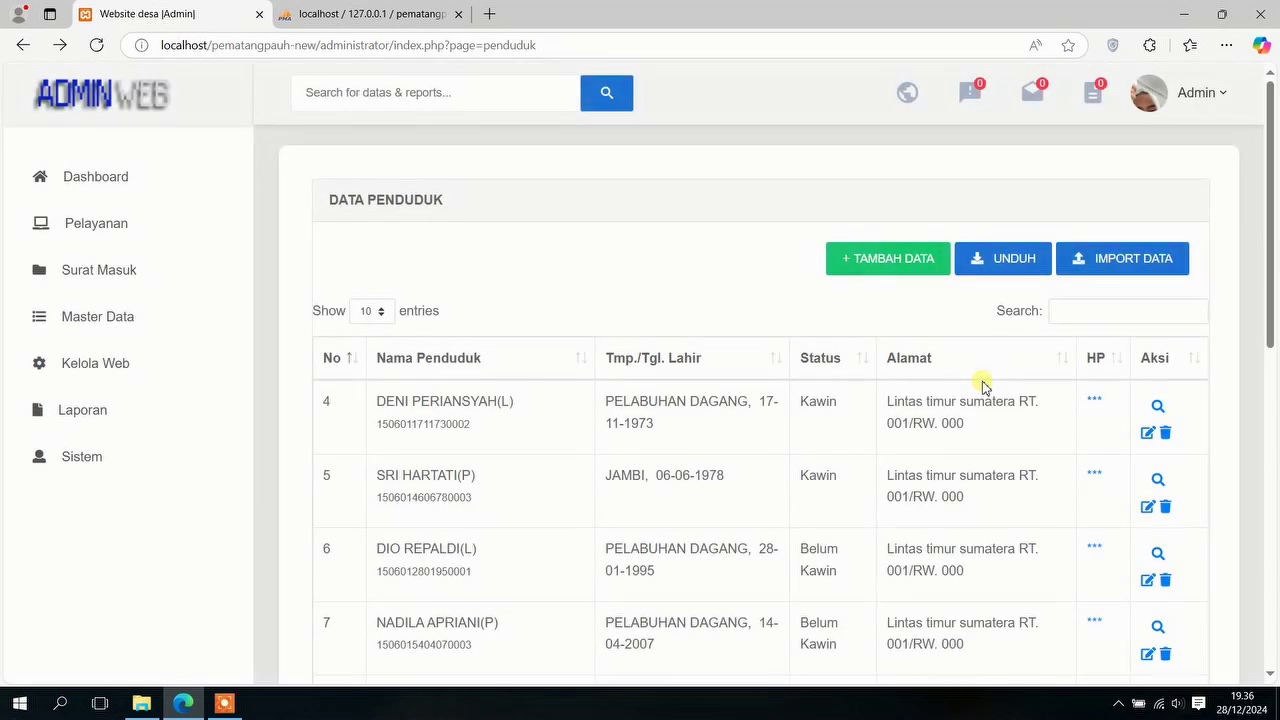
left_click(1102, 265)
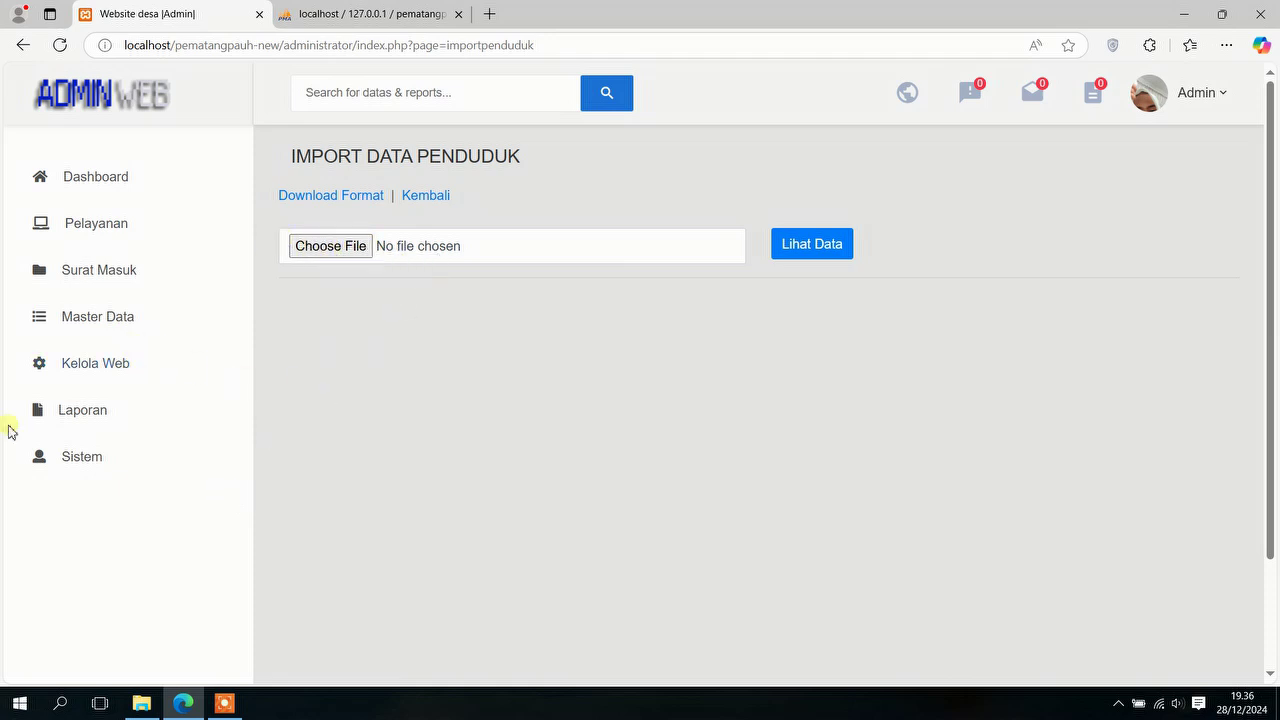
Step: Open Master Data > Monografi Desa and look over the empty village monograph table
left_click(132, 330)
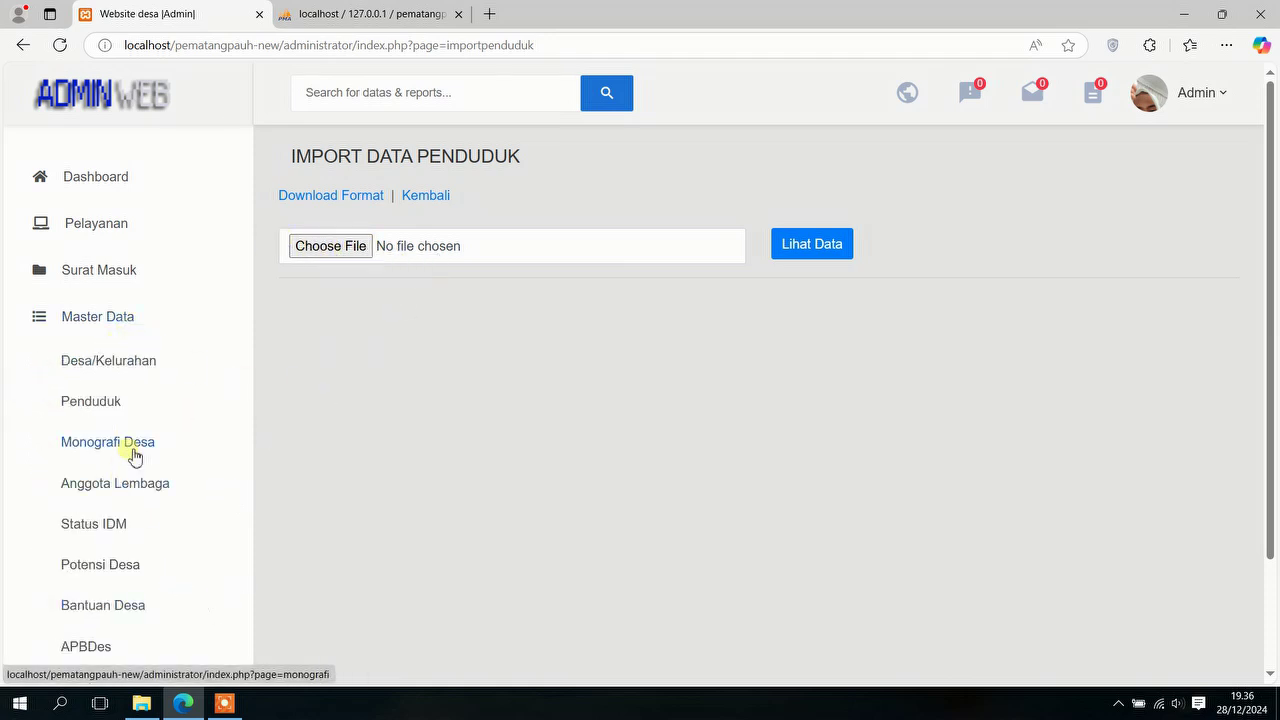
left_click(133, 453)
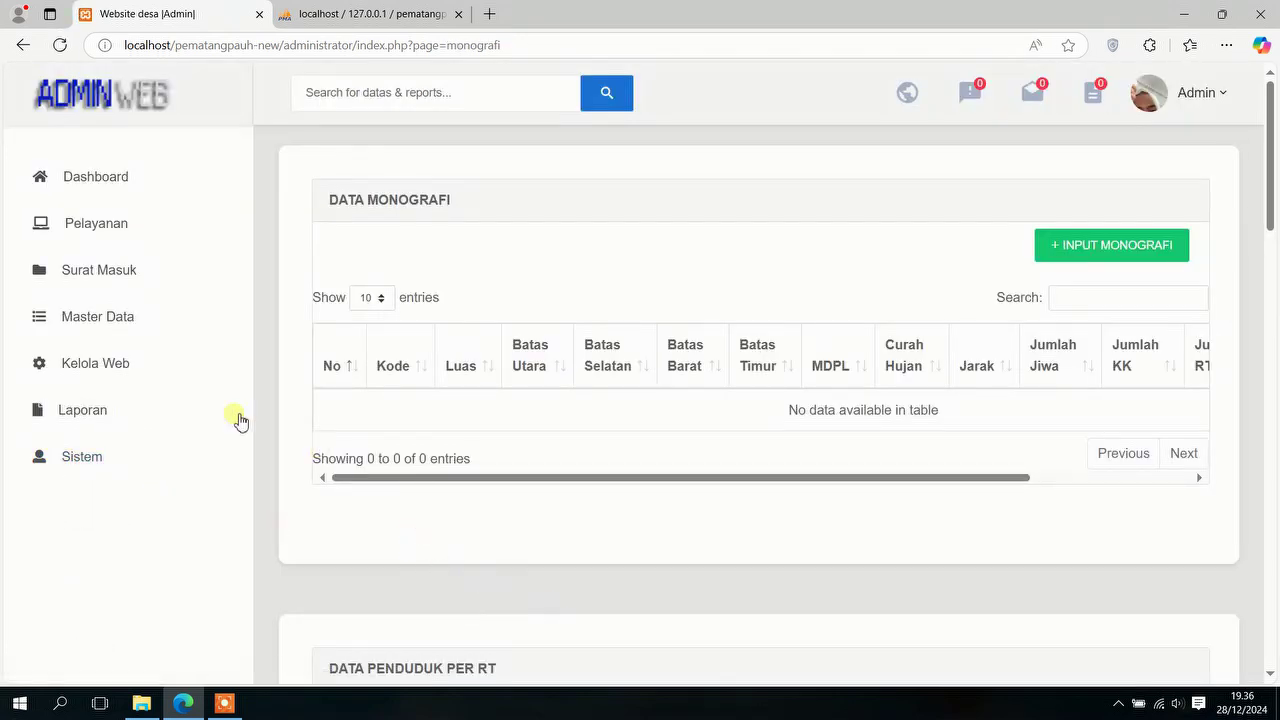
left_click(133, 322)
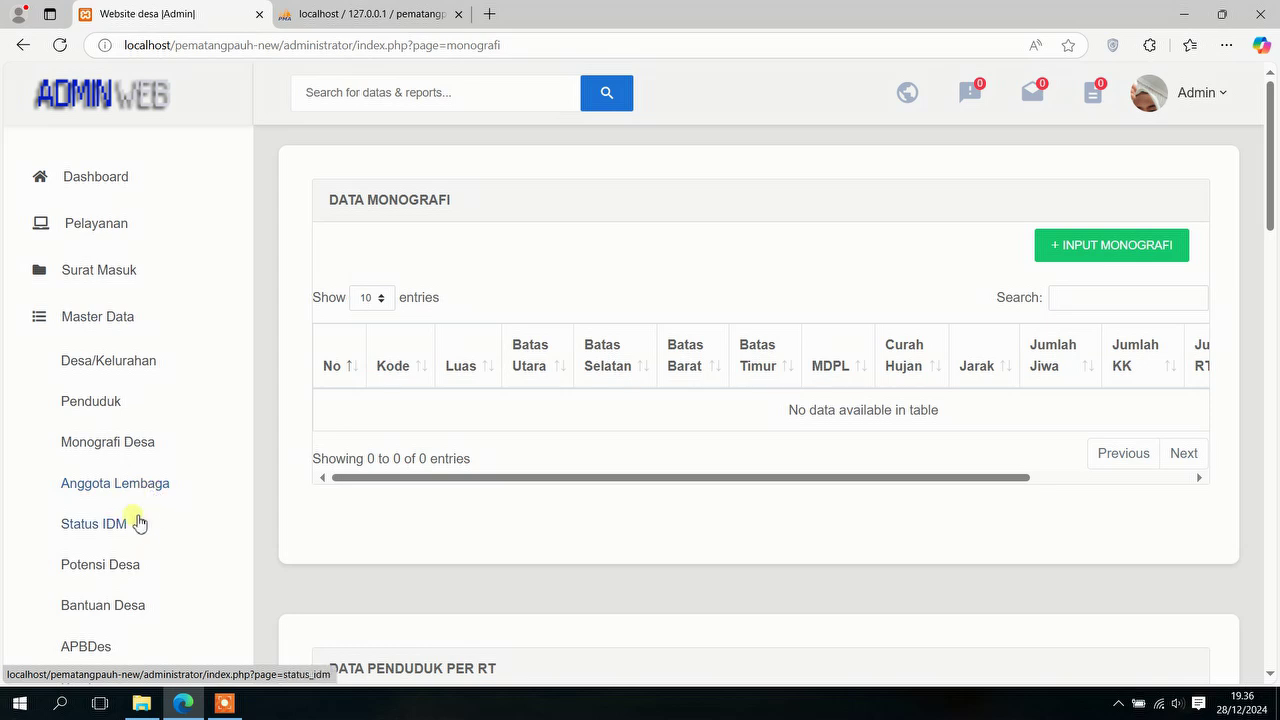
scroll(122, 575, "down", 3)
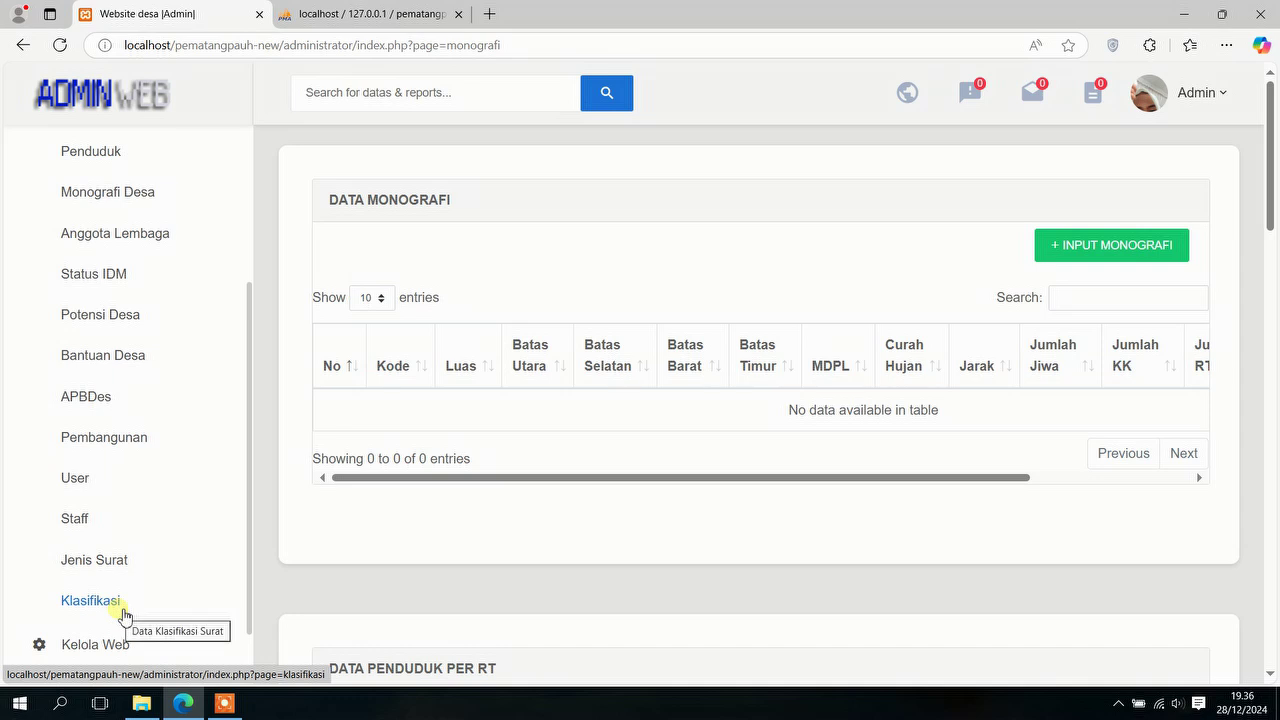
scroll(86, 270, "up", 3)
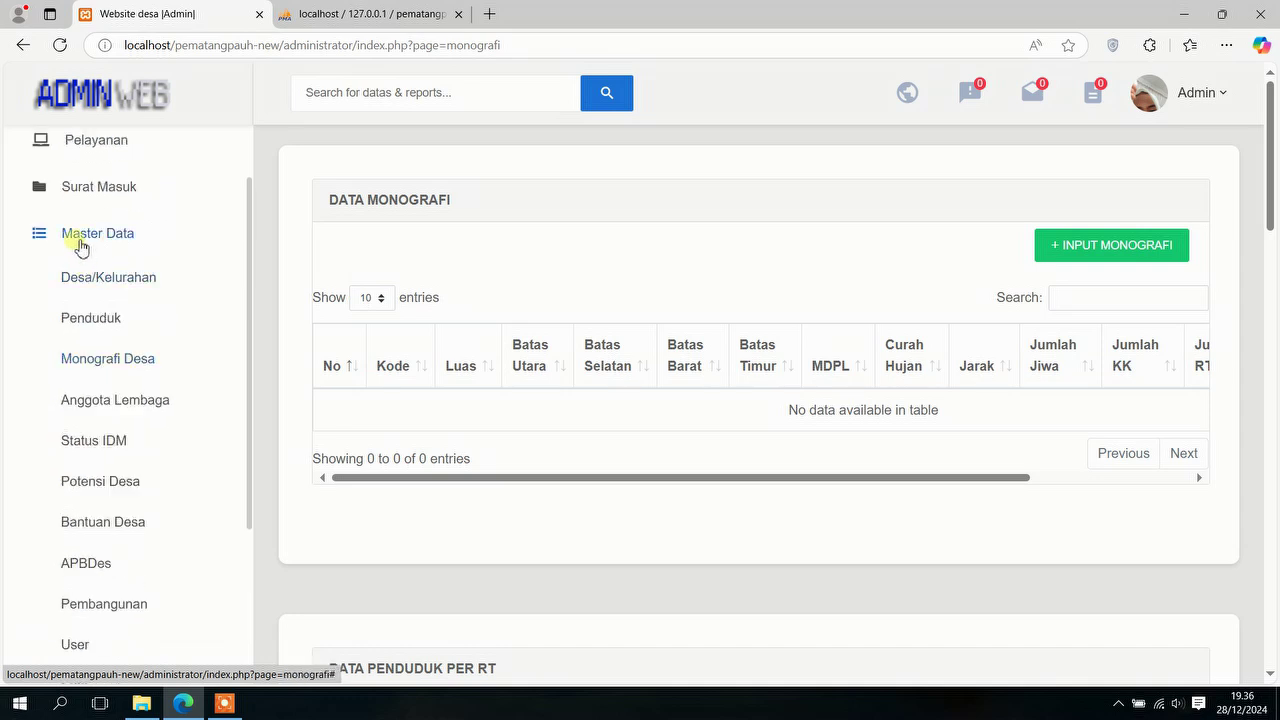
Step: Collapse Master Data and go to Kelola Web > Profile Web
left_click(80, 240)
left_click(94, 284)
left_click(115, 323)
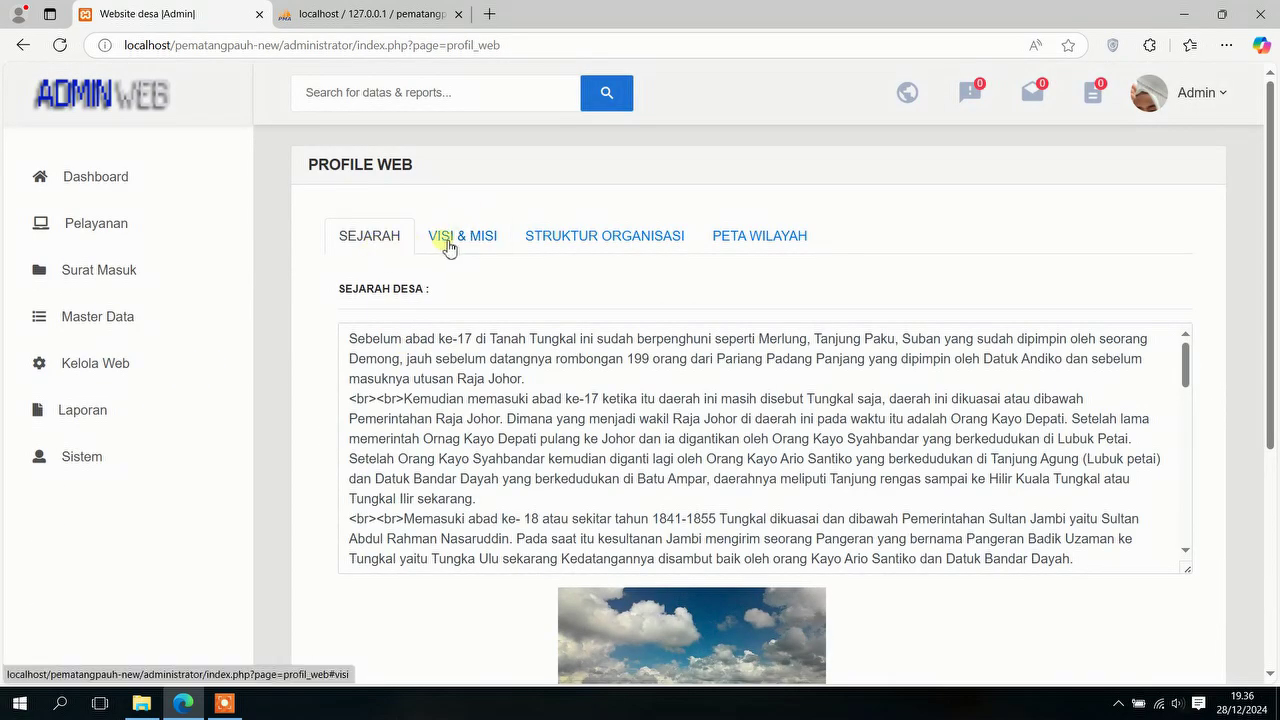
Step: View the vision-mission, organisation chart and area map tabs, plus Sambutan Kades and Profil Kades
left_click(448, 245)
left_click(593, 245)
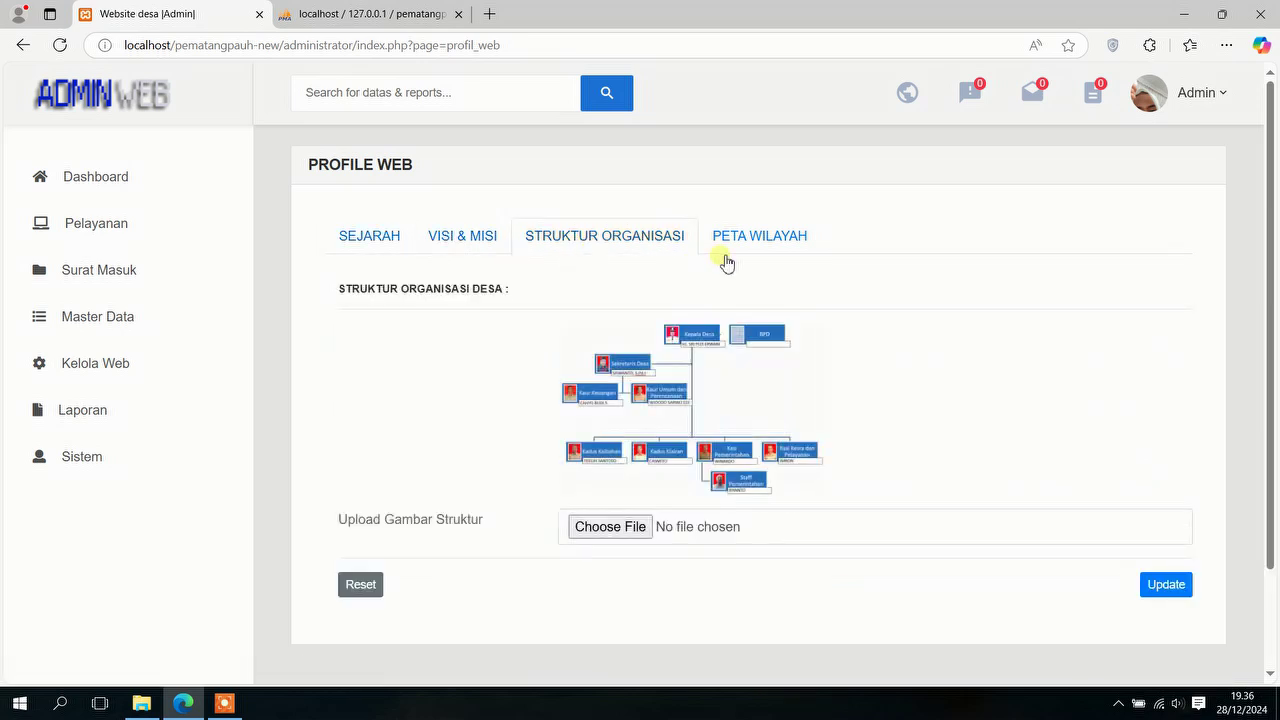
left_click(746, 249)
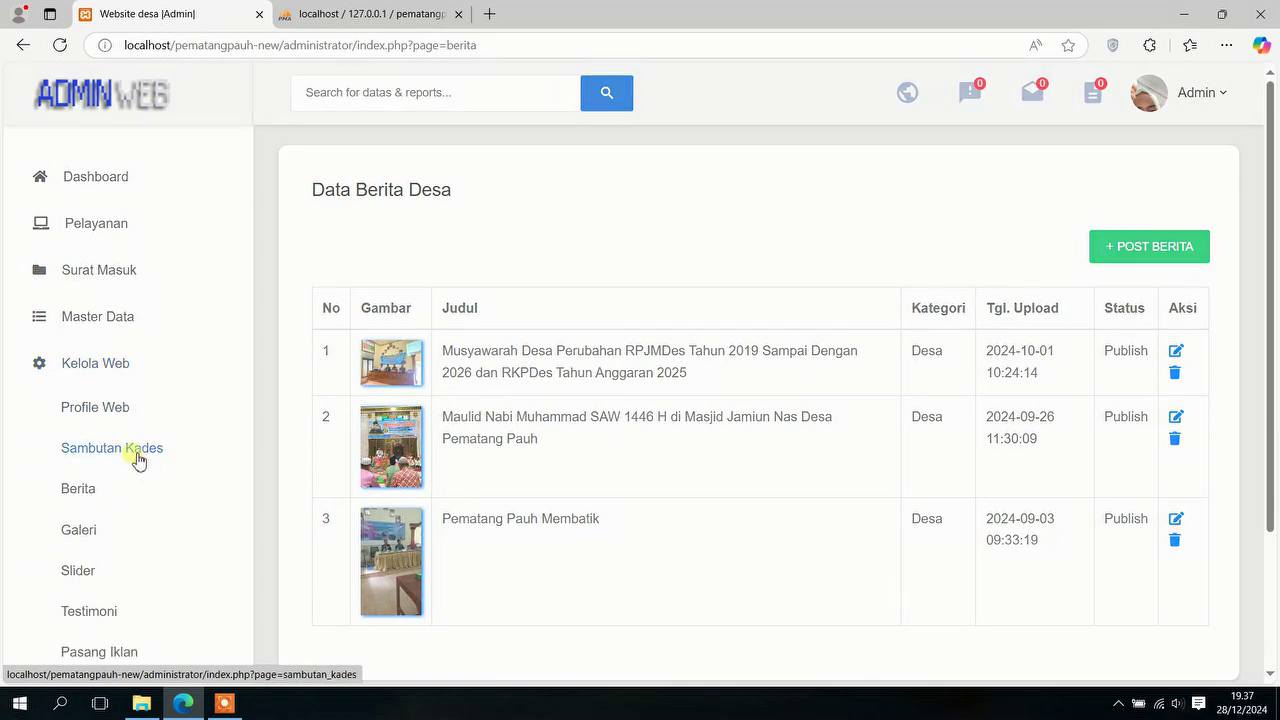
left_click(138, 458)
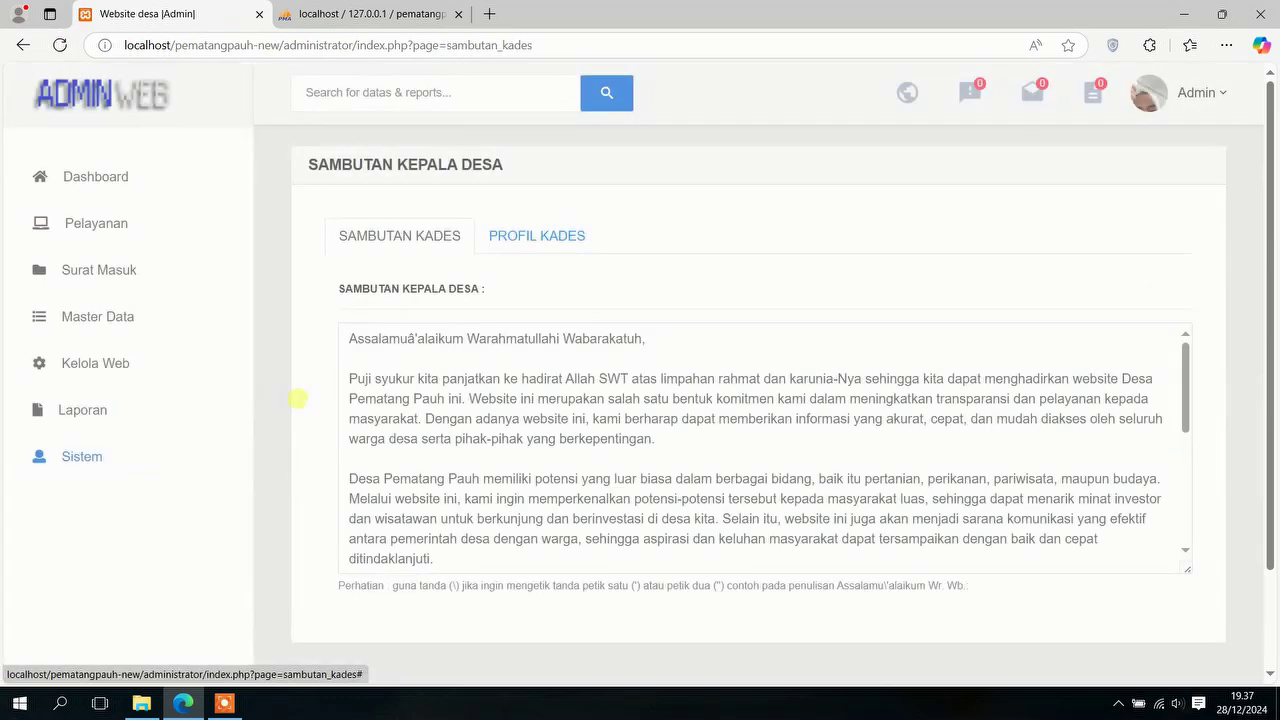
left_click(549, 248)
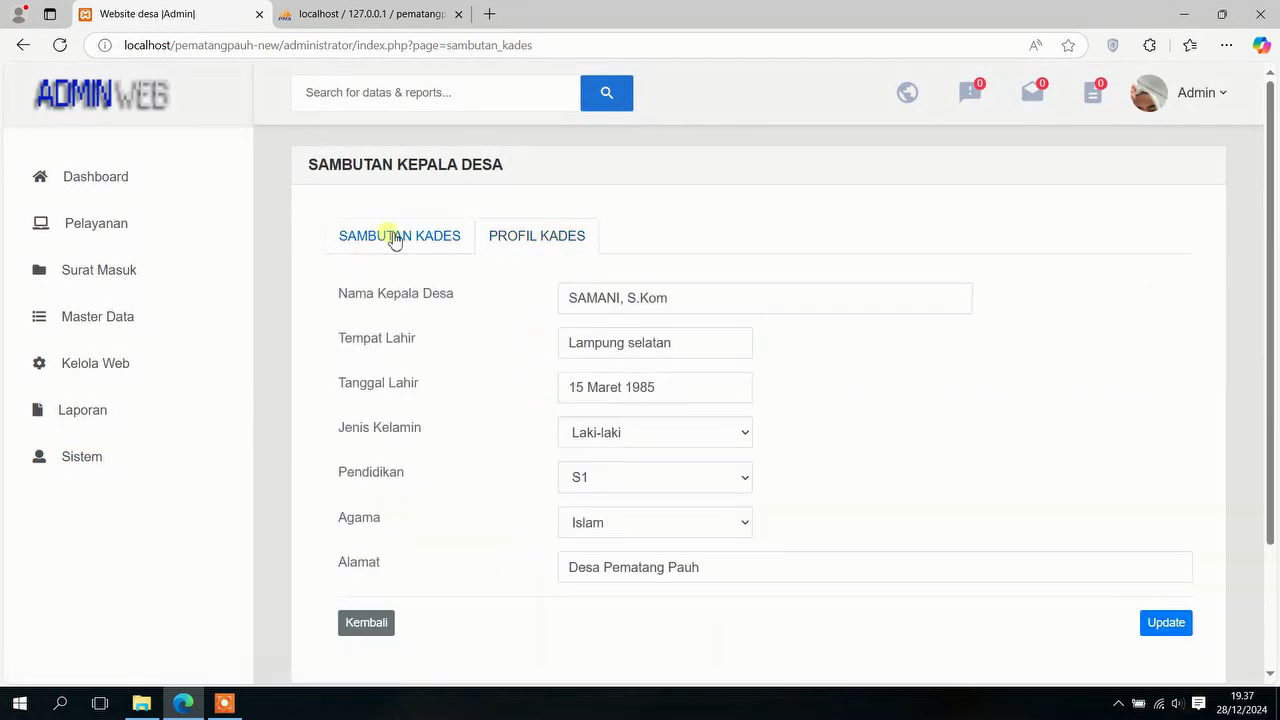
left_click(396, 240)
Step: Browse the Berita news list and the Galeri photo list
left_click(122, 368)
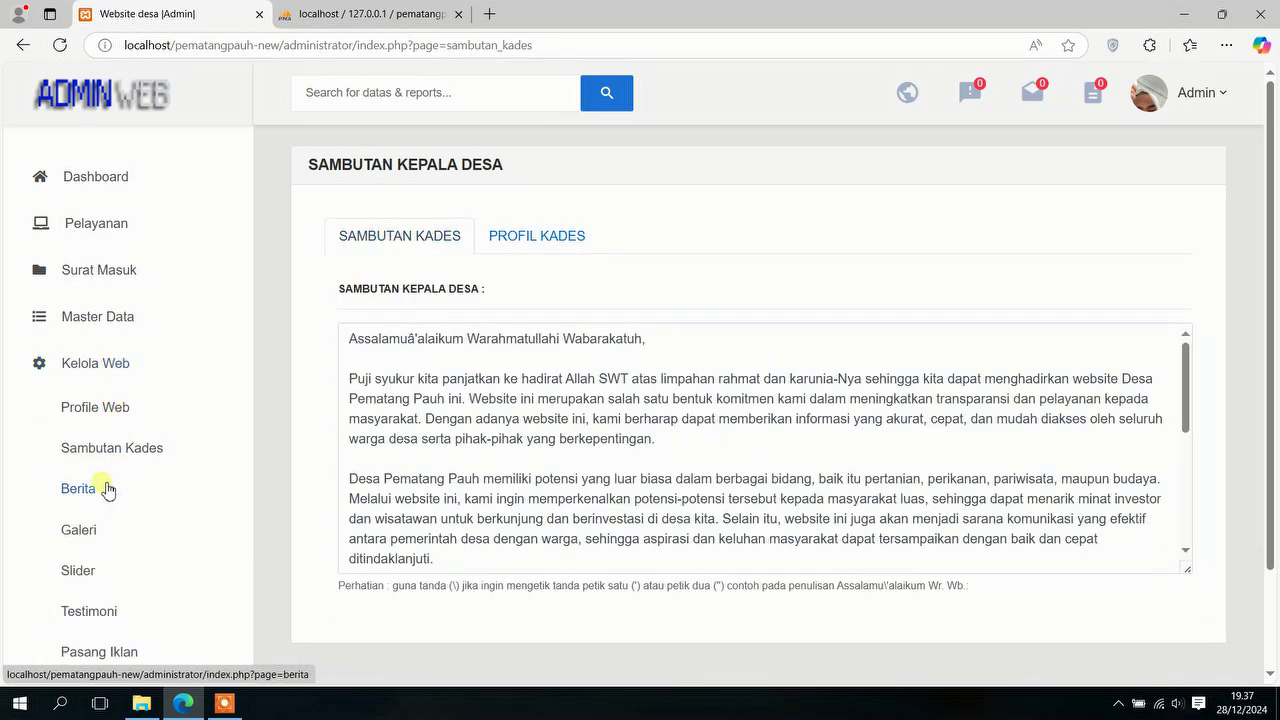
left_click(107, 490)
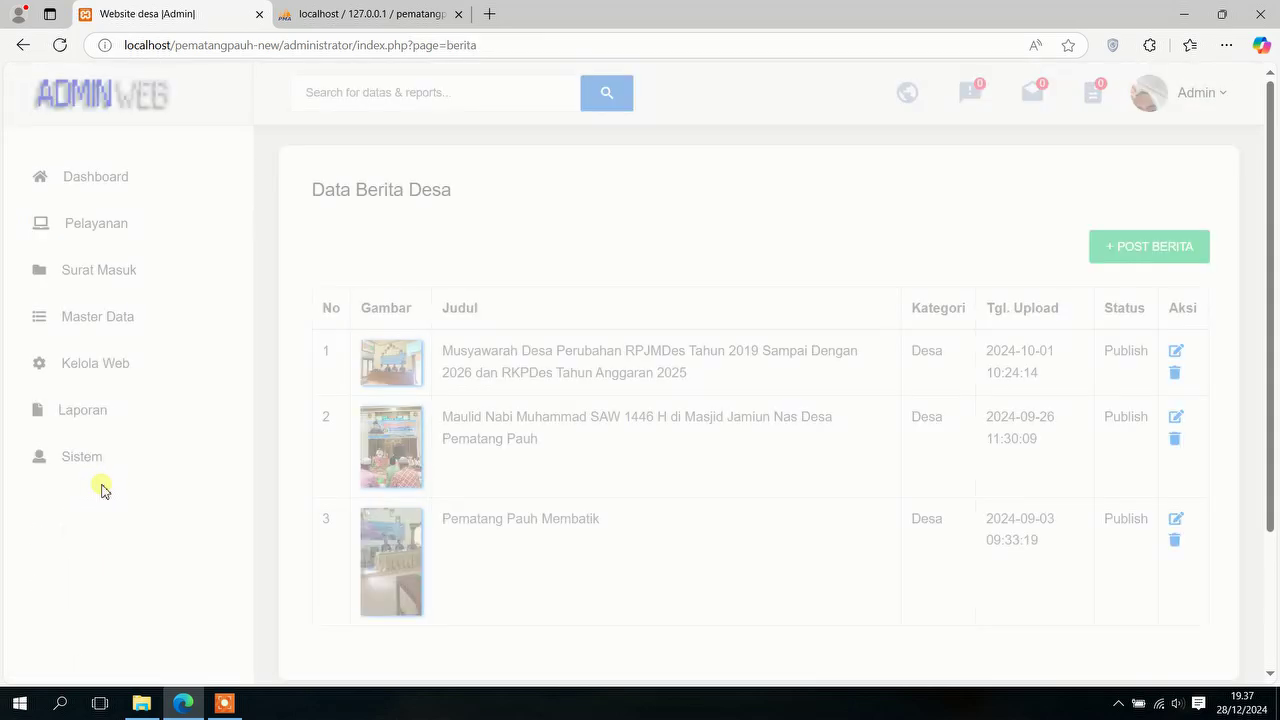
scroll(600, 390, "down", 2)
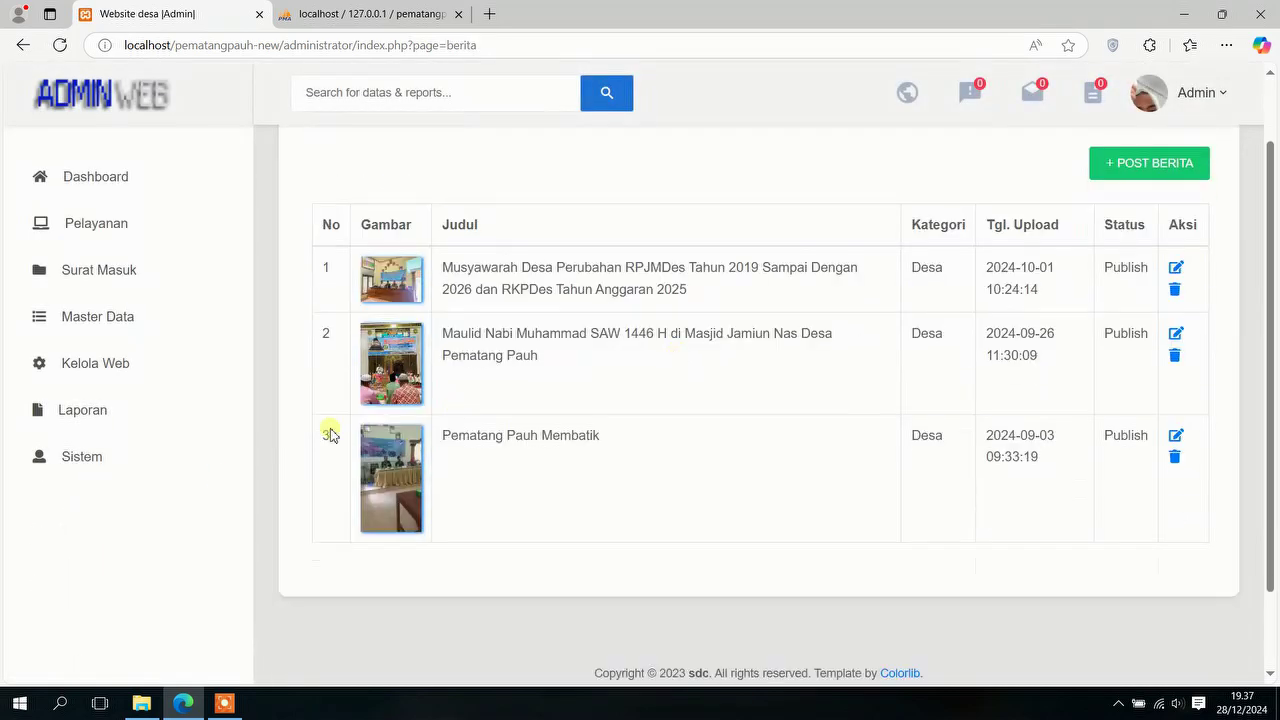
left_click(120, 362)
left_click(98, 529)
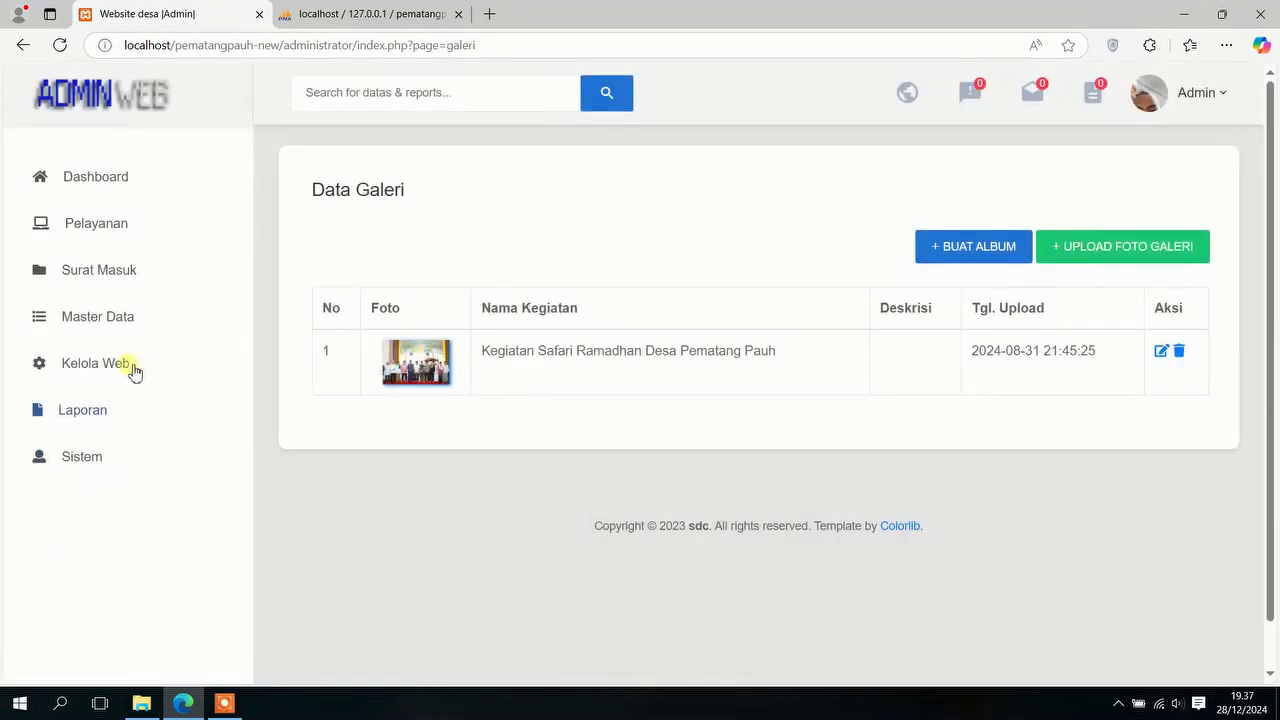
Step: Browse the Slider and Testimoni lists, ending on the Pasang Iklan advertisements list
left_click(133, 375)
left_click(98, 578)
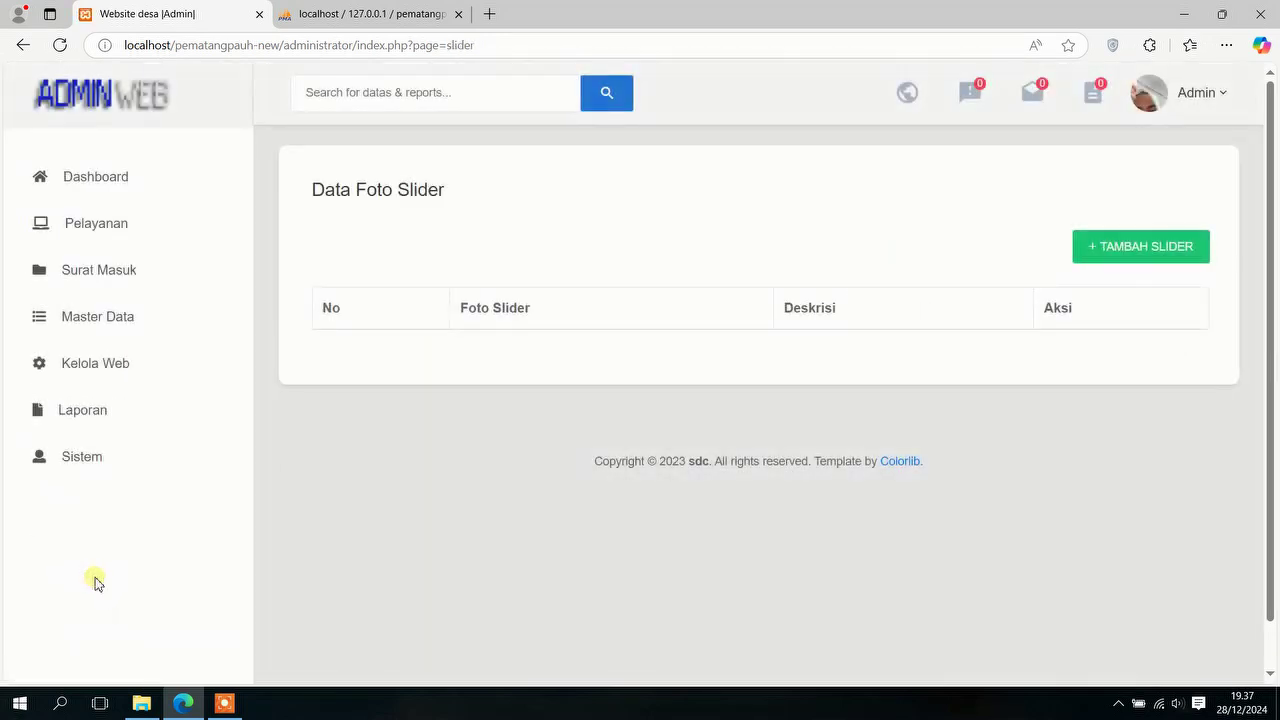
left_click(150, 380)
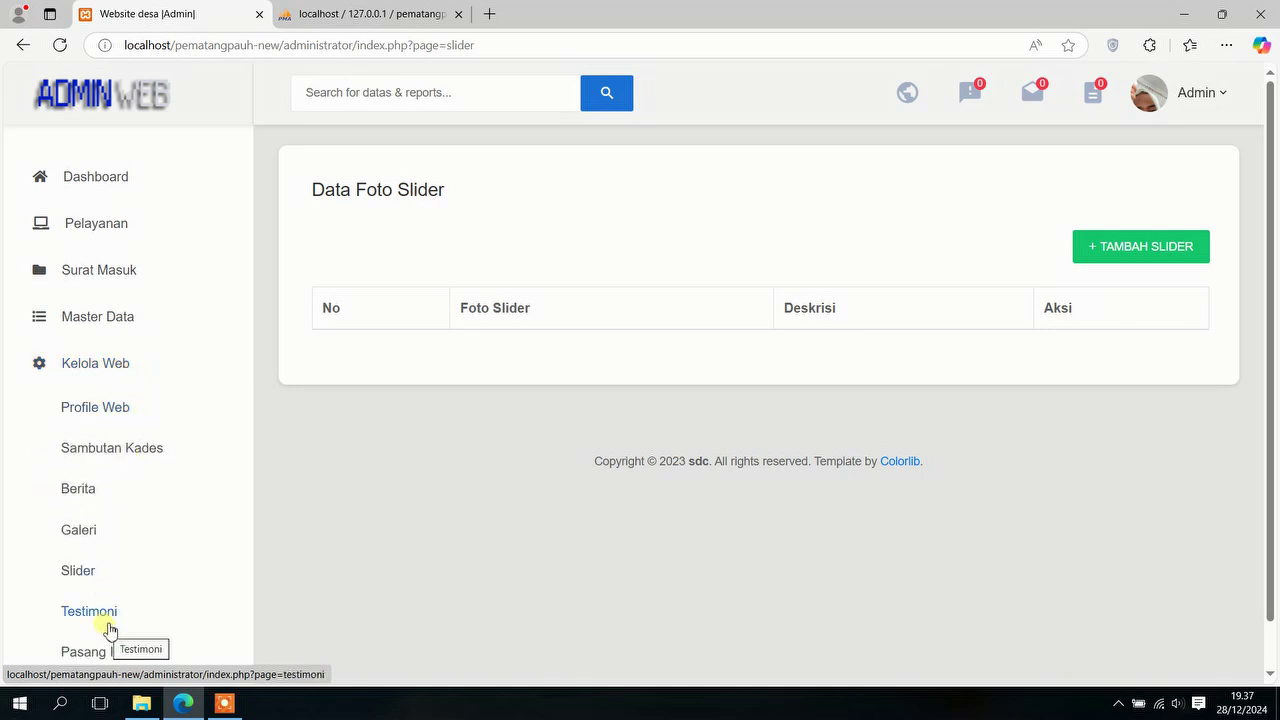
left_click(107, 629)
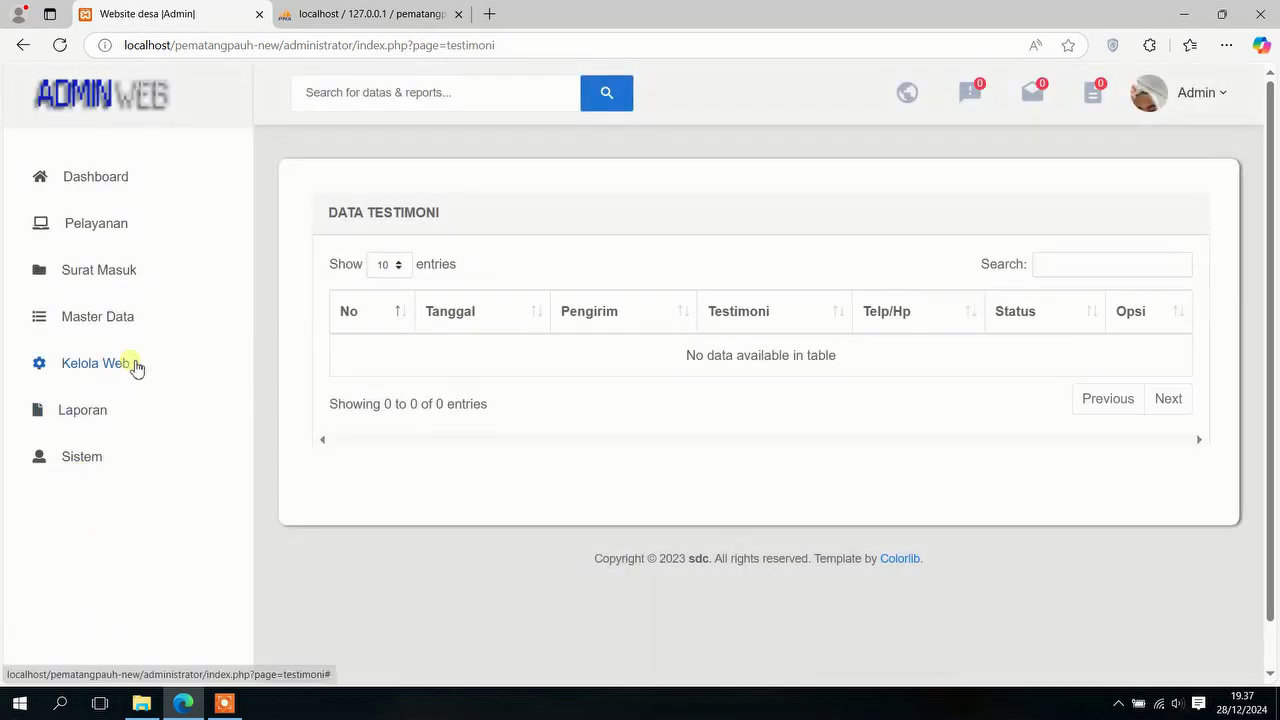
left_click(120, 375)
scroll(96, 620, "down", 1)
left_click(106, 576)
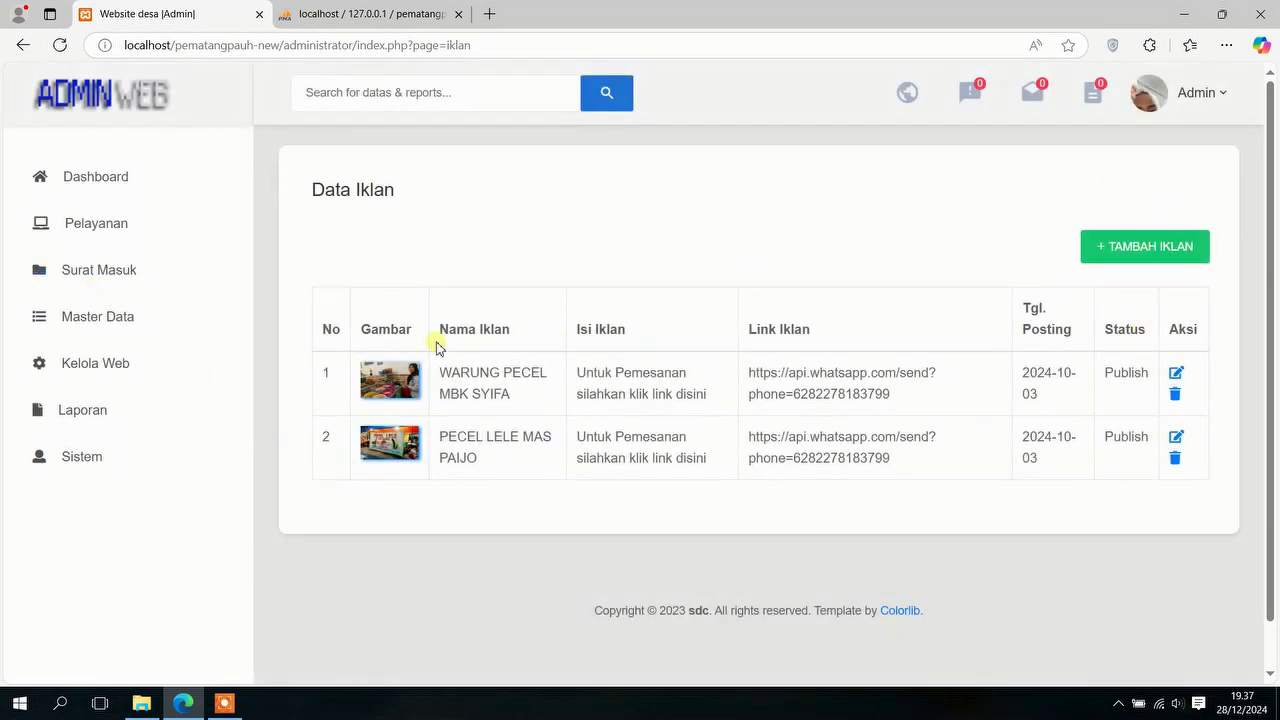
Step: Open the Laporan Surat Keluar report and look through the Jenis Surat options
left_click(65, 412)
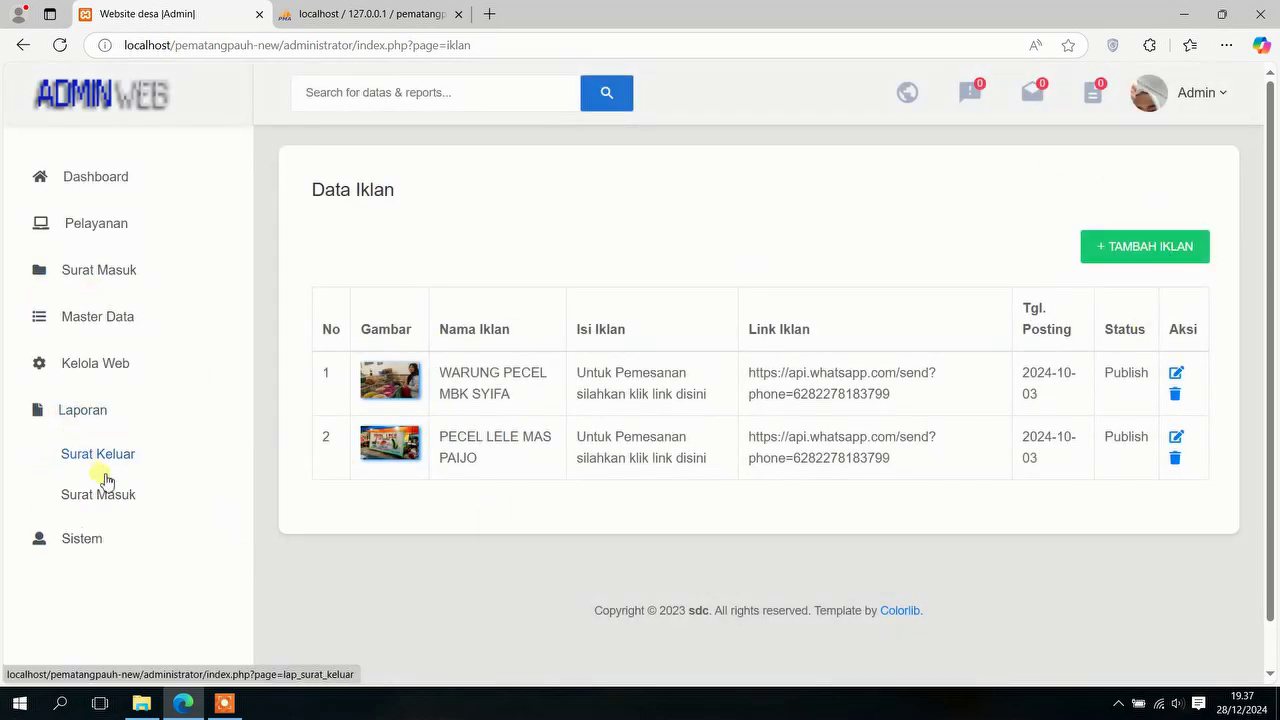
left_click(104, 462)
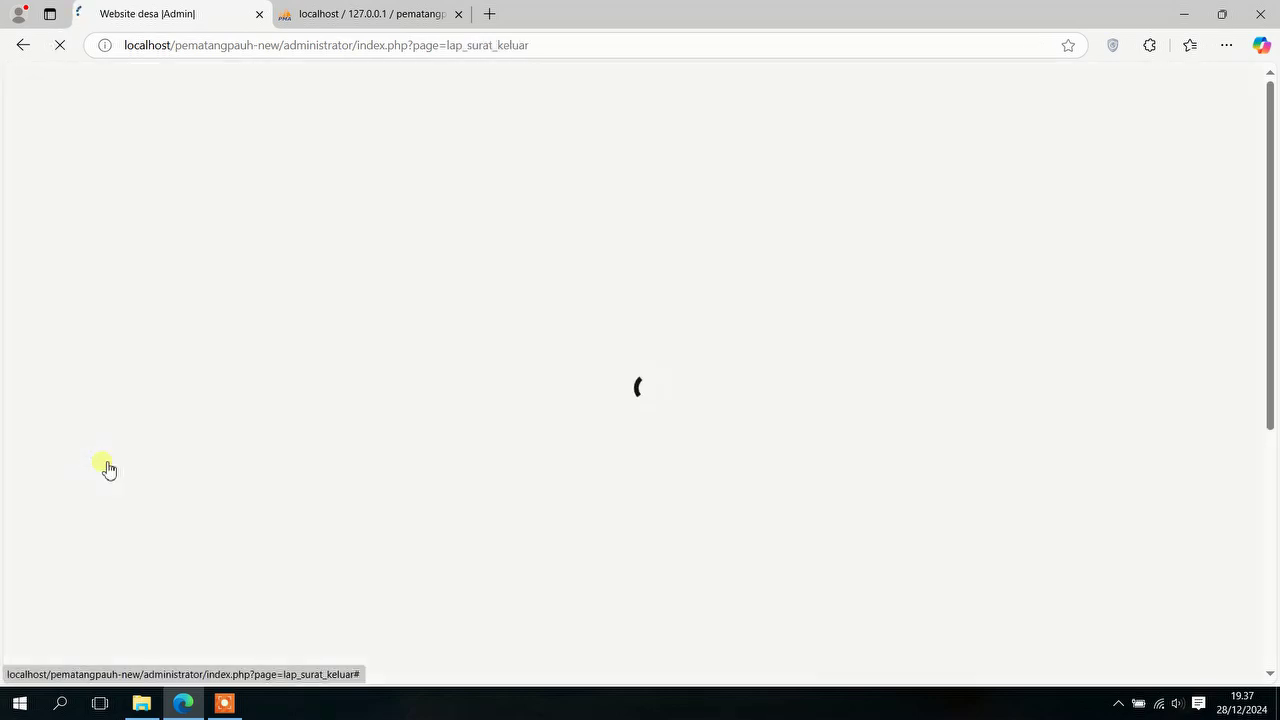
scroll(727, 366, "down", 2)
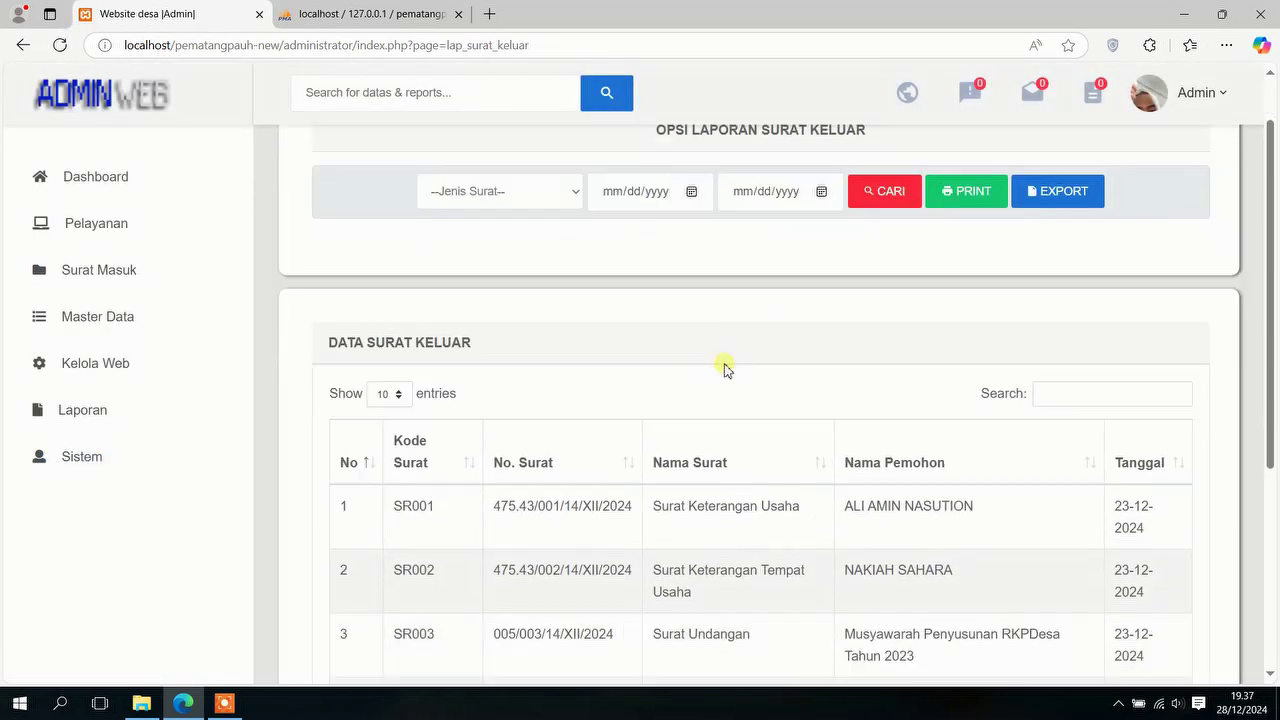
scroll(727, 368, "down", 1)
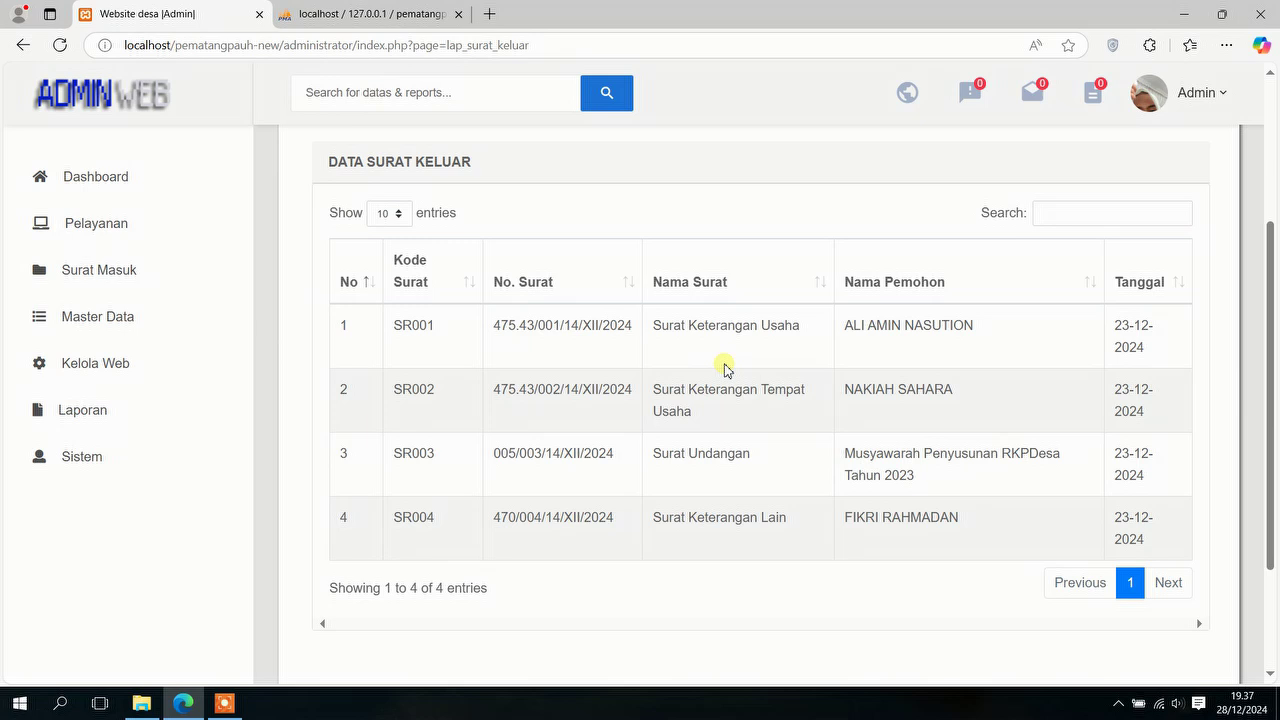
scroll(727, 368, "up", 3)
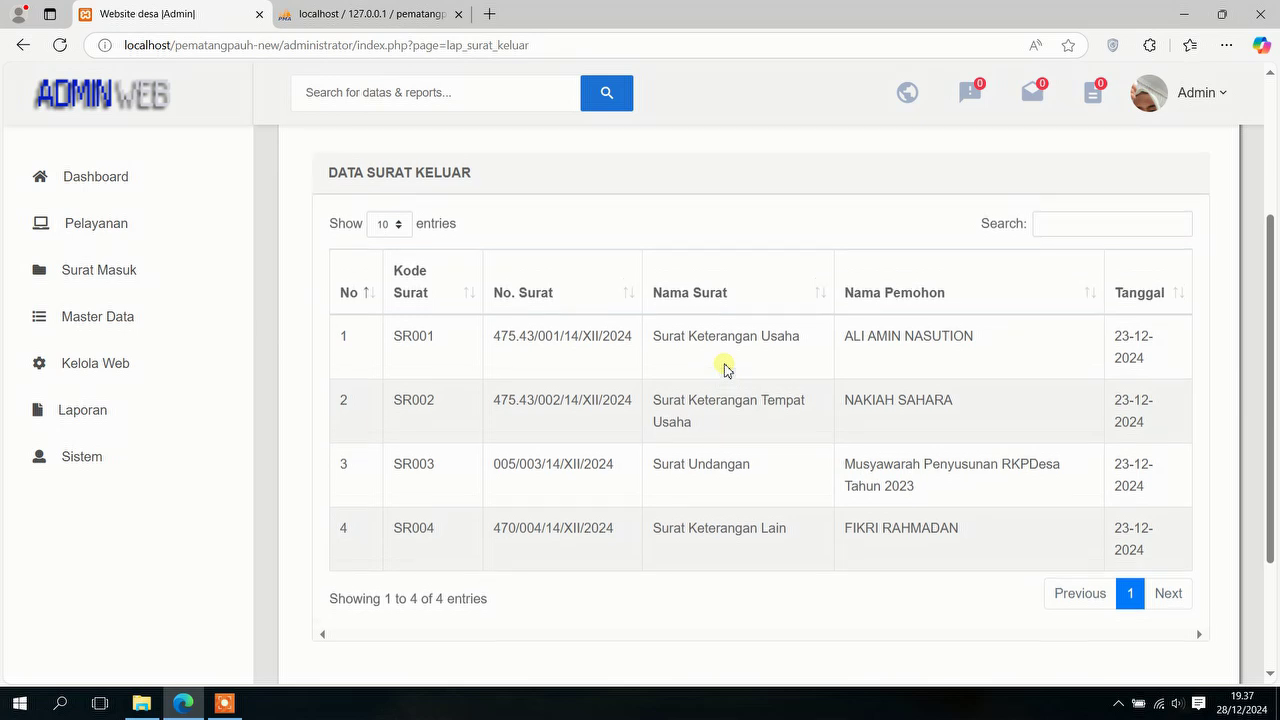
left_click(557, 263)
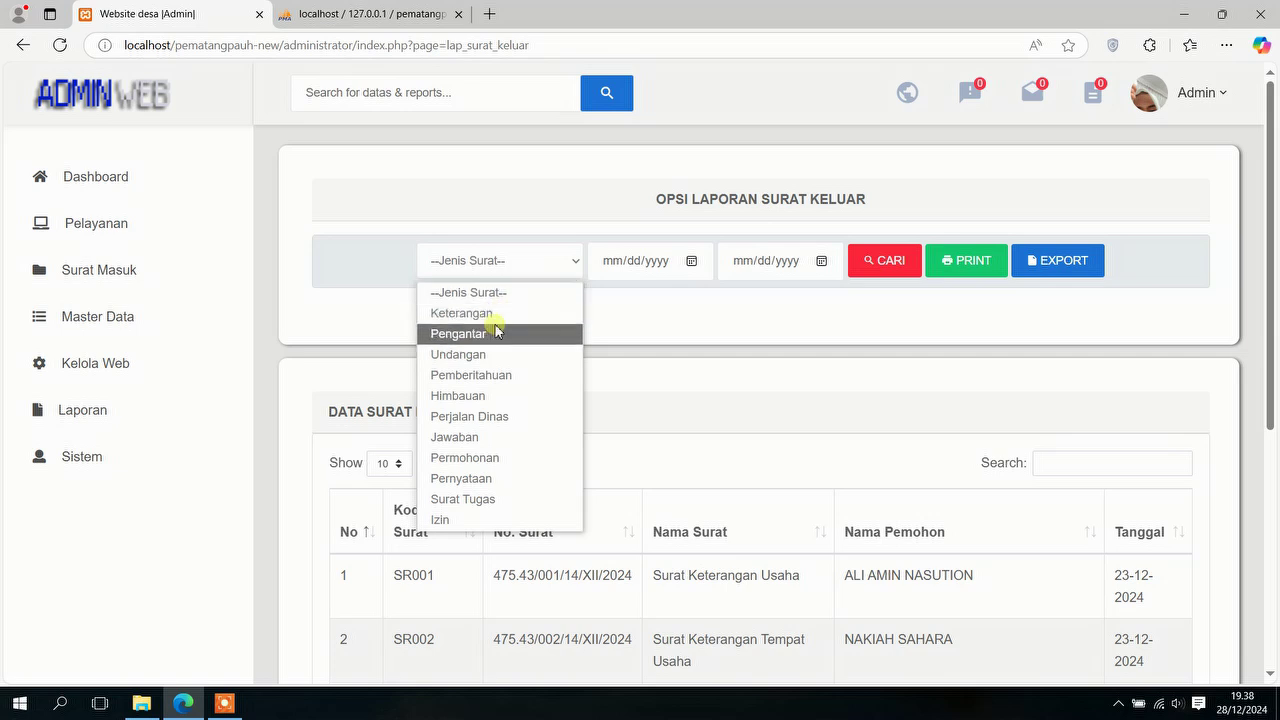
left_click(614, 322)
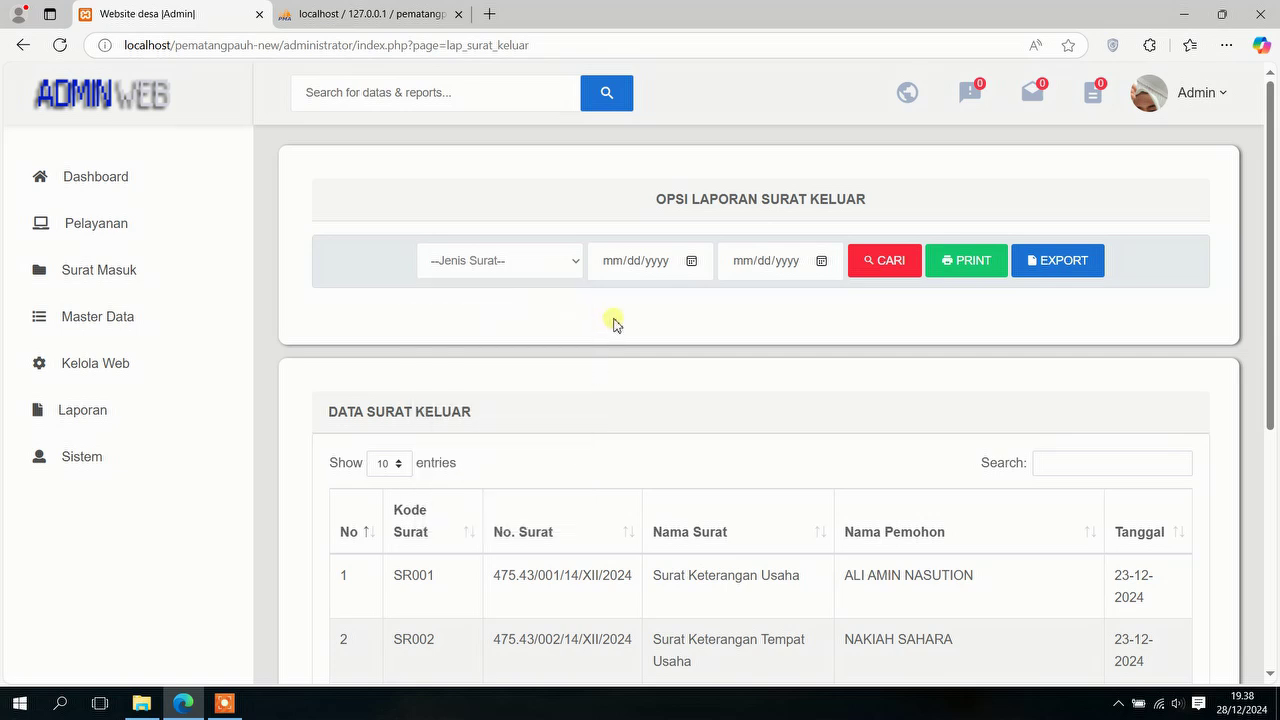
left_click(569, 266)
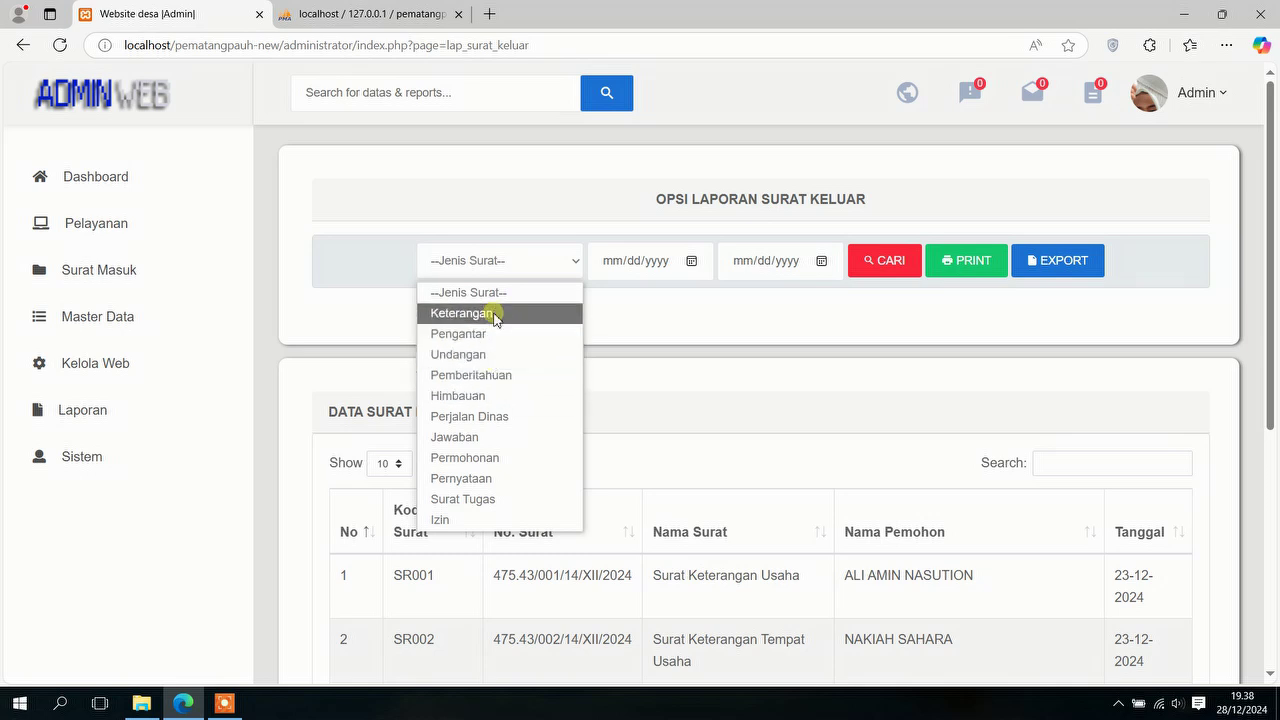
left_click(620, 314)
scroll(569, 423, "down", 2)
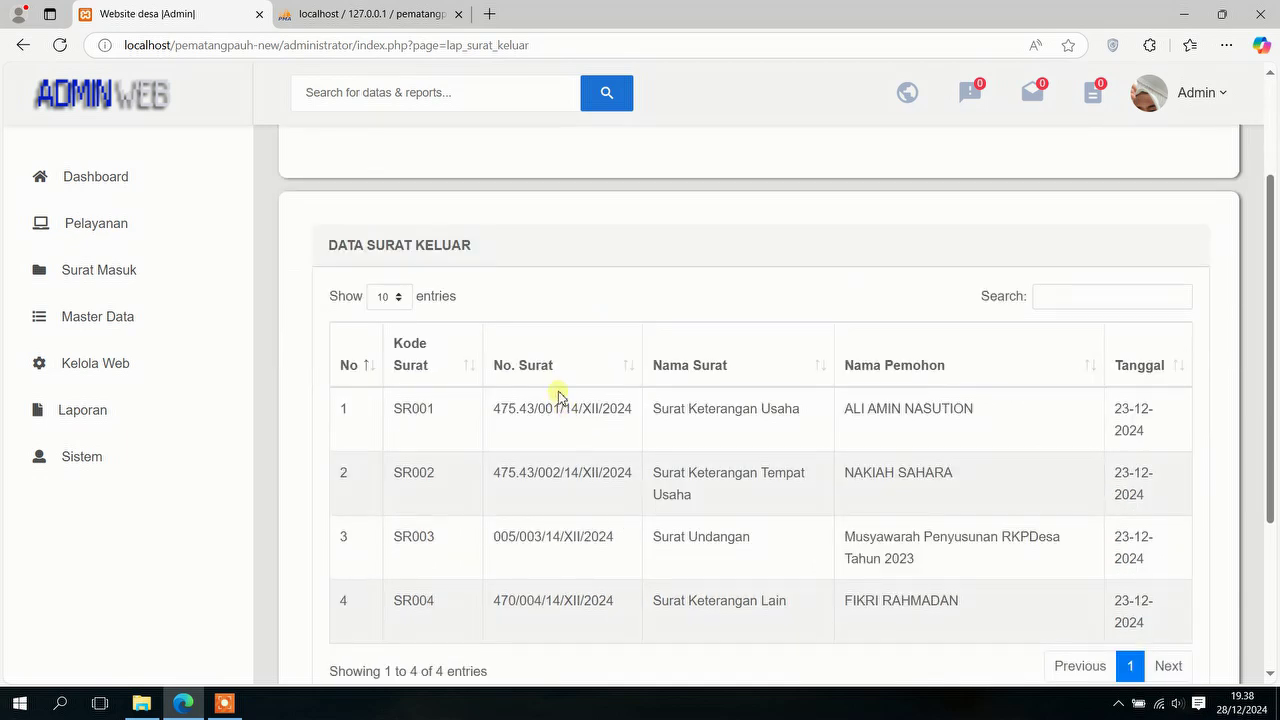
scroll(556, 375, "up", 2)
Step: Filter the report to Keterangan letters dated 12/22/2024 to 12/24/2024
left_click(502, 258)
left_click(492, 309)
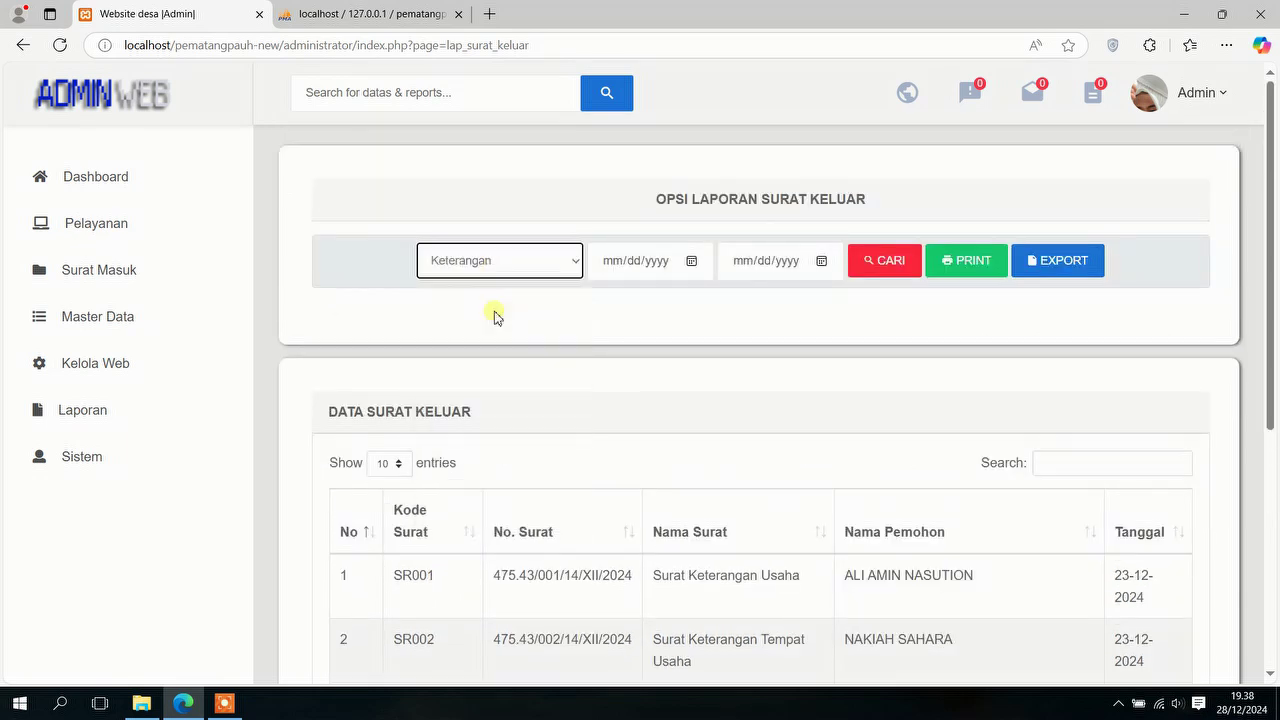
left_click(691, 261)
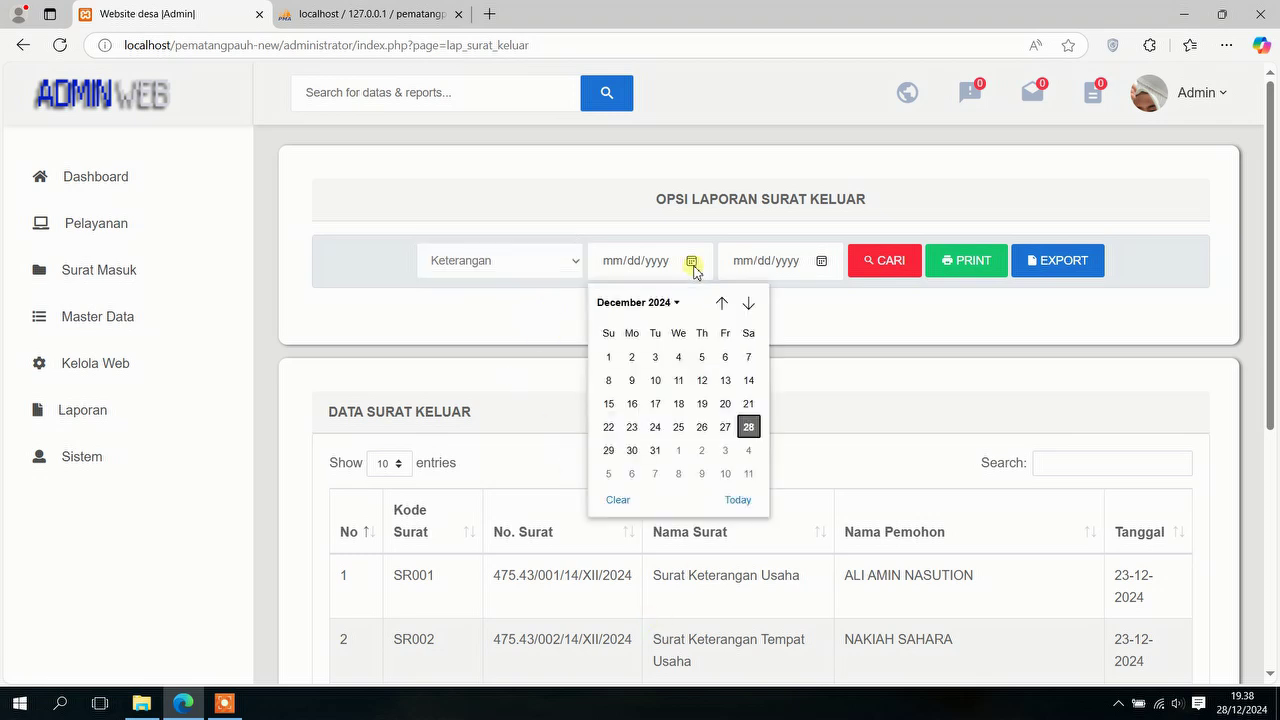
left_click(608, 427)
left_click(821, 261)
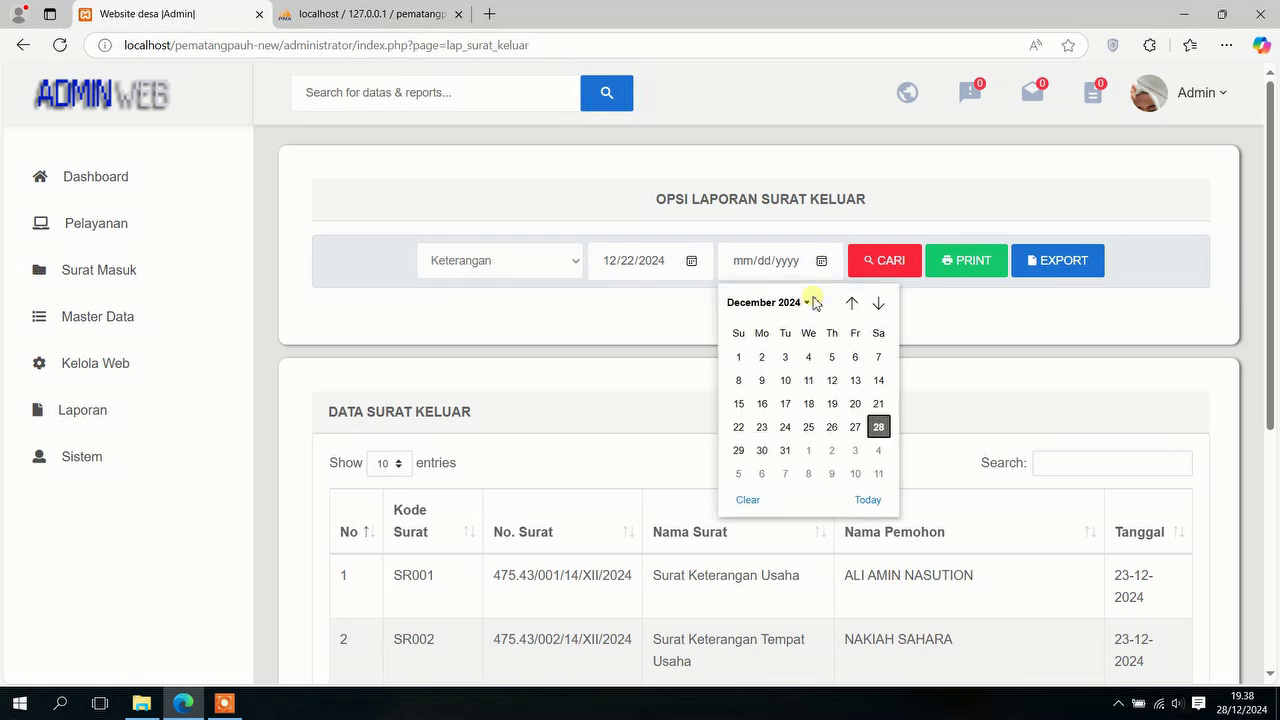
left_click(785, 427)
Step: Preview the filtered report's printout, then cancel back to the report page
left_click(946, 260)
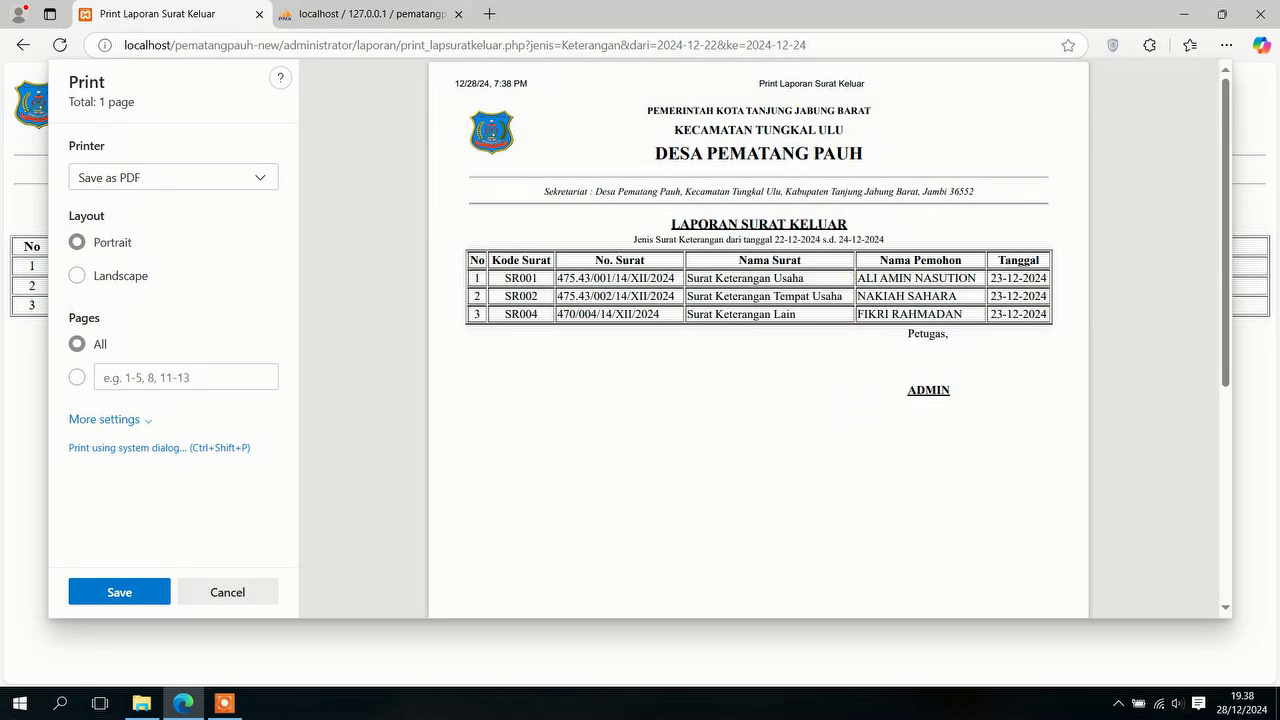
left_click(221, 582)
left_click(22, 45)
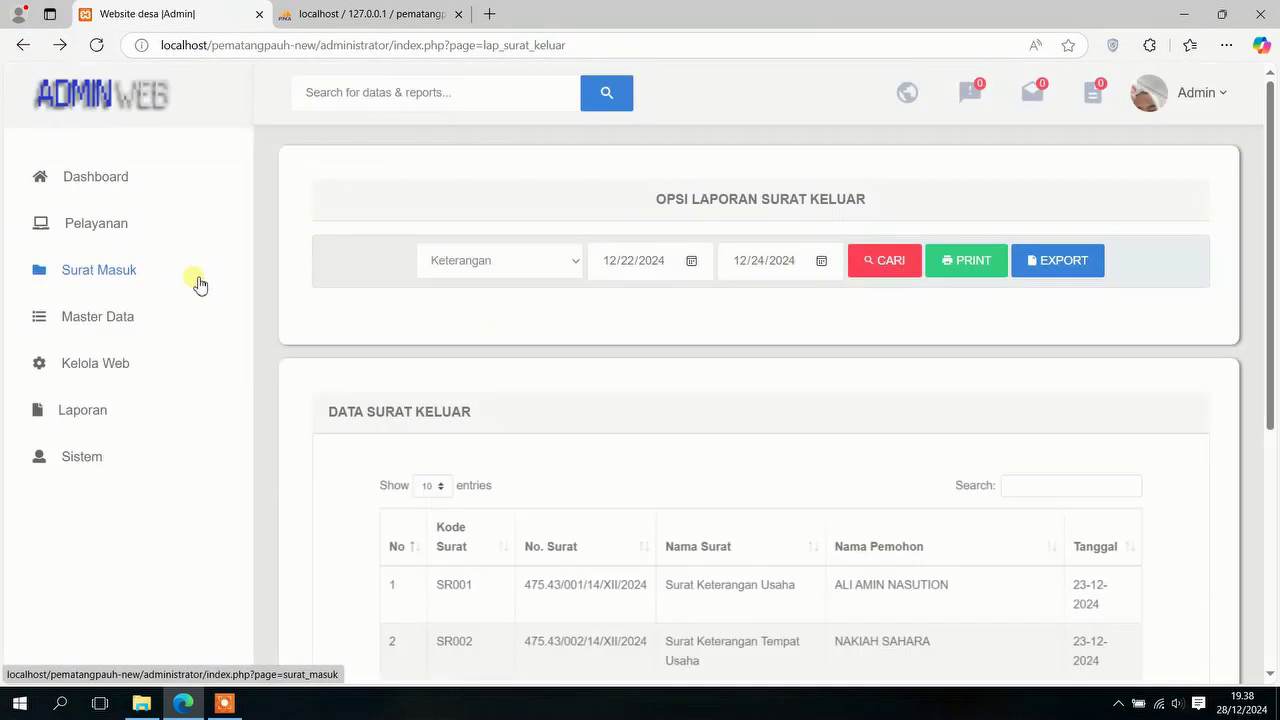
Step: Check the Pengaduan, Pesan and Surat Mandiri header notifications
mouse_move(146, 471)
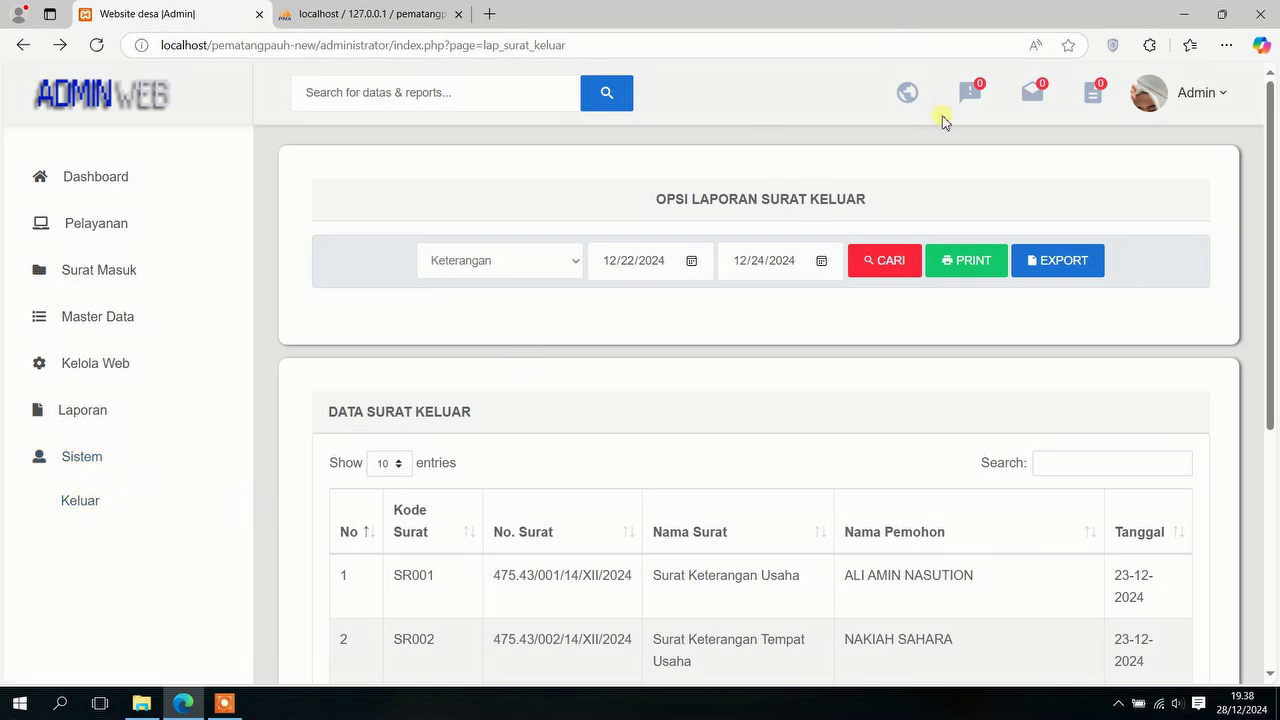
left_click(968, 96)
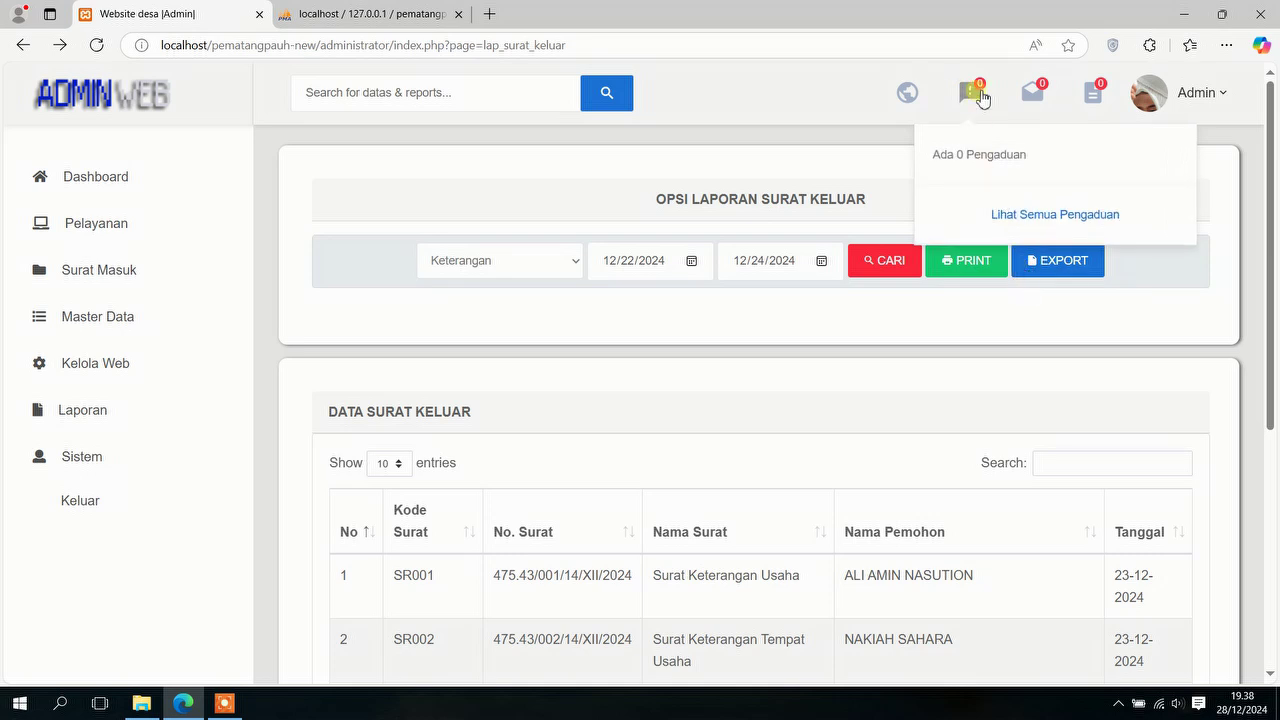
left_click(1034, 100)
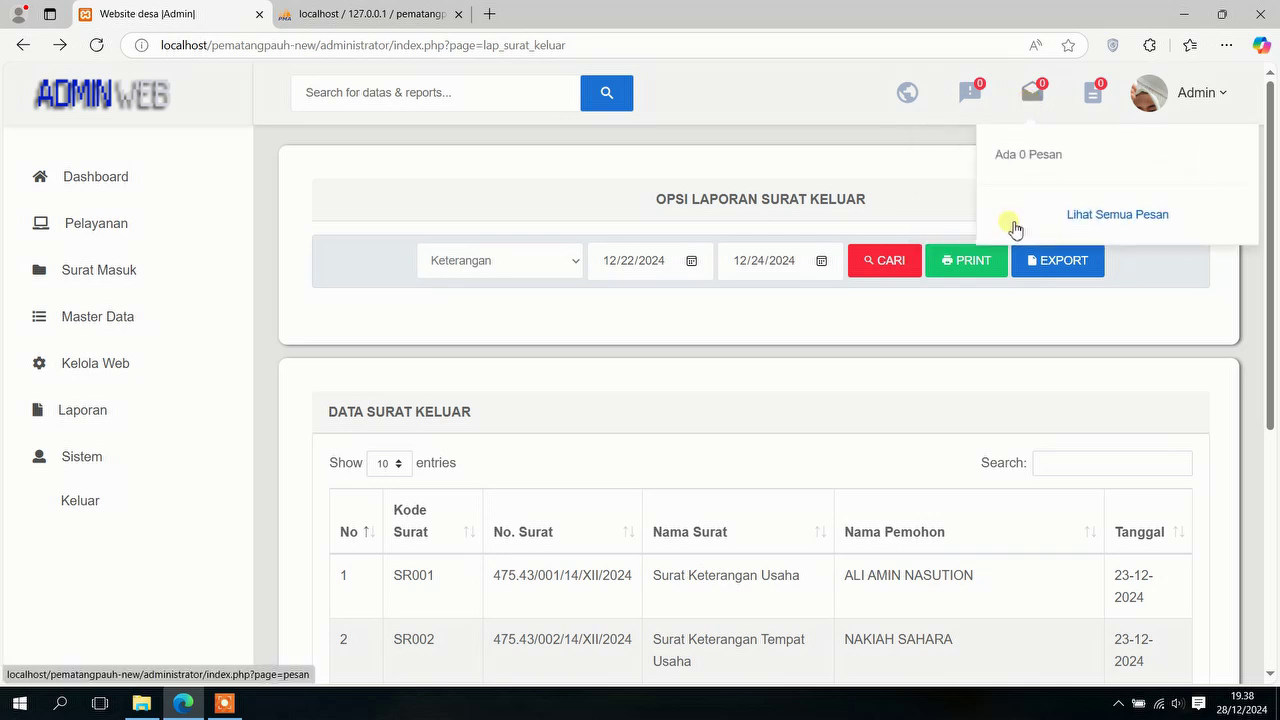
left_click(1093, 94)
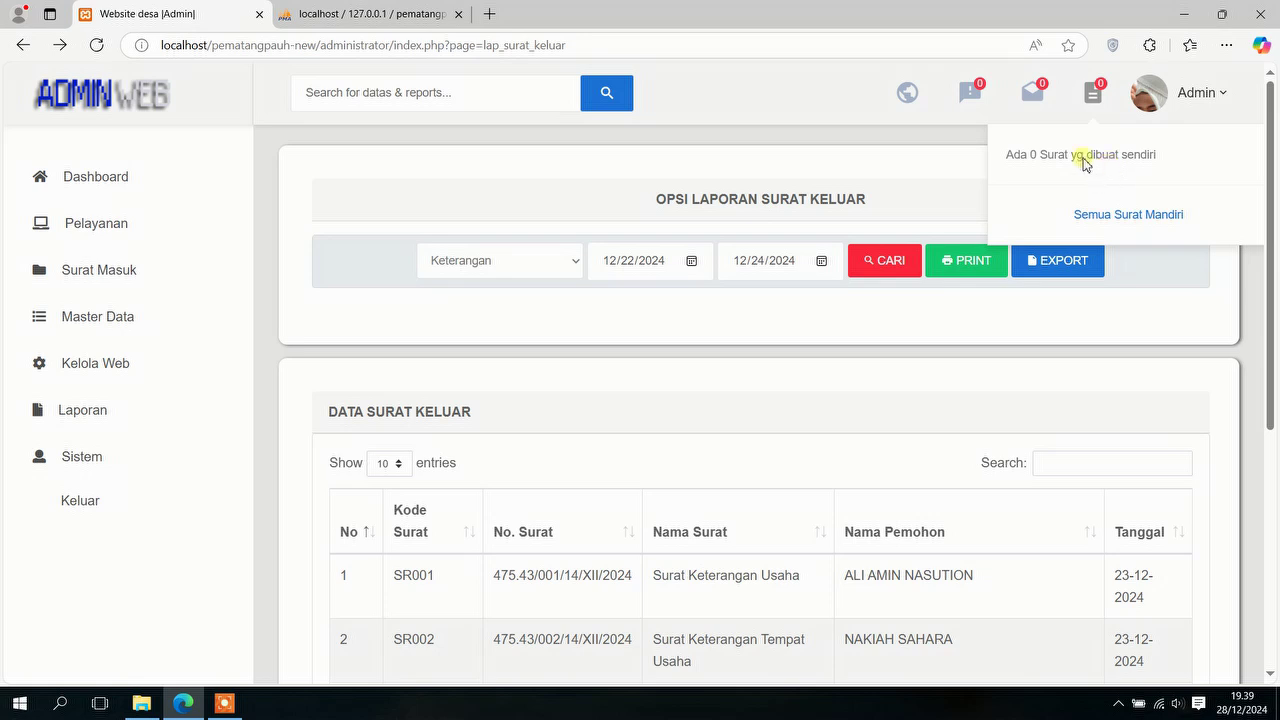
Step: View the full Semua Surat Mandiri list, then return to the admin Dashboard
left_click(1110, 214)
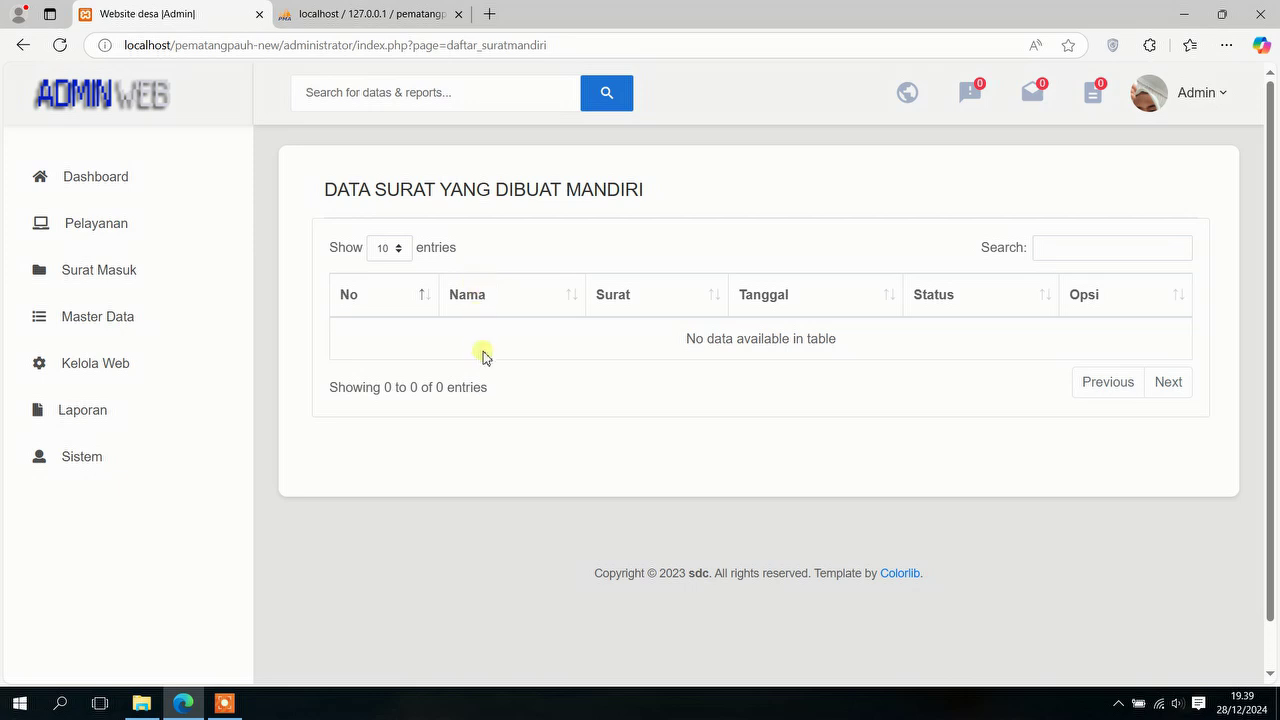
left_click(114, 189)
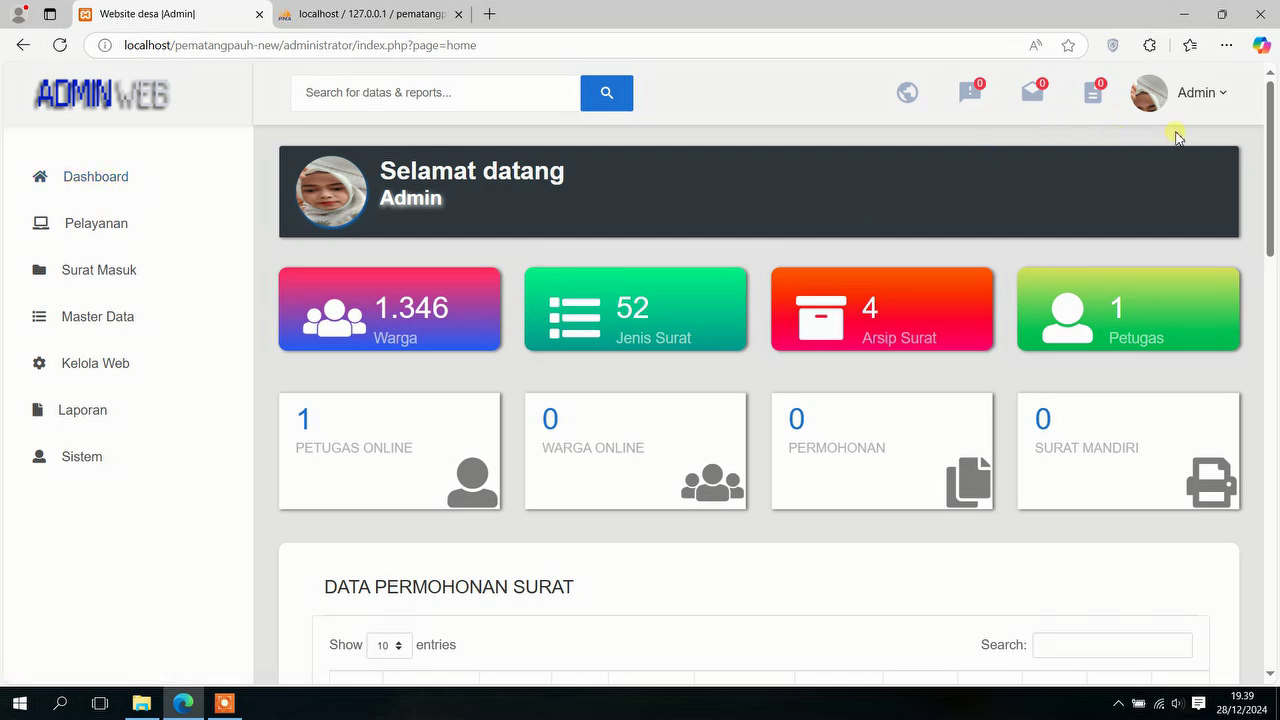
left_click(1205, 95)
Step: Log out of the admin panel and look over the Layanan Mandiri citizen login page
left_click(1061, 308)
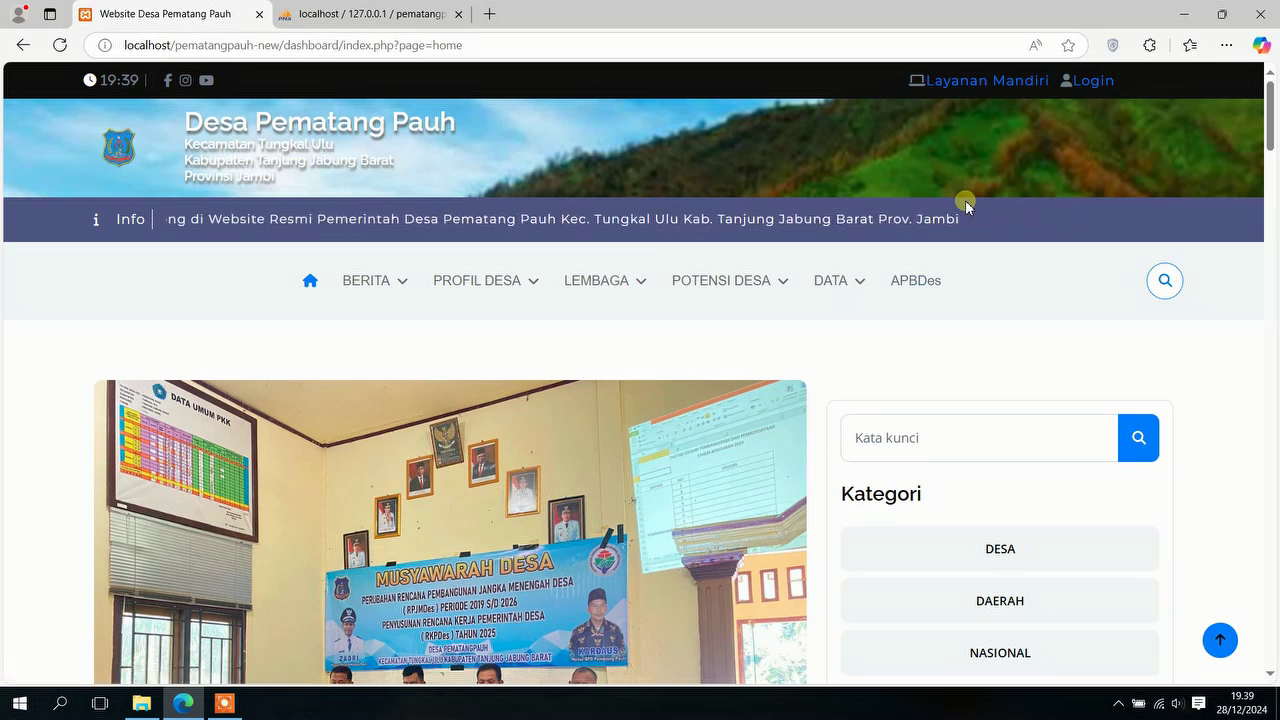
left_click(991, 84)
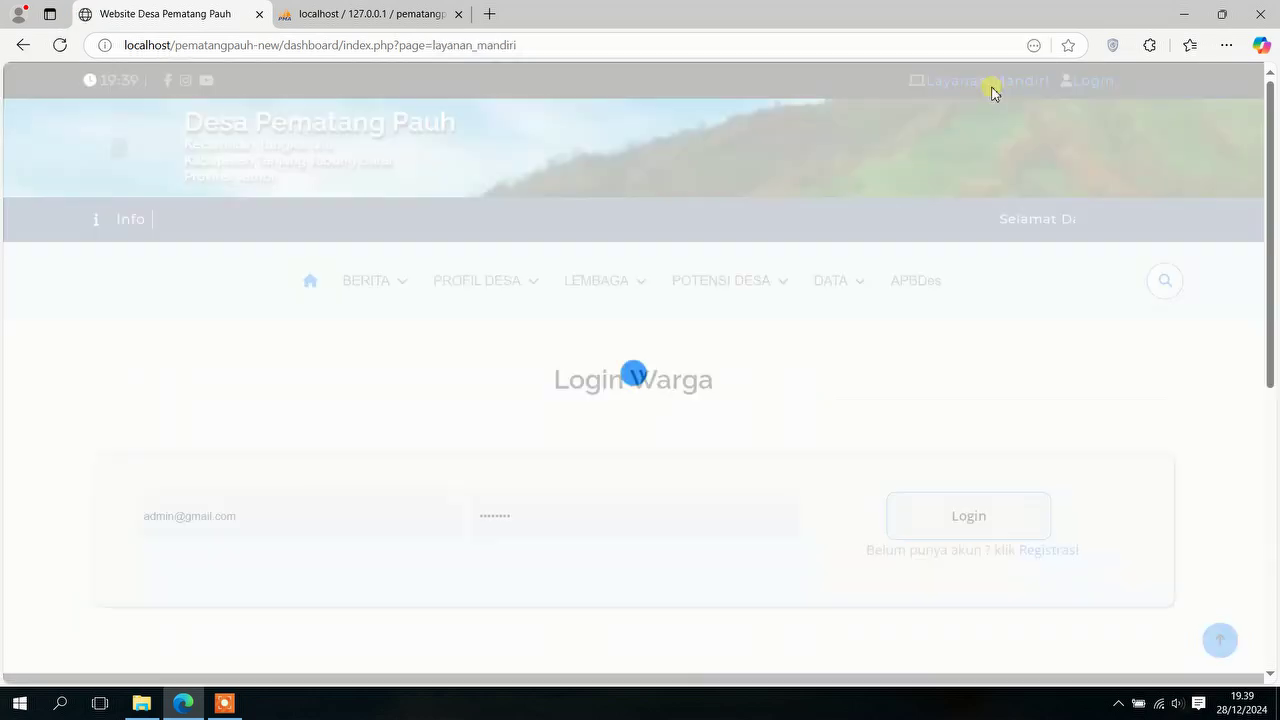
mouse_move(615, 321)
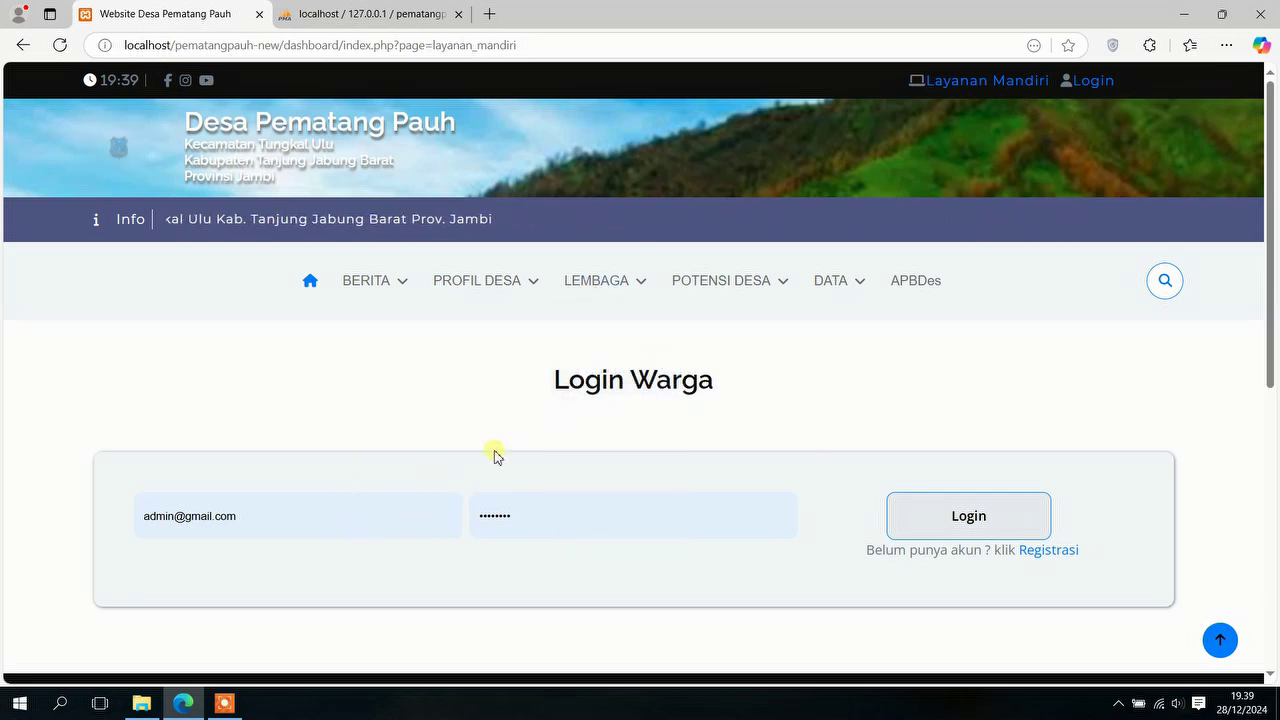
left_click_drag(270, 517, 182, 518)
scroll(298, 380, "down", 1)
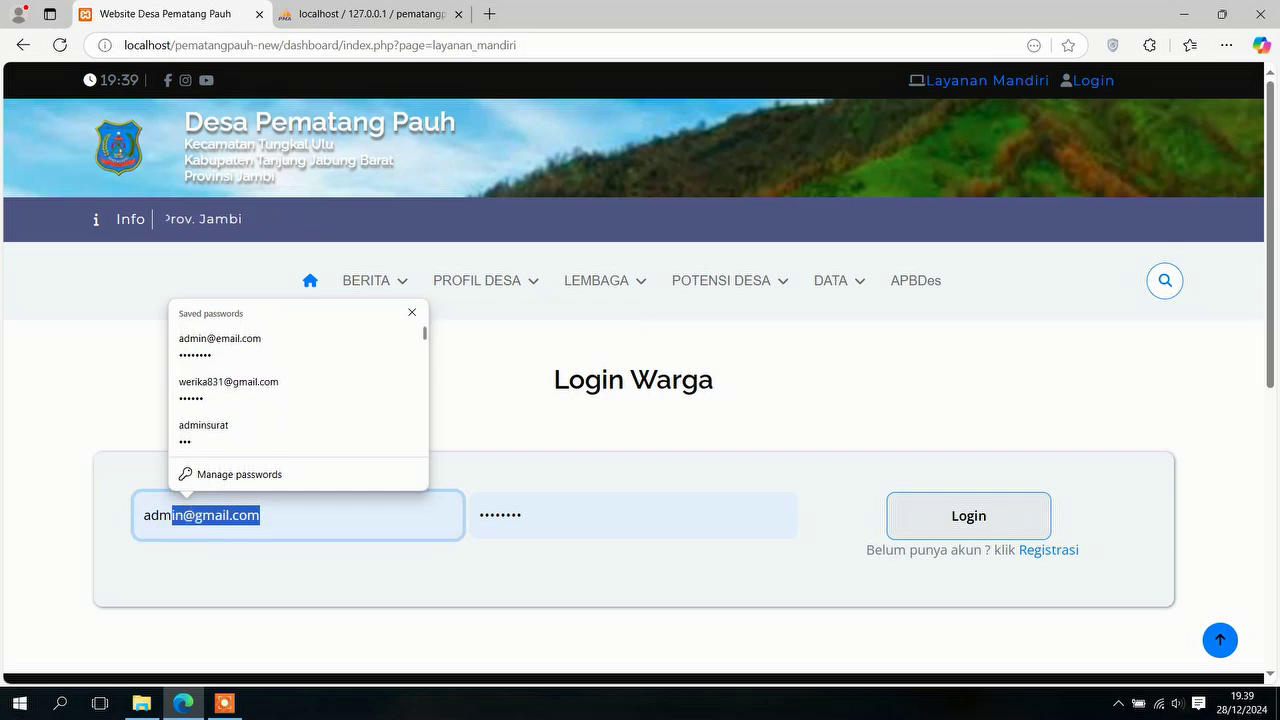
left_click(643, 505)
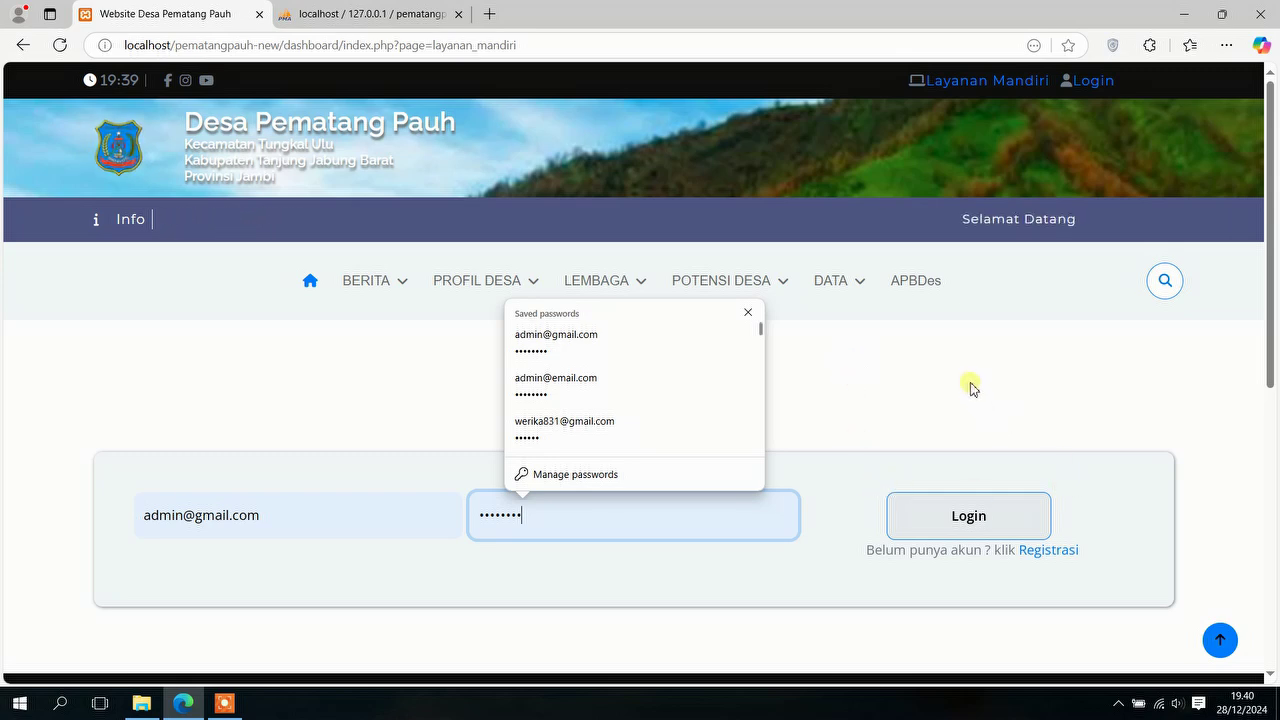
left_click(1093, 585)
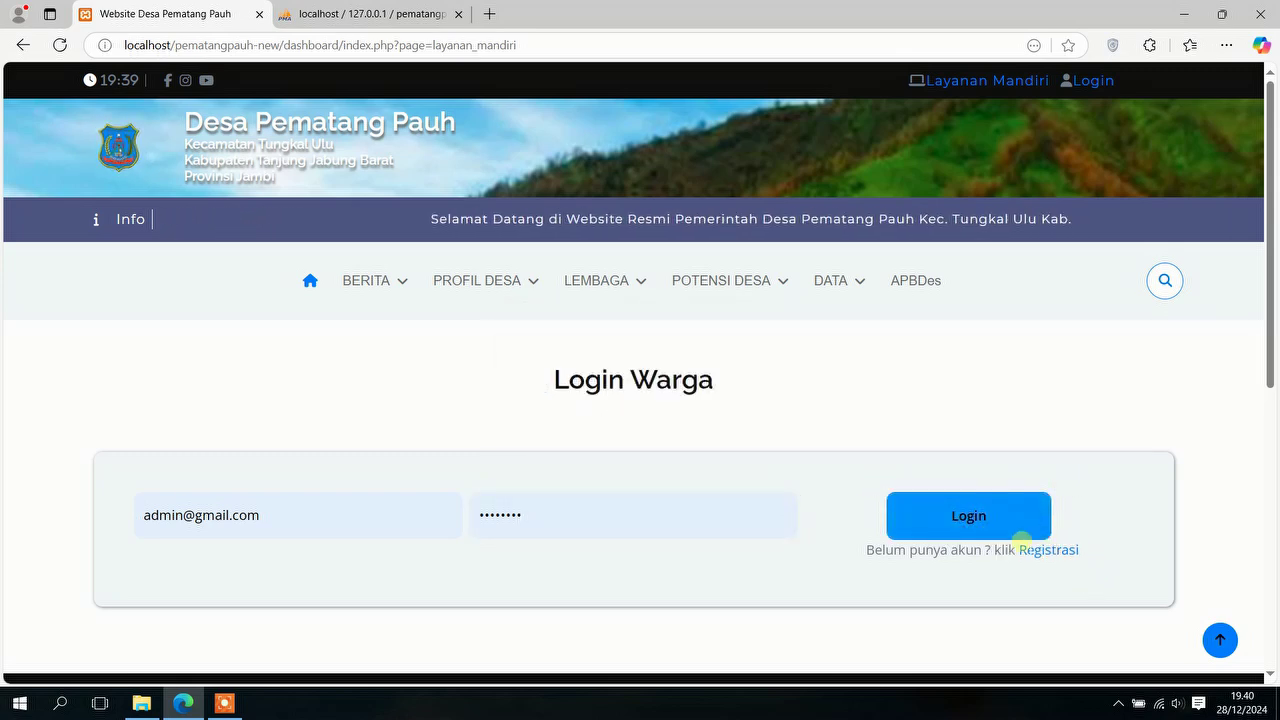
Step: Review the citizen Form Registrasi User page, then return to the public home page
left_click(1048, 552)
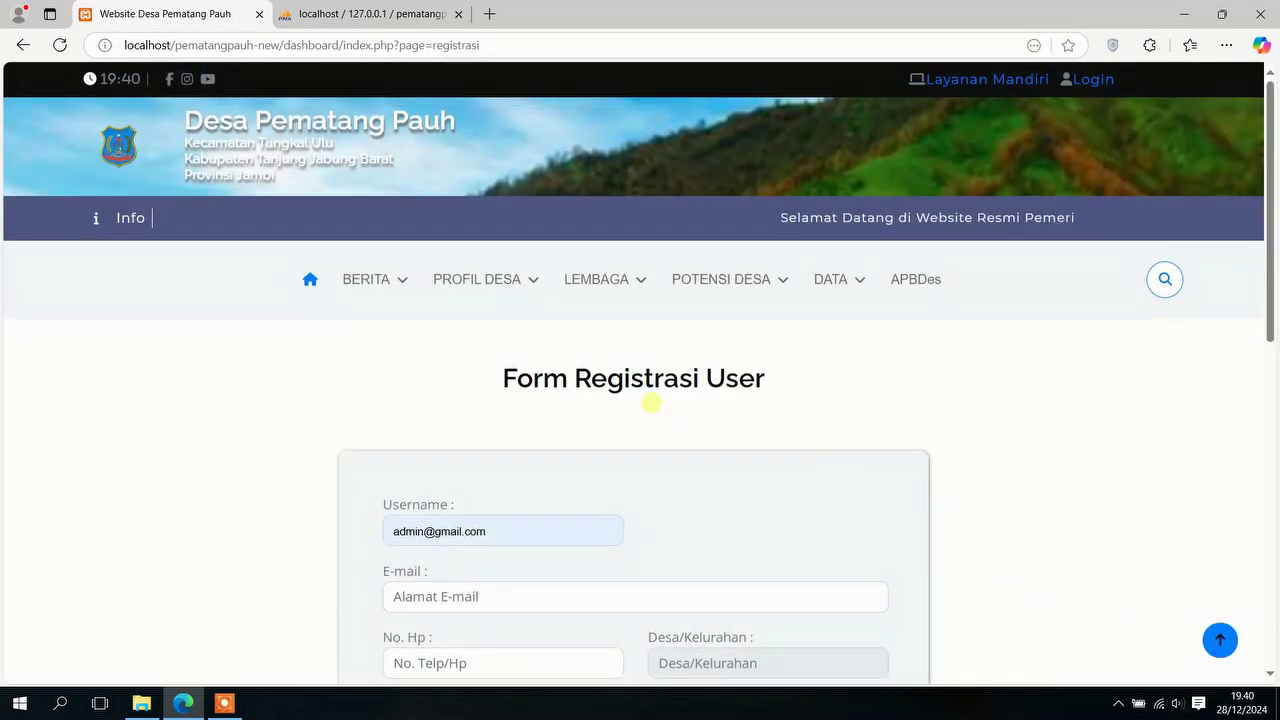
scroll(651, 395, "down", 3)
scroll(651, 392, "up", 2)
scroll(654, 383, "down", 2)
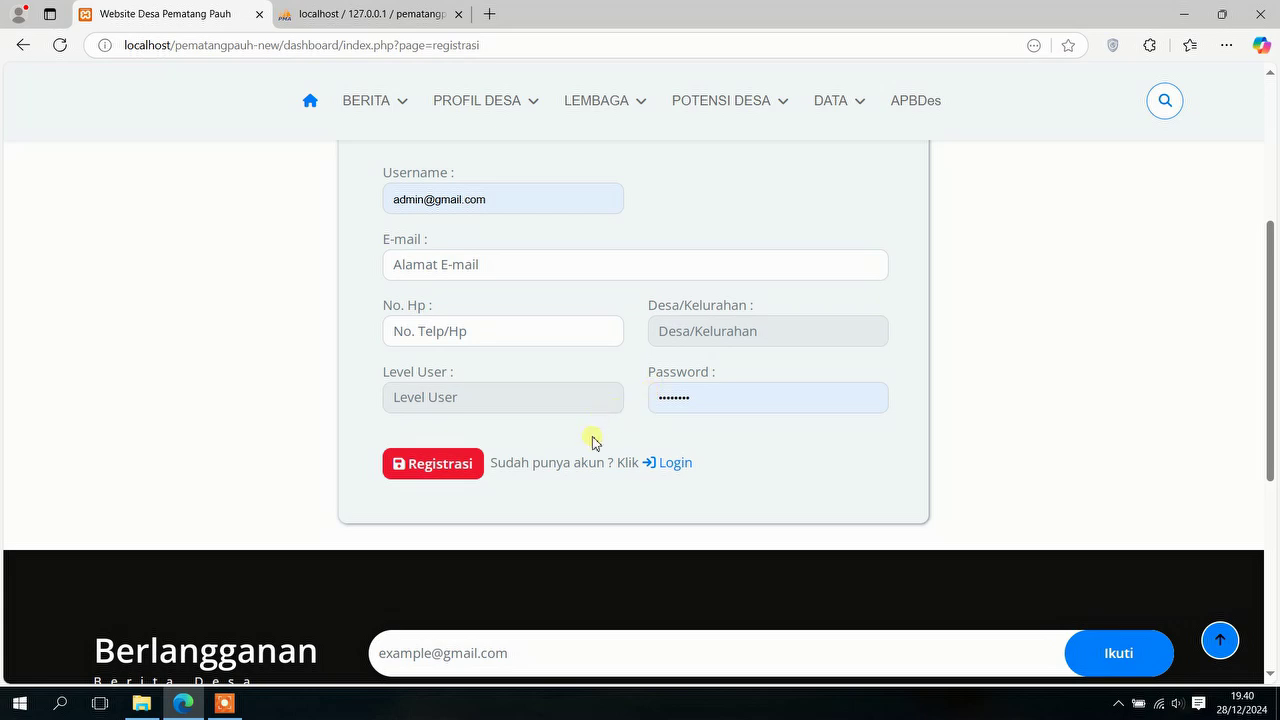
scroll(635, 453, "up", 4)
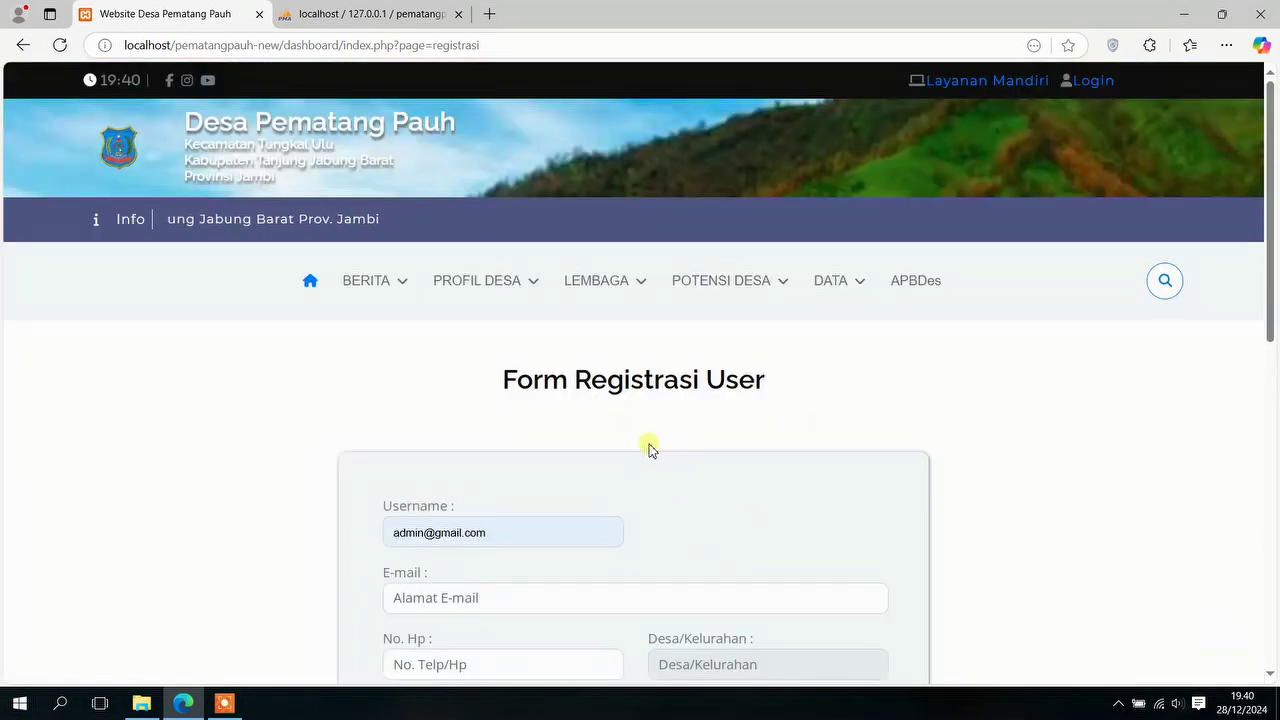
left_click(306, 289)
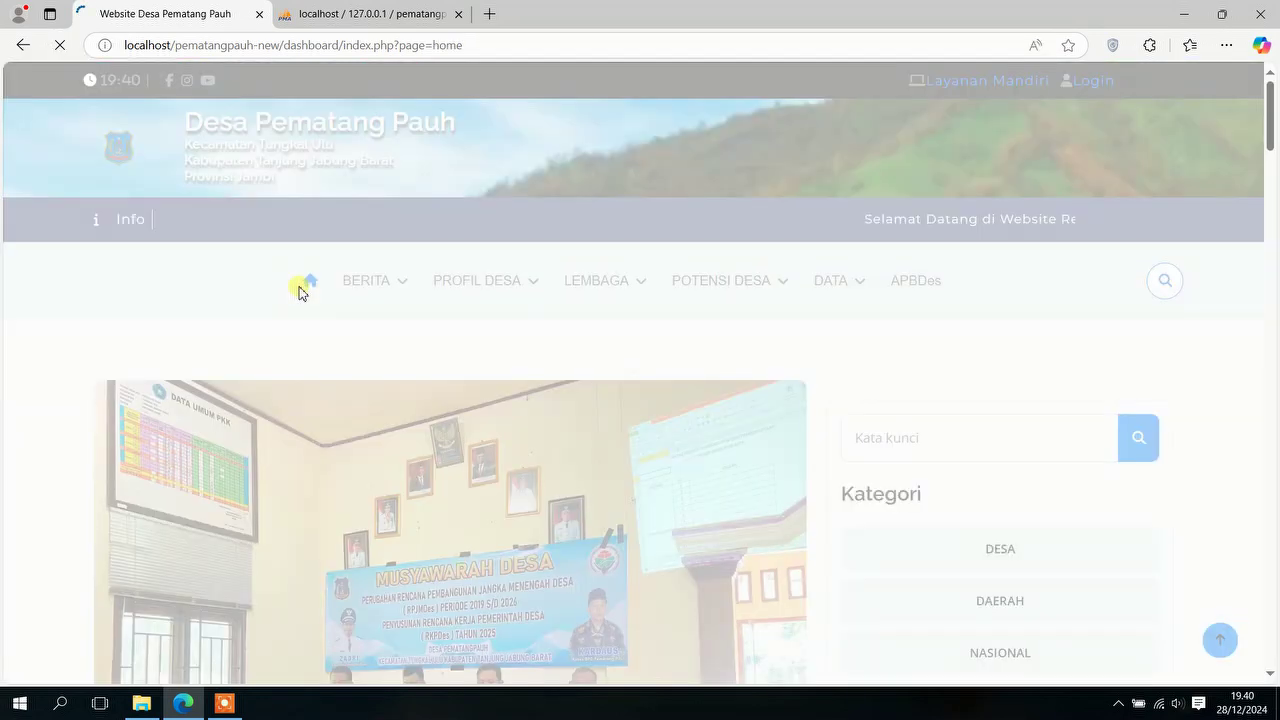